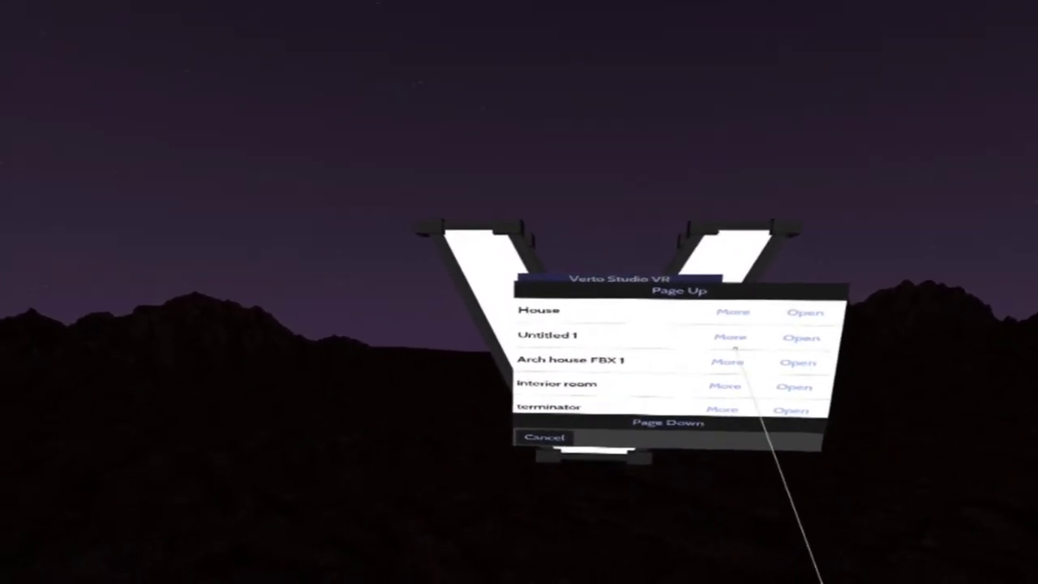
Step: Leave the list of saved scenes for an empty scene and add a plane
click(499, 465)
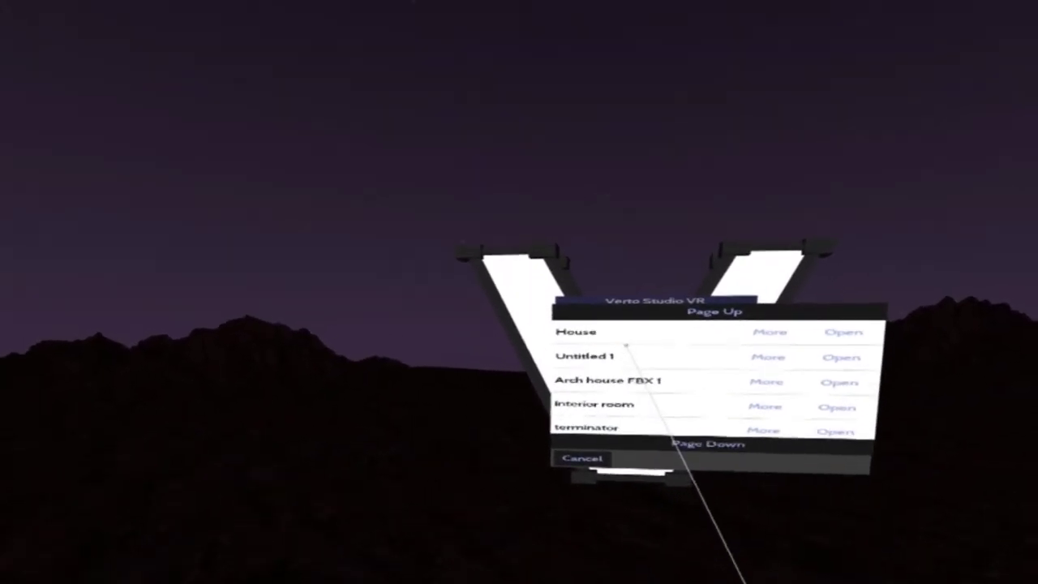
click(600, 306)
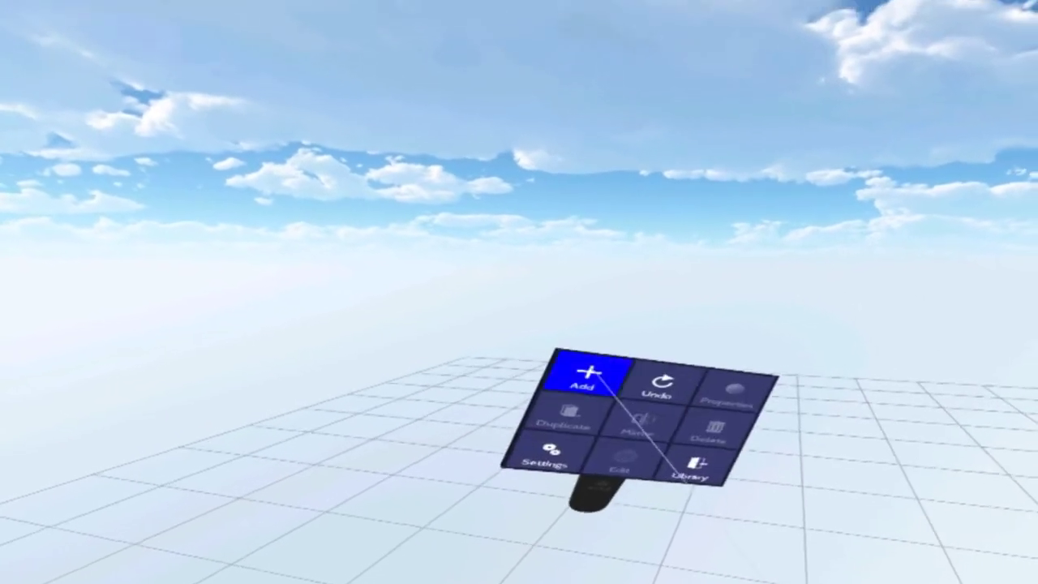
click(589, 373)
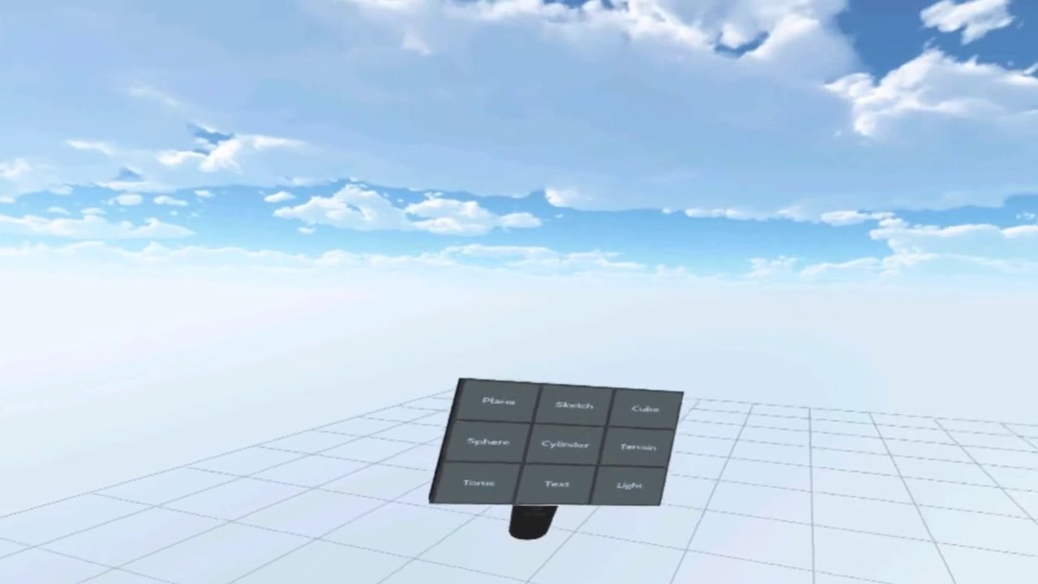
click(499, 401)
drag(578, 390, 793, 434)
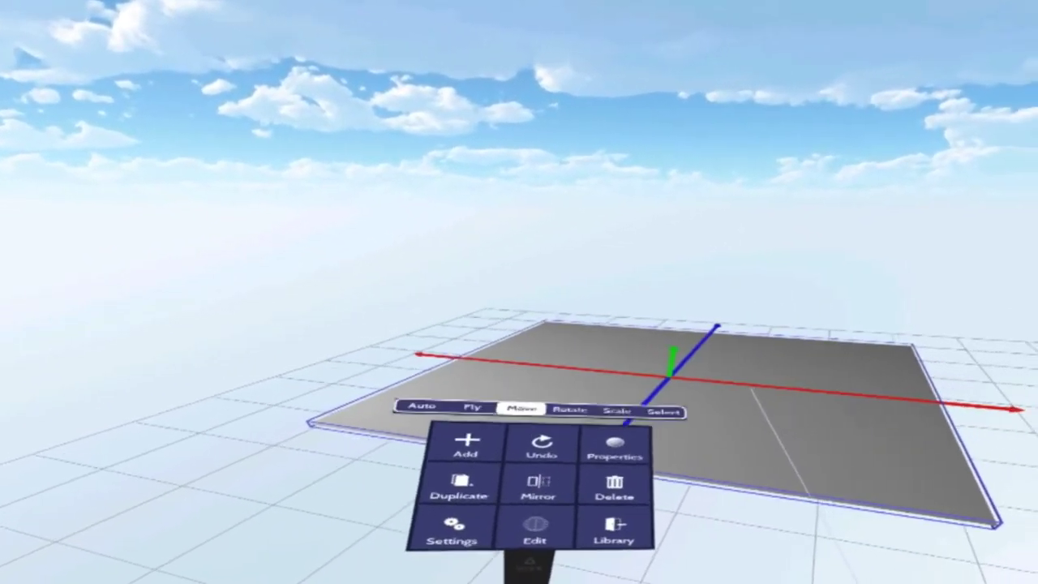
Step: Resize the plane and rotate it upright to serve as a reference image board
key(Right)
key(Right)
key(Right)
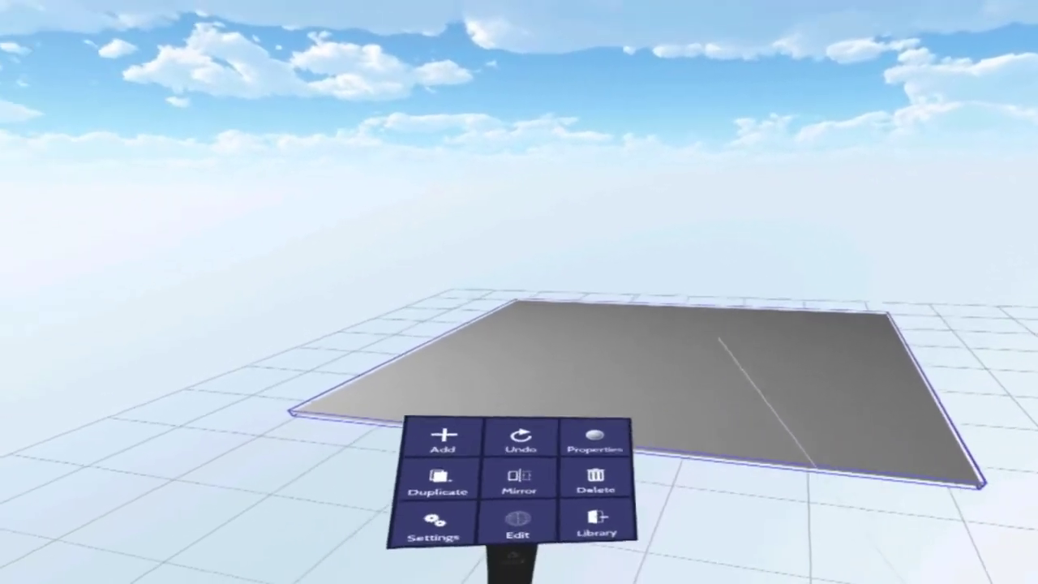
key(Left)
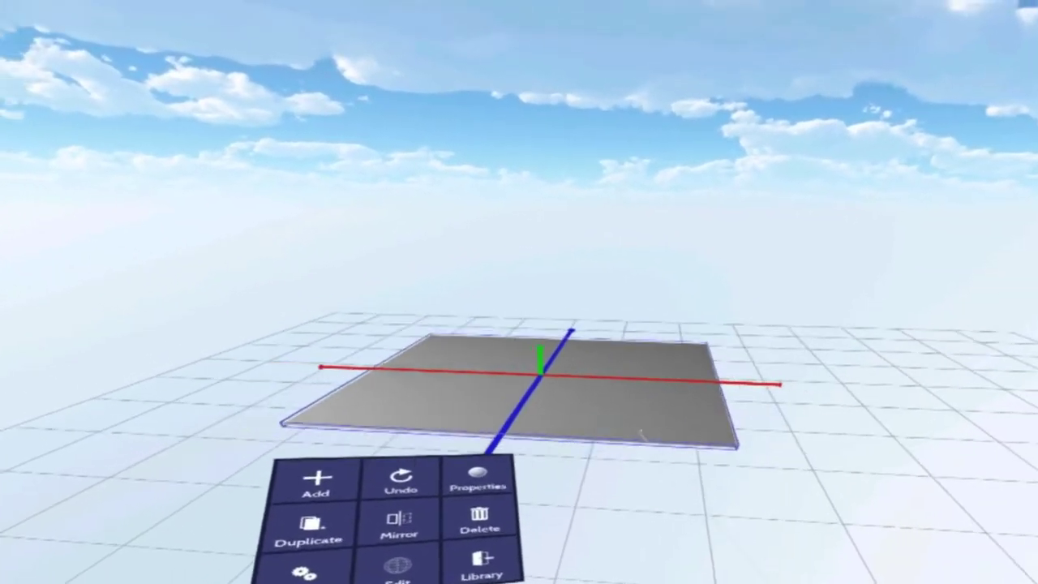
key(Right)
key(Right)
drag(652, 386, 790, 489)
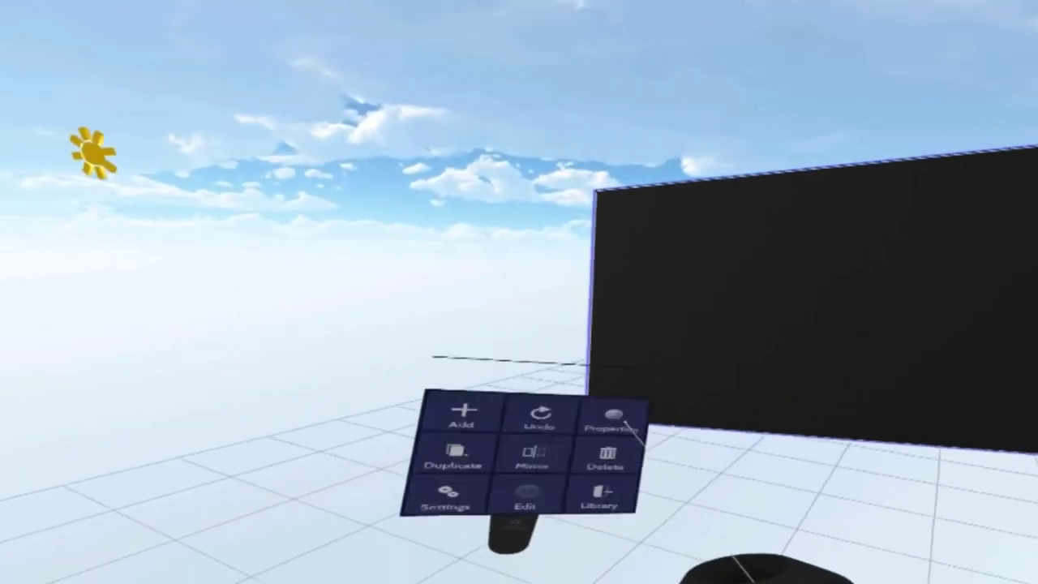
Step: Open the texture library for the upright plane's material
click(624, 422)
click(611, 412)
click(619, 412)
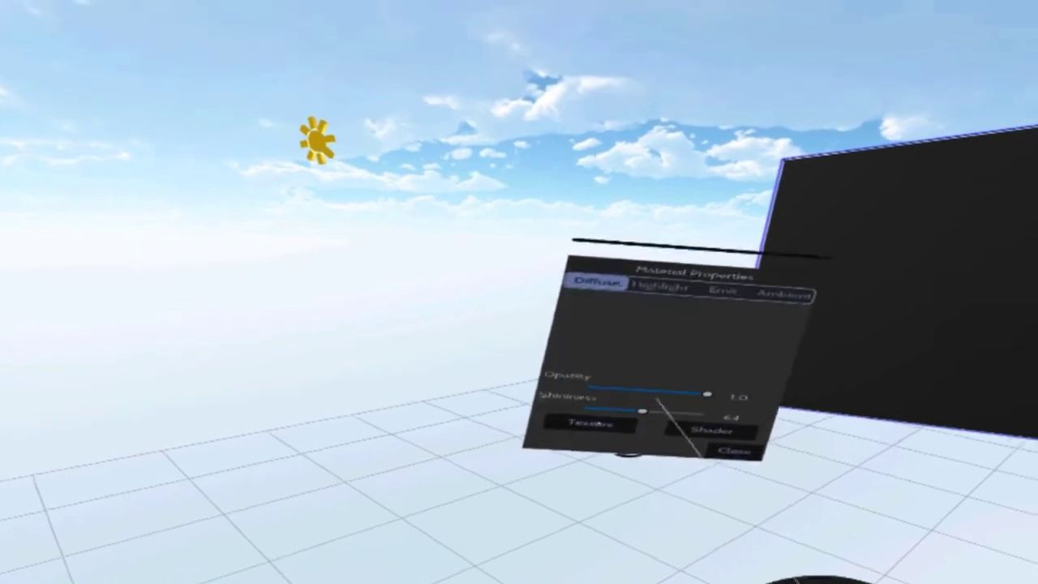
click(590, 422)
click(667, 340)
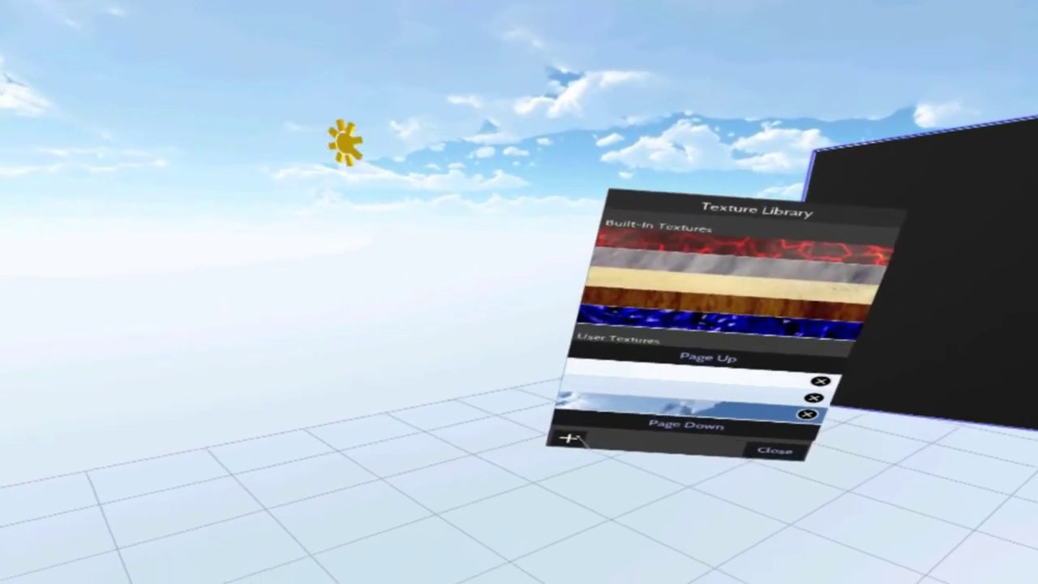
Step: Import lowpoly_ref.jpg as a user texture and apply it to the upright plane
click(567, 438)
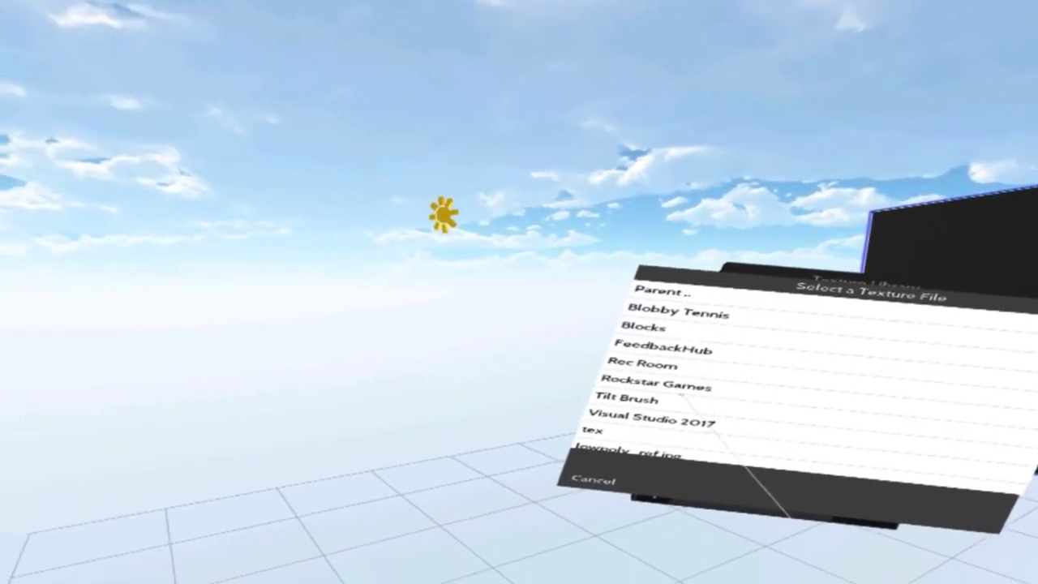
scroll(712, 388, down, 5)
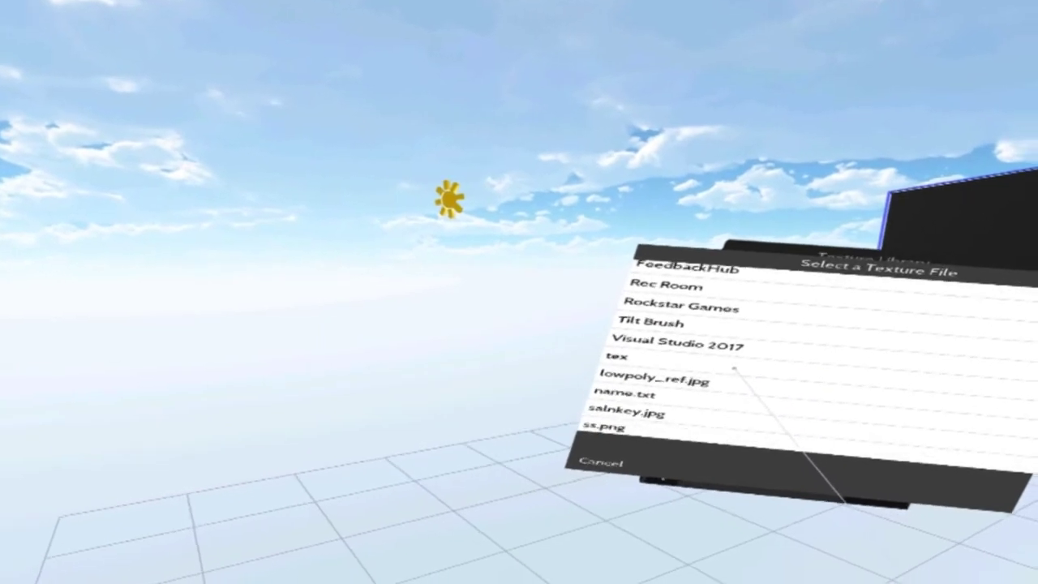
scroll(697, 397, up, 5)
click(689, 316)
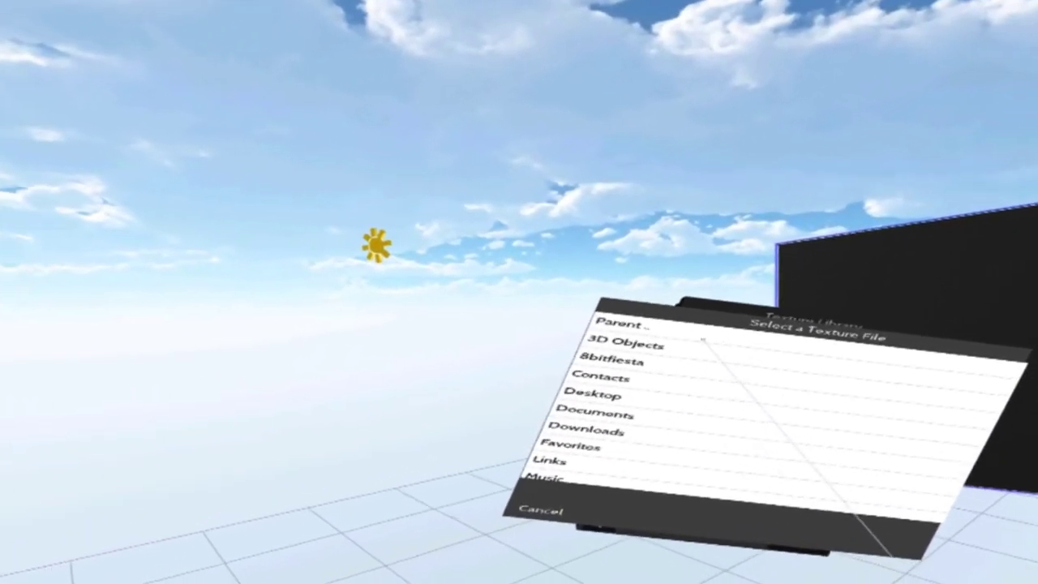
scroll(713, 386, down, 3)
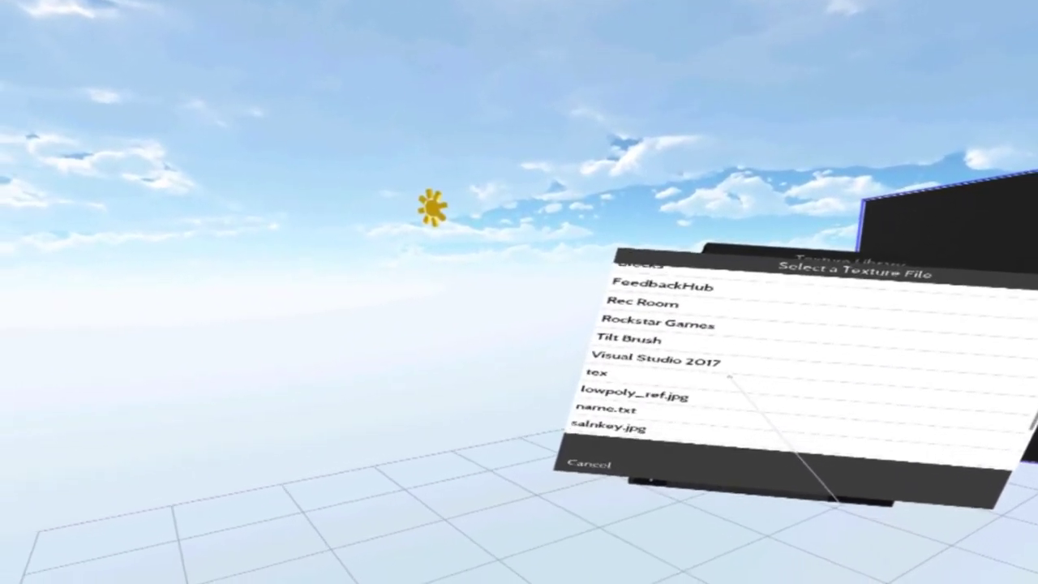
scroll(721, 373, down, 3)
click(697, 340)
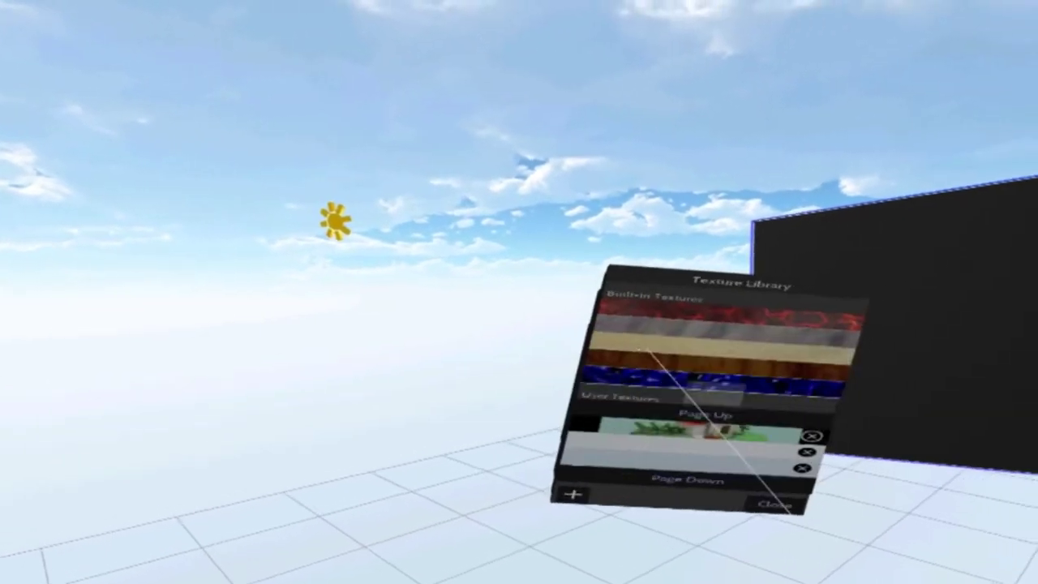
click(636, 405)
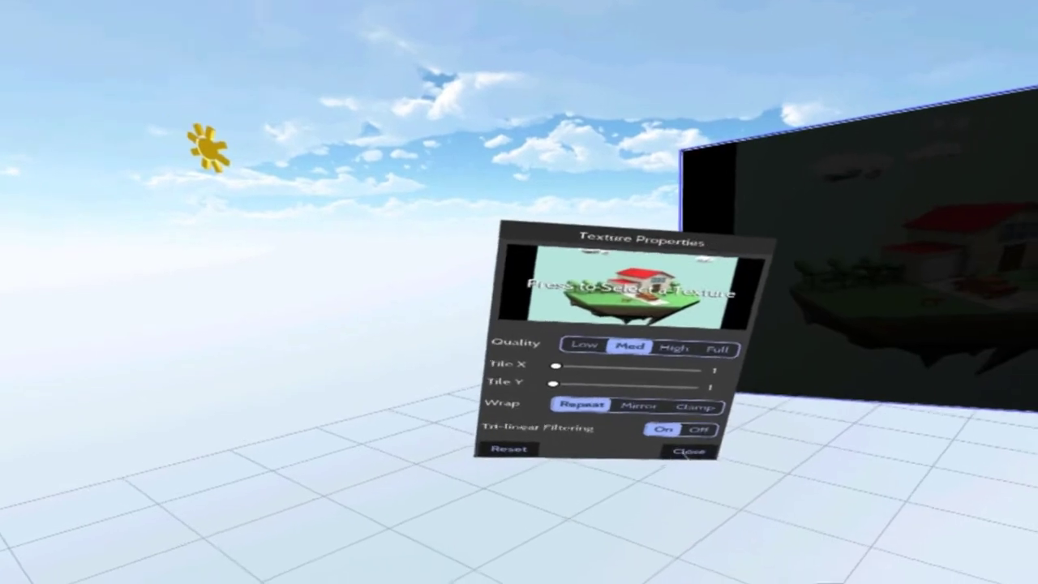
click(695, 477)
Step: Set the reference plane's emission colour to near white and close its material properties
click(667, 380)
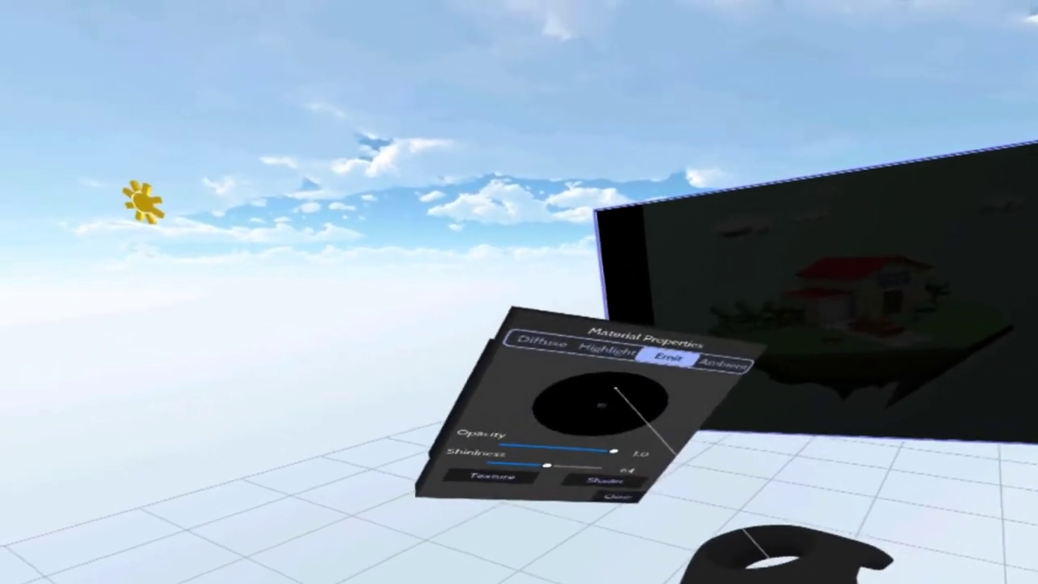
click(593, 390)
click(563, 361)
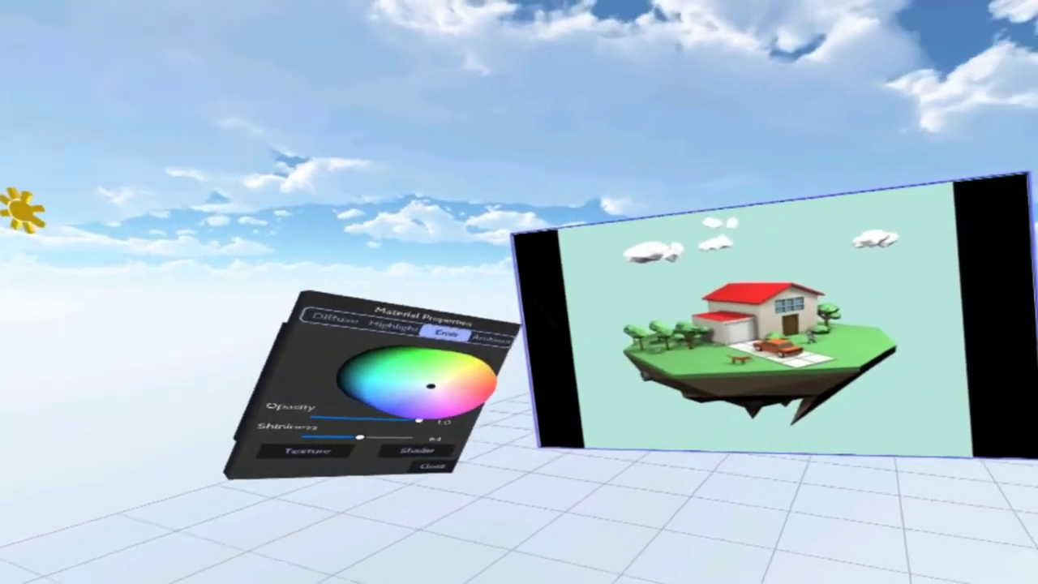
click(431, 463)
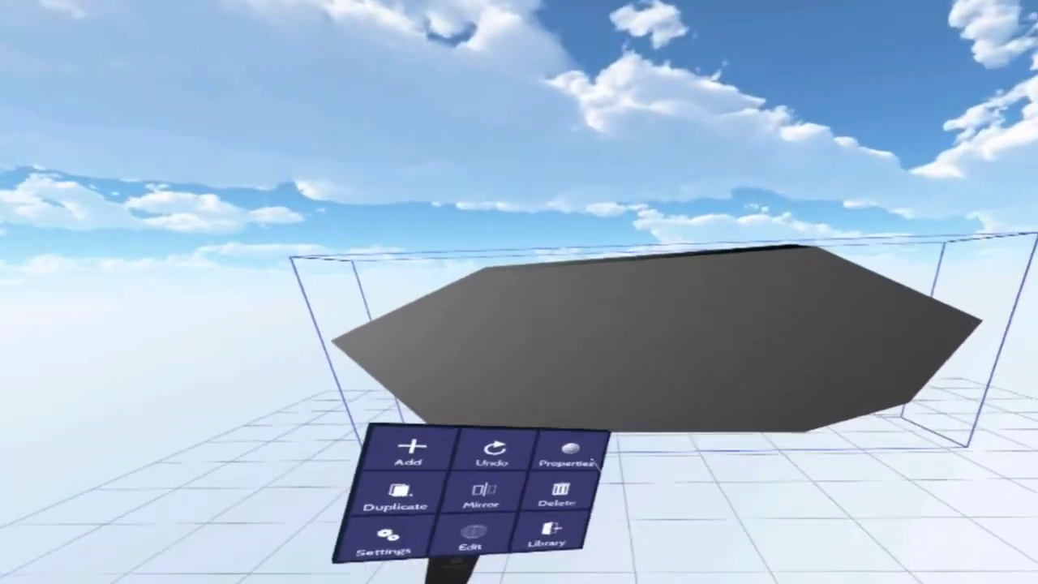
Step: Open the material properties of the extruded island block
click(572, 455)
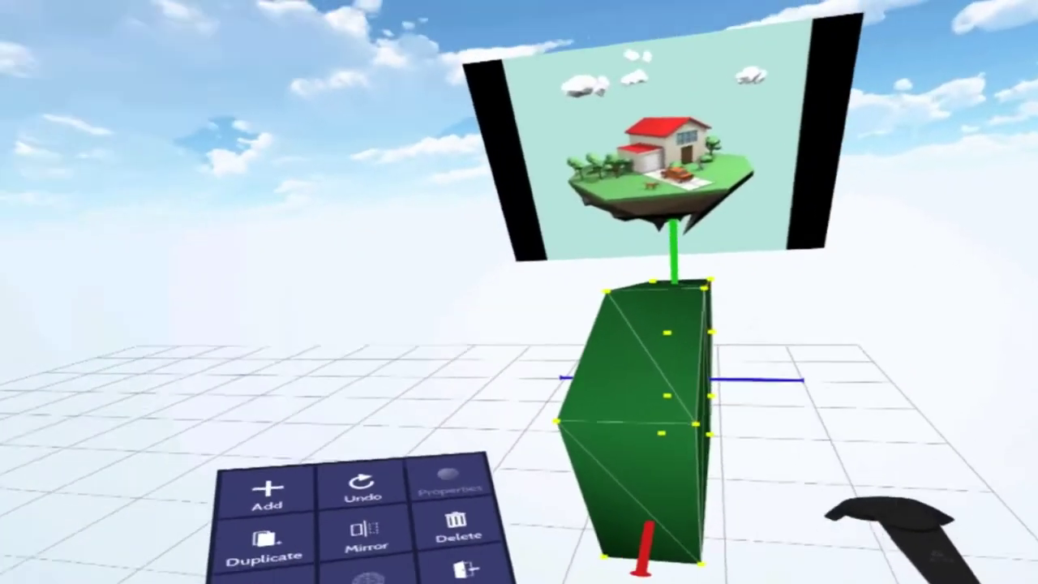
Step: Scale all the island block's vertices thinner with the X and Y axes locked, and finish editing the mesh
click(367, 576)
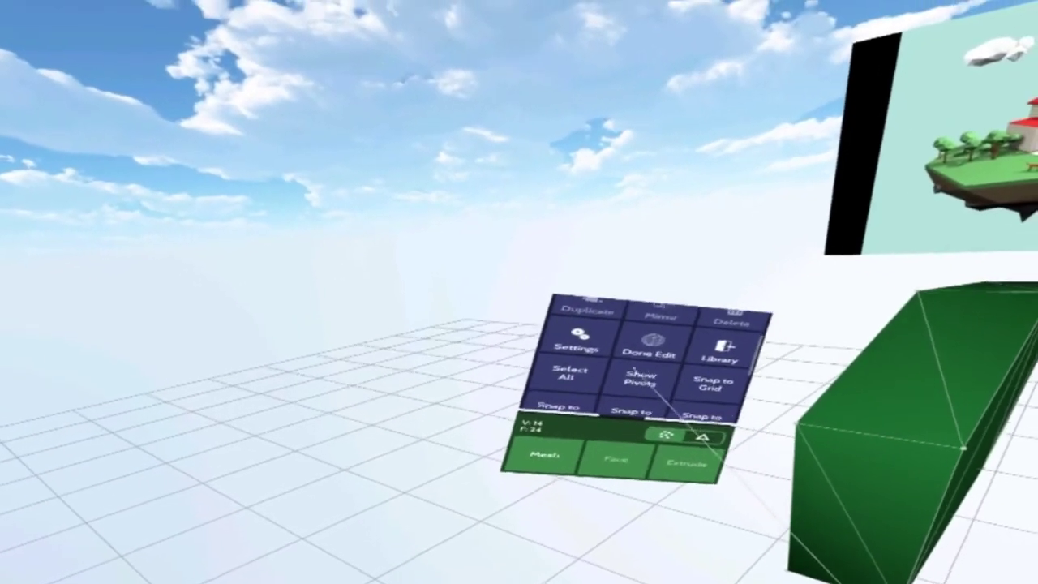
key(s)
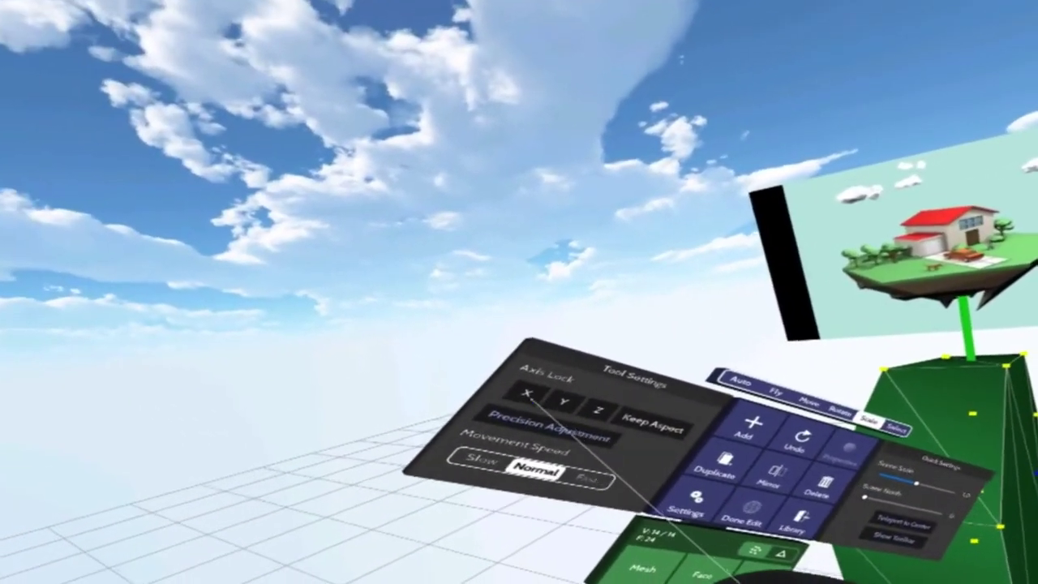
click(530, 396)
click(565, 402)
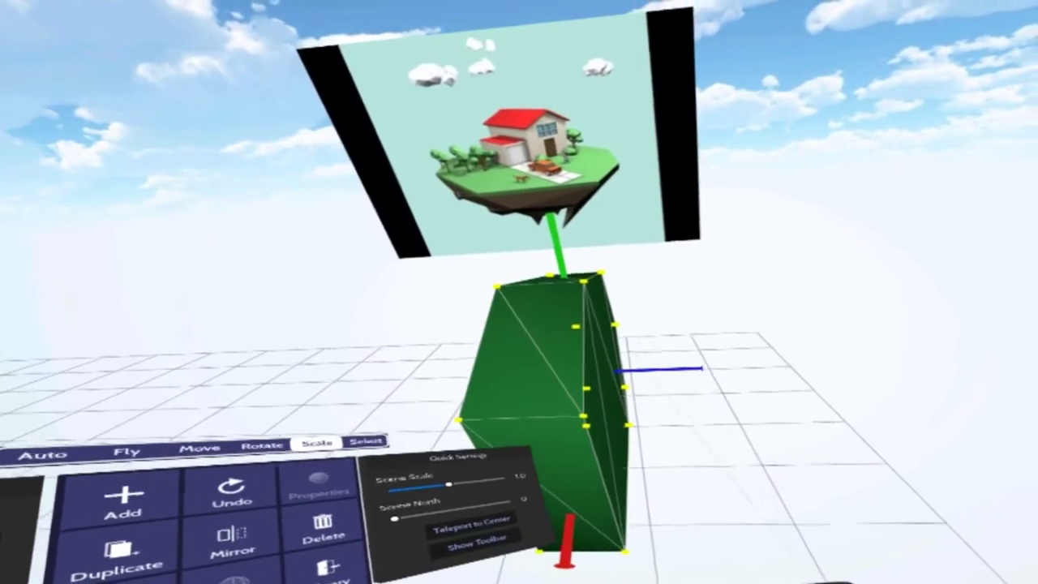
drag(629, 424, 749, 398)
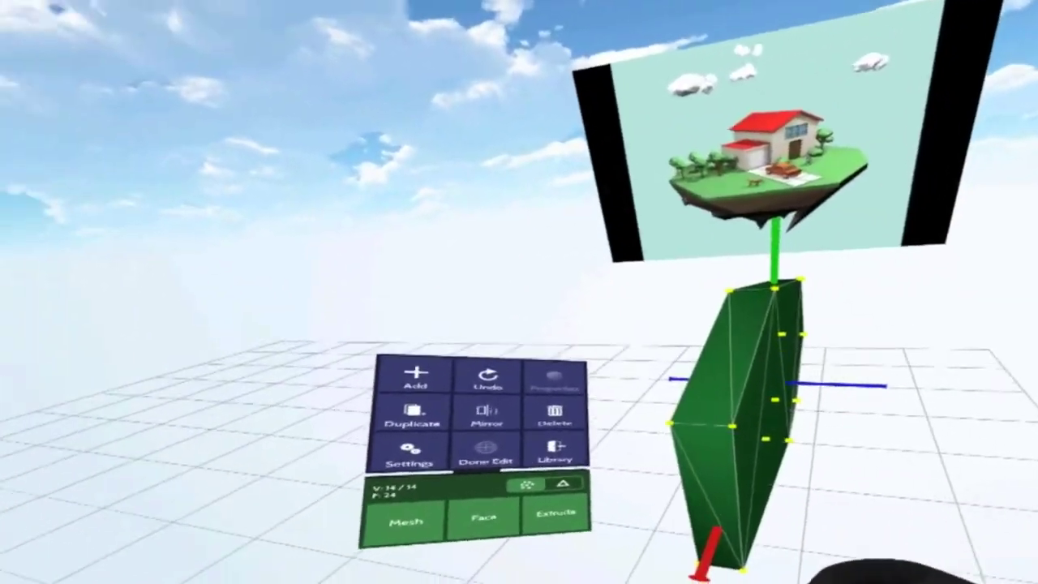
click(485, 455)
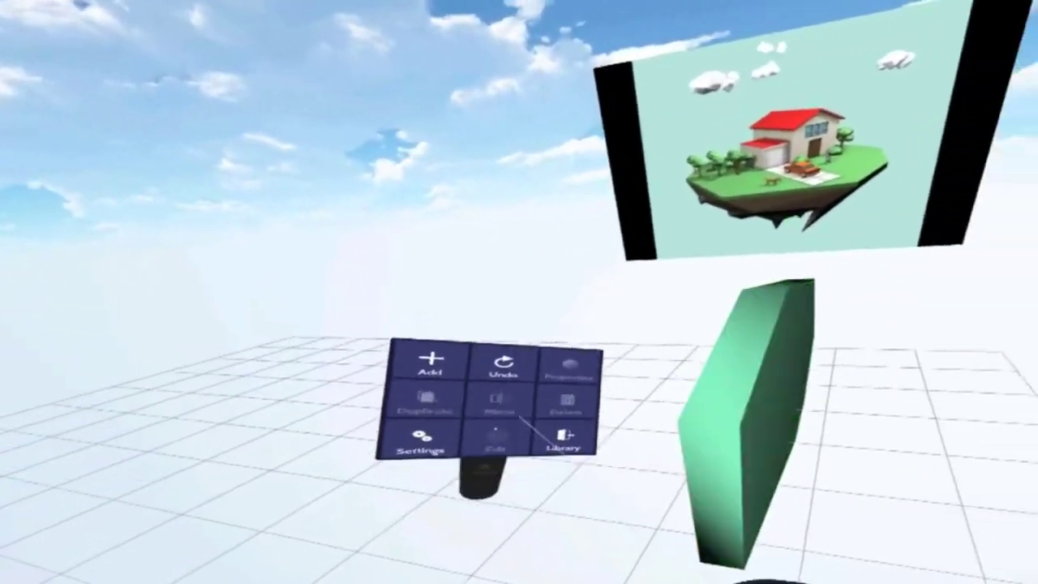
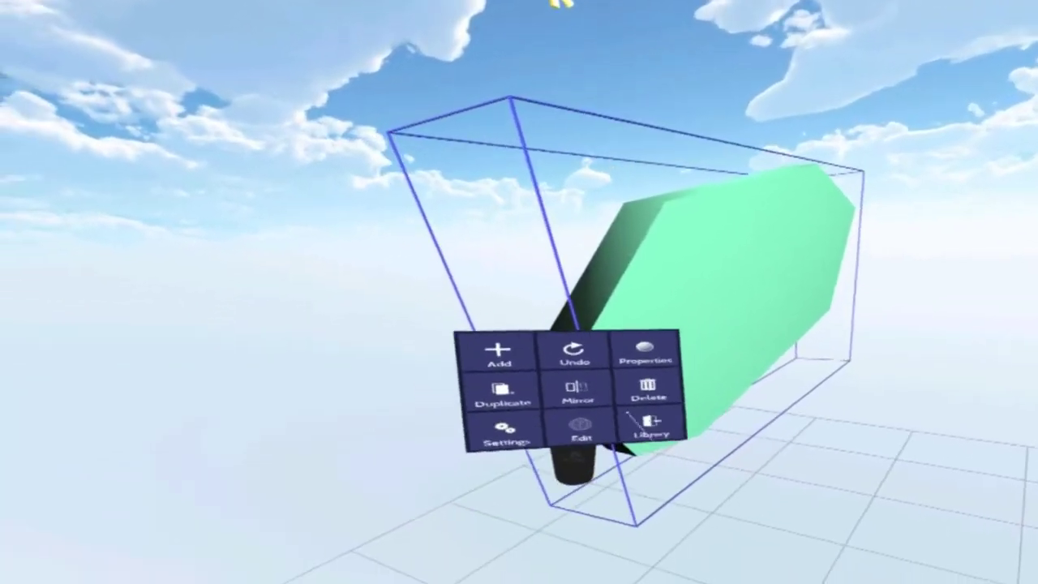
Step: Edit the island block's mesh and paint-select the triangles of its large flat face, using Remove mode to drop extra faces
click(540, 432)
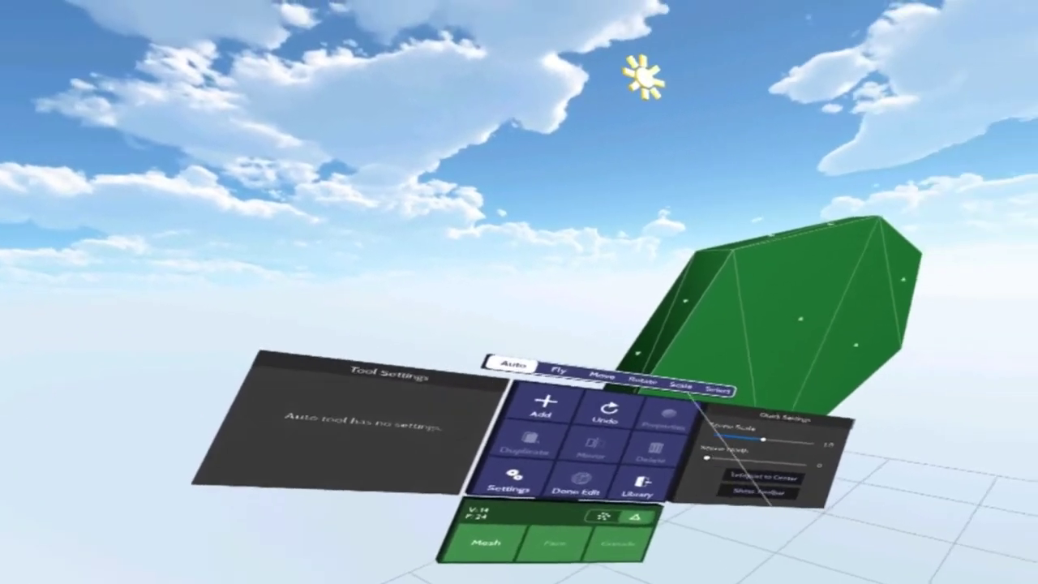
click(717, 390)
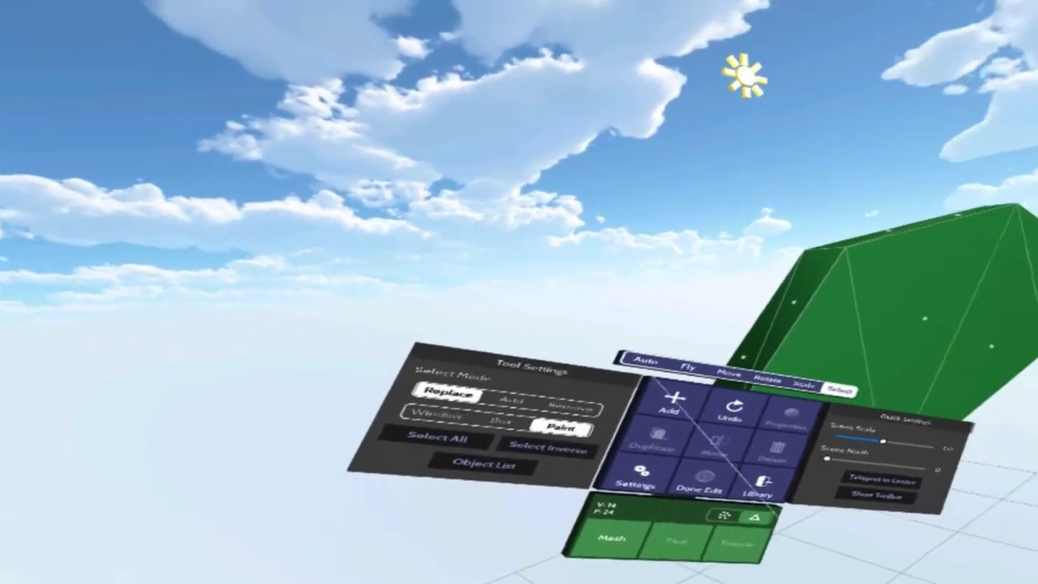
click(547, 396)
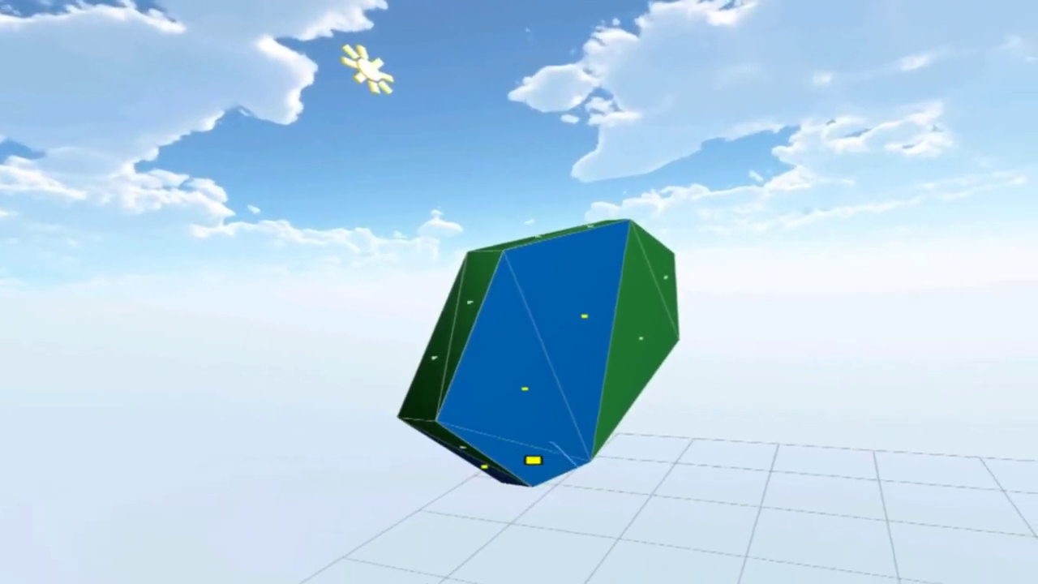
mouse_move(551, 443)
mouse_down()
mouse_move(587, 371)
mouse_move(584, 328)
mouse_up()
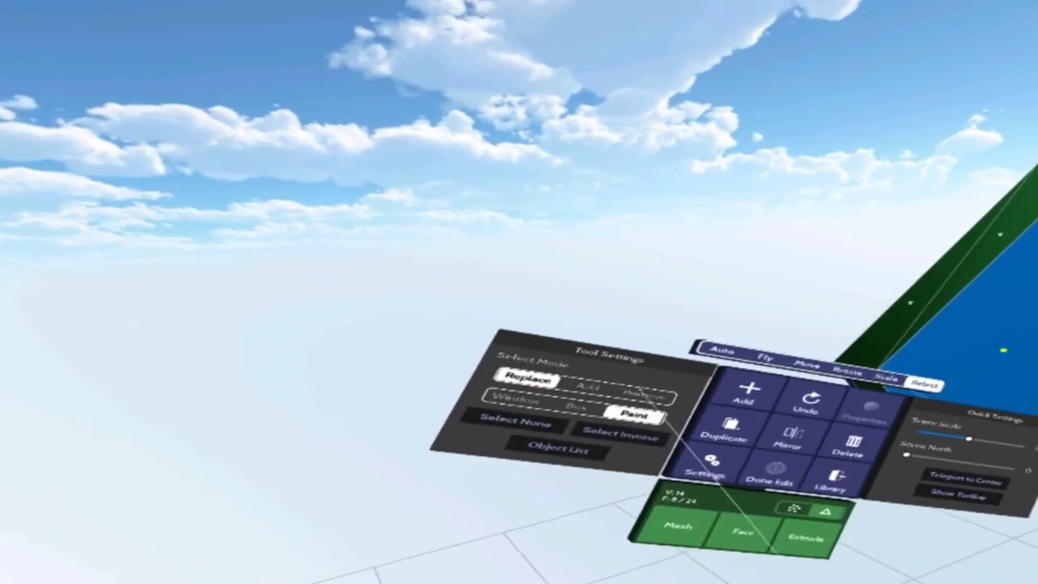
click(641, 397)
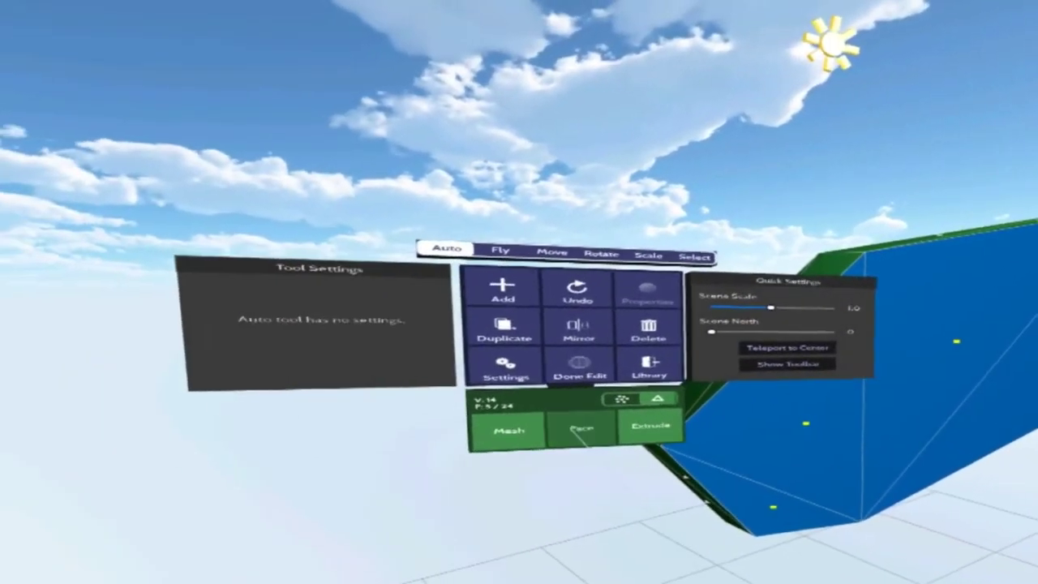
Step: Separate the selected faces into their own object and adjust its diffuse colour to a light red
click(581, 434)
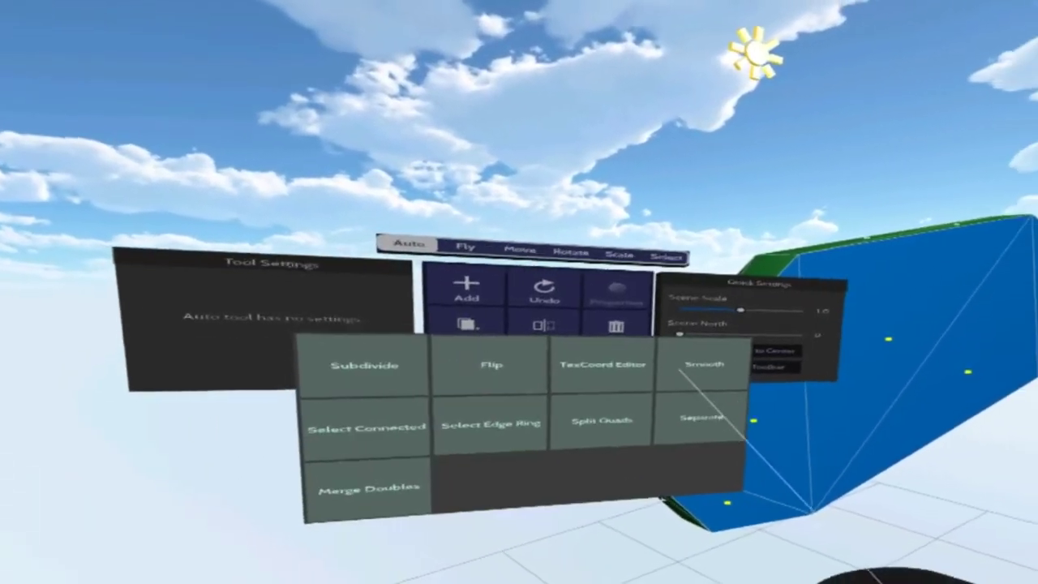
click(665, 391)
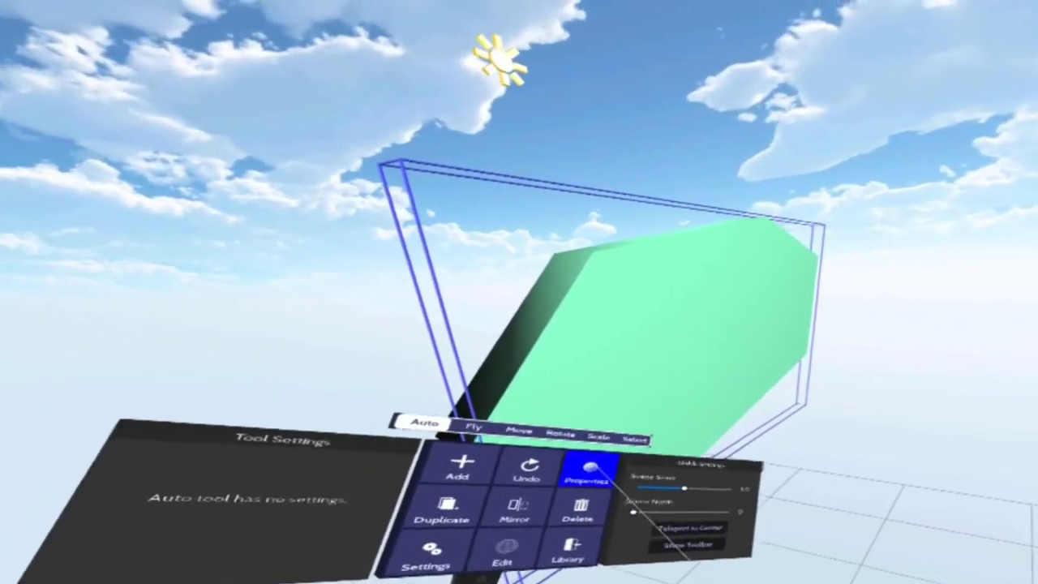
click(590, 469)
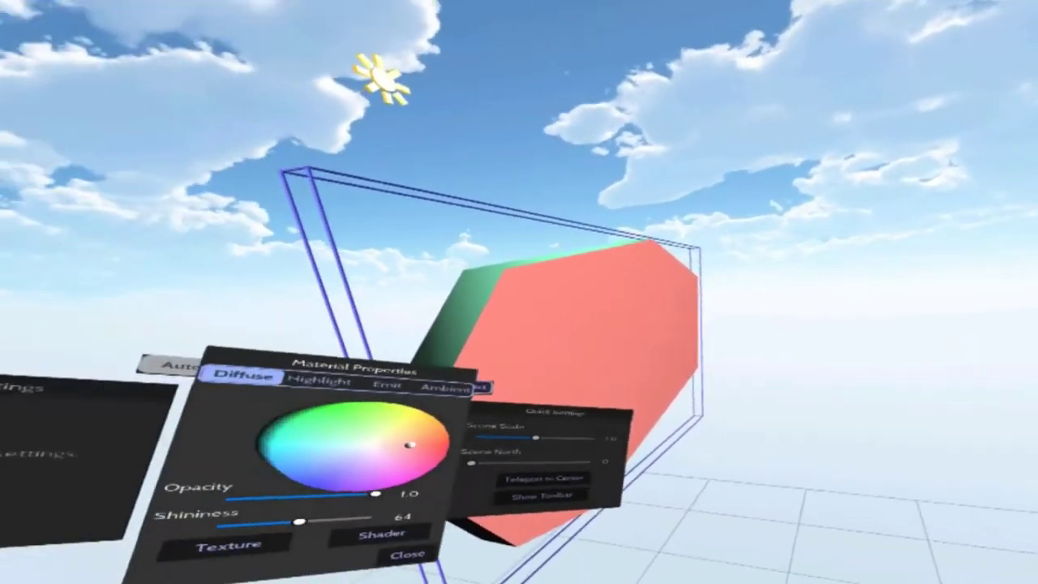
drag(630, 413, 584, 400)
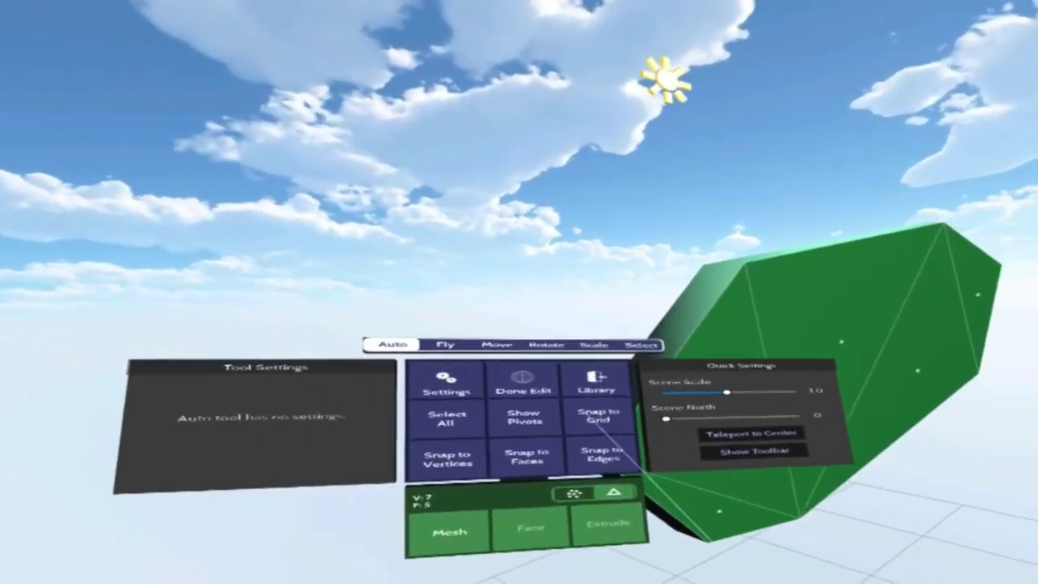
Step: Select all faces of the separated object in mesh editing and extrude them into a thick block
scroll(589, 415, down, 2)
scroll(589, 415, up, 2)
scroll(589, 416, down, 2)
click(447, 419)
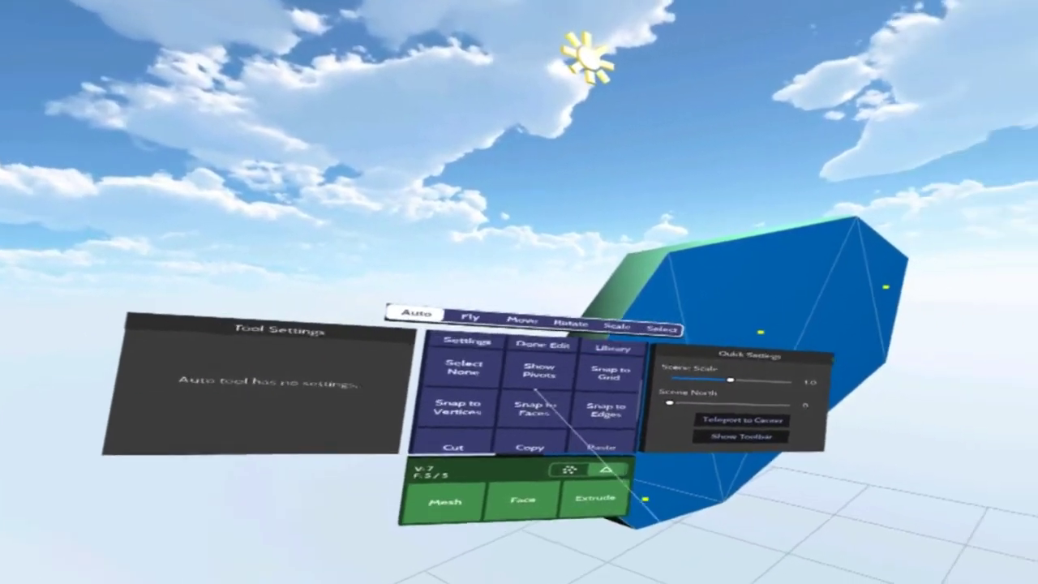
scroll(535, 390, up, 2)
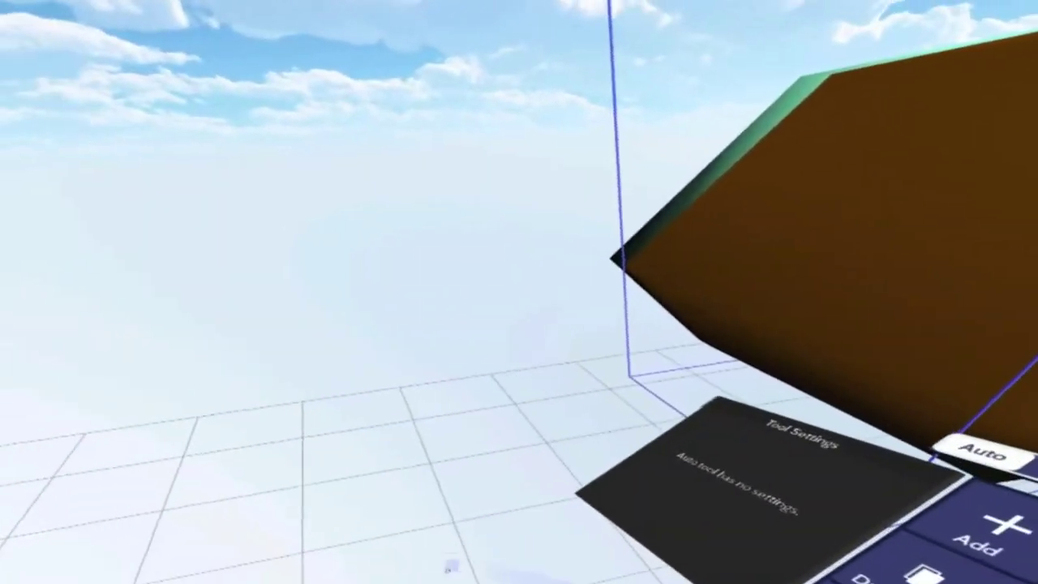
Step: Window-select both the brown block and the green island top in Replace mode, and return to the Auto tool
key(Right)
key(Right)
key(Right)
key(Right)
key(Right)
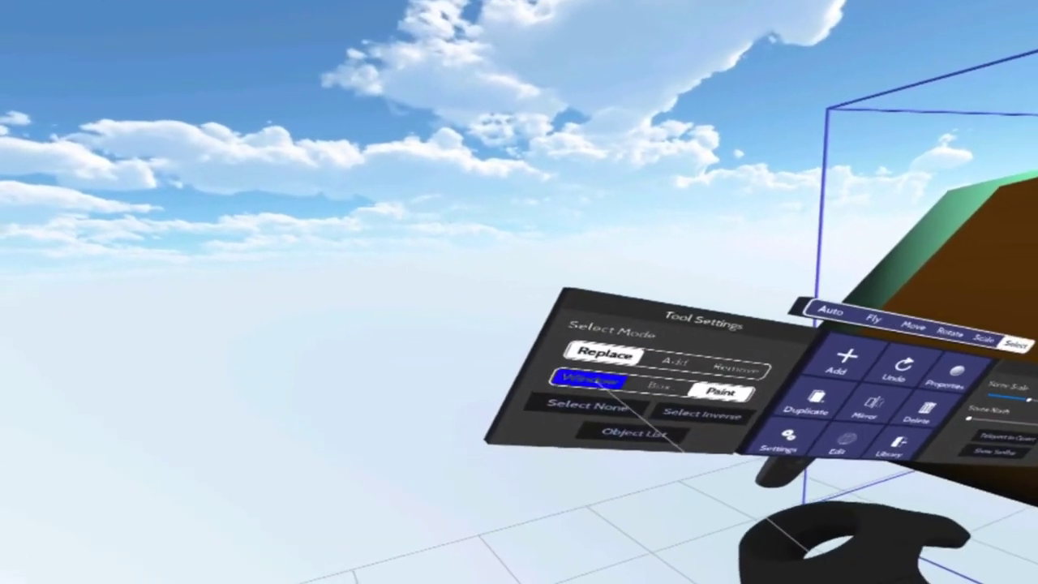
click(592, 379)
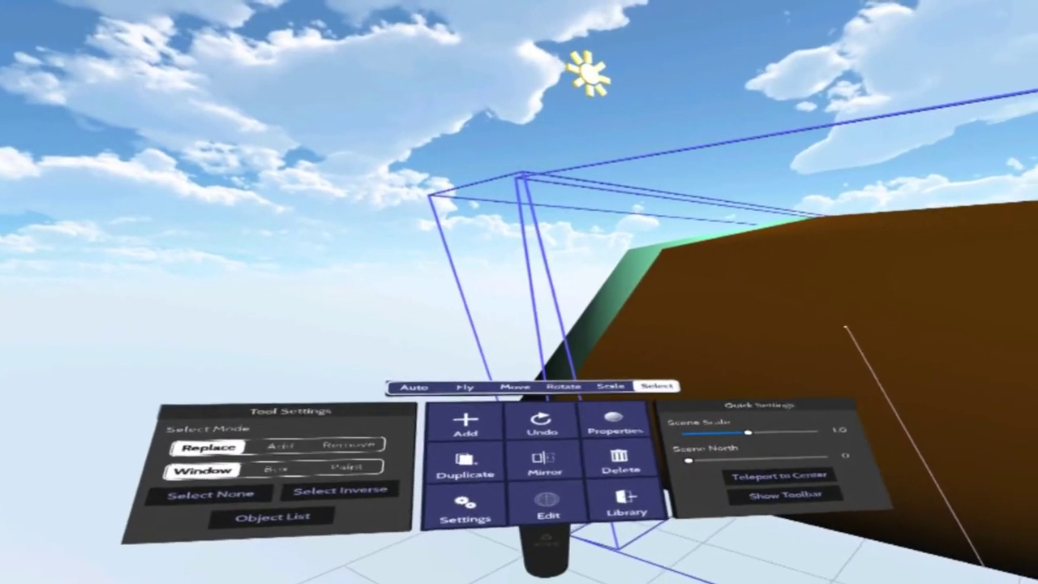
key(Left)
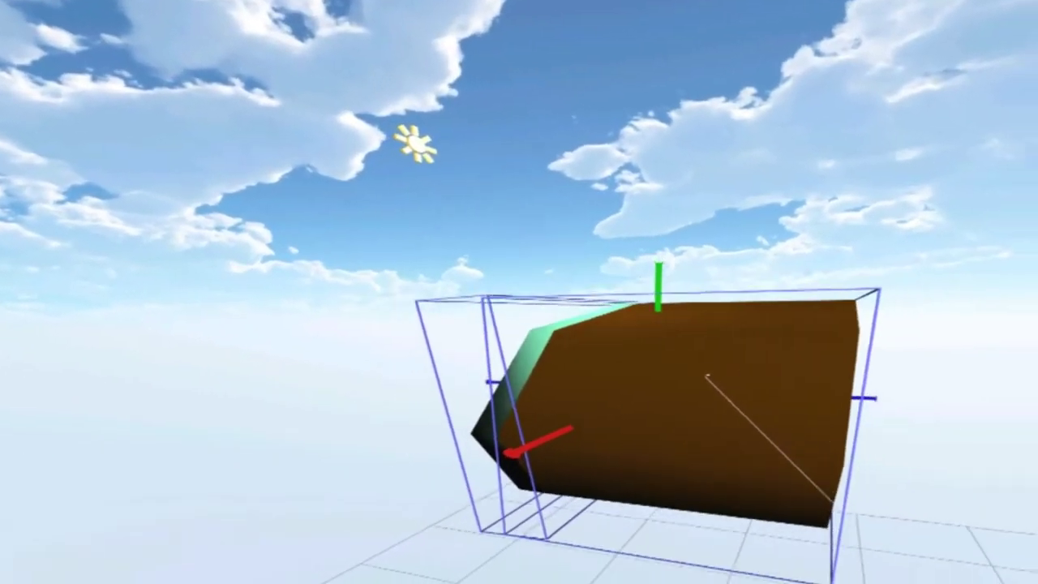
key(Left)
key(Left)
key(Left)
key(Left)
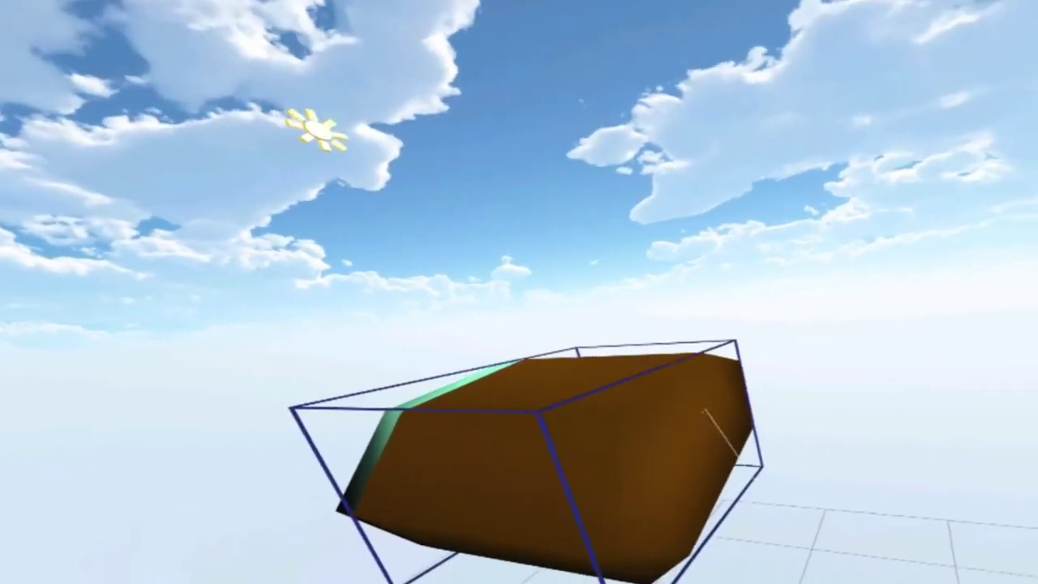
Step: Try to move the brown block away from the green island top, and undo the move
scroll(604, 347, down, 5)
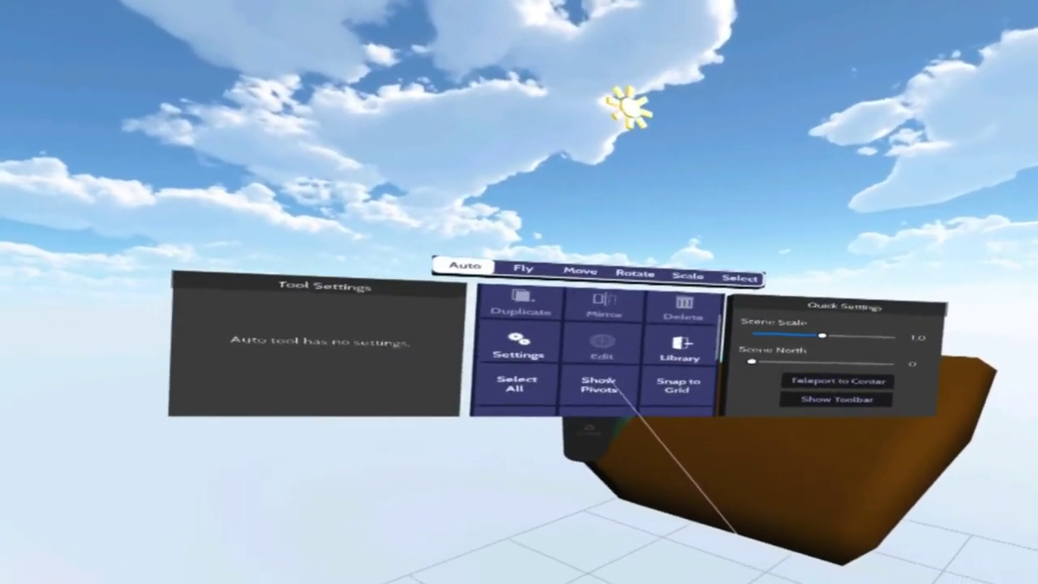
scroll(605, 347, down, 2)
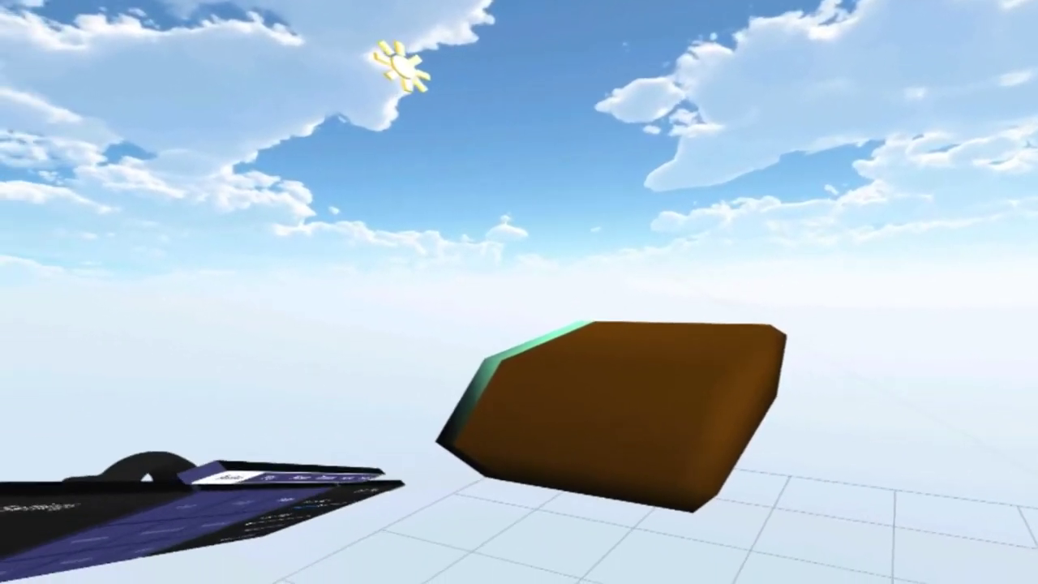
drag(644, 411, 683, 364)
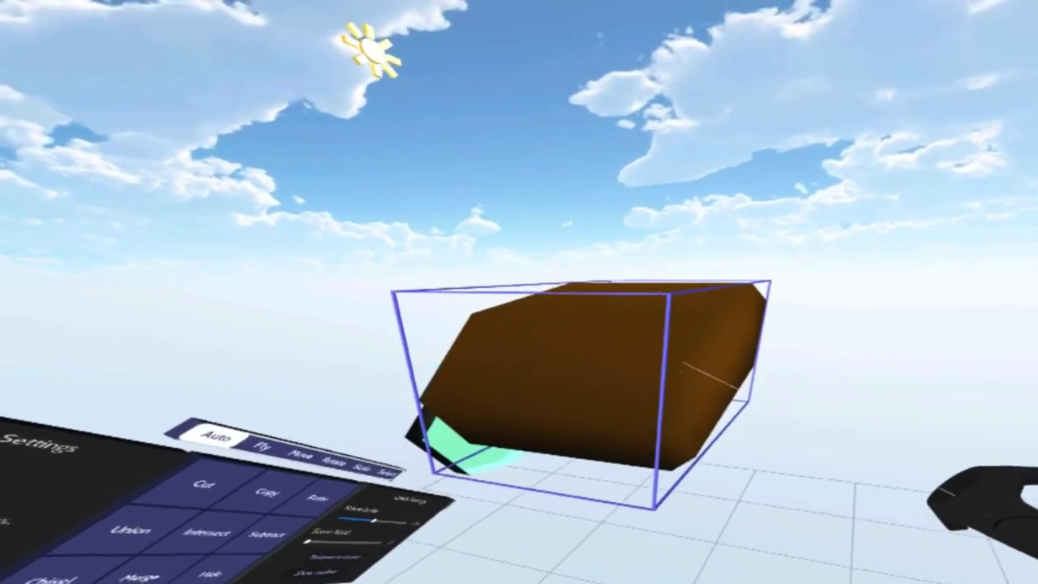
scroll(556, 429, up, 3)
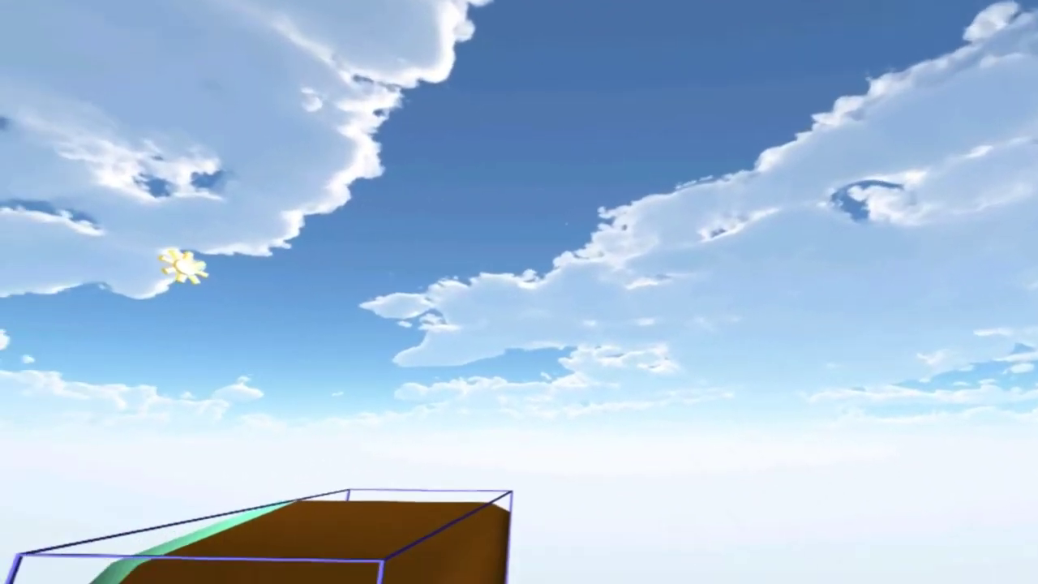
Step: Add a box and place it tilted against the far end of the brown block
scroll(568, 440, down, 3)
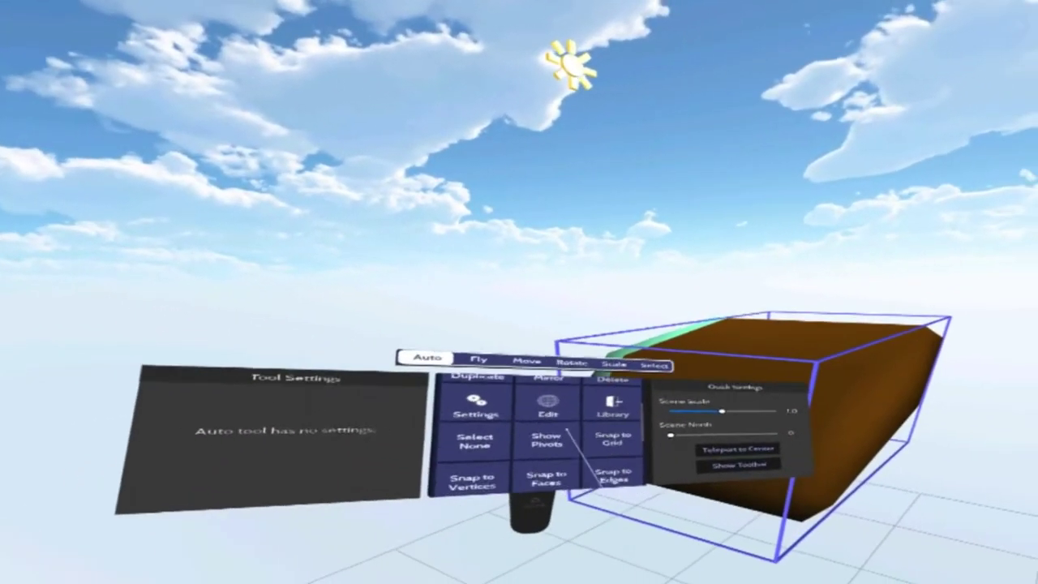
scroll(511, 478, down, 2)
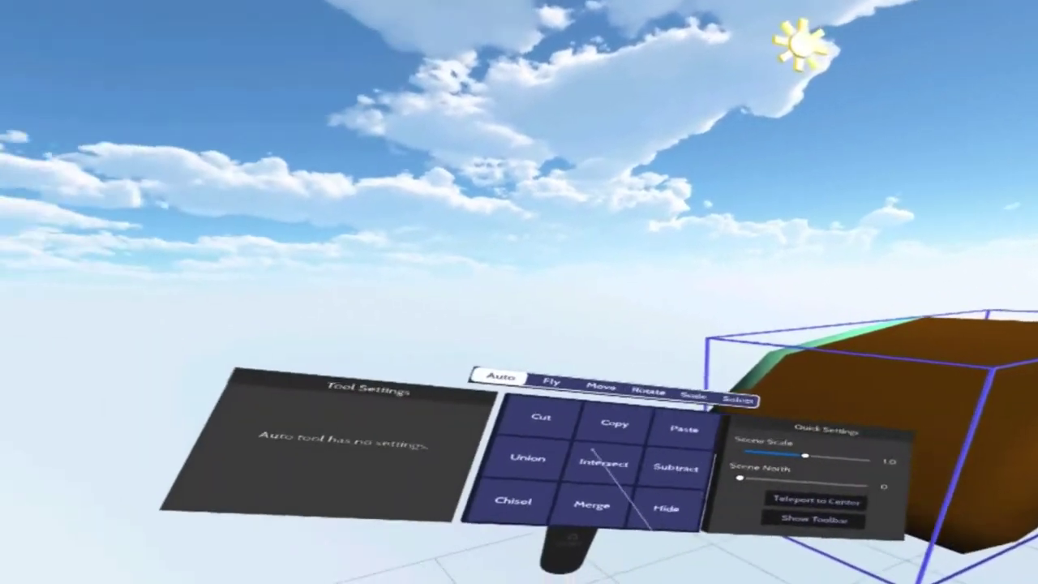
scroll(617, 438, up, 1)
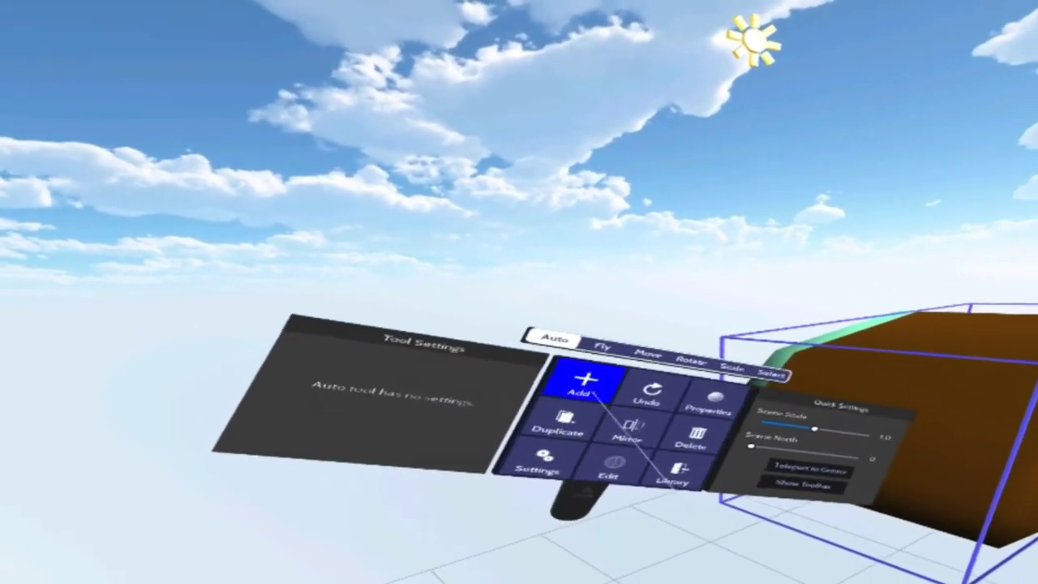
click(696, 394)
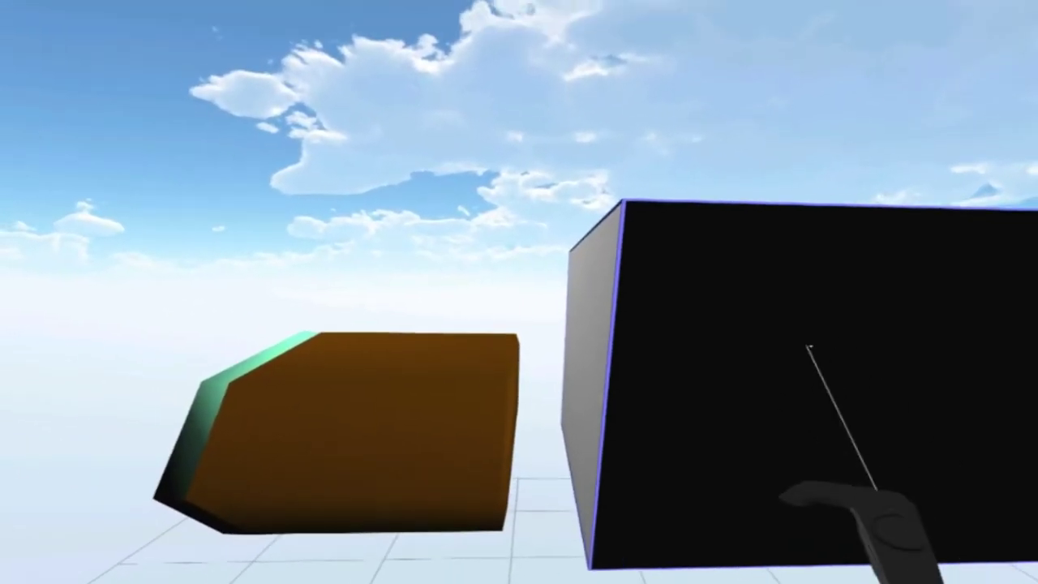
click(686, 317)
key(w)
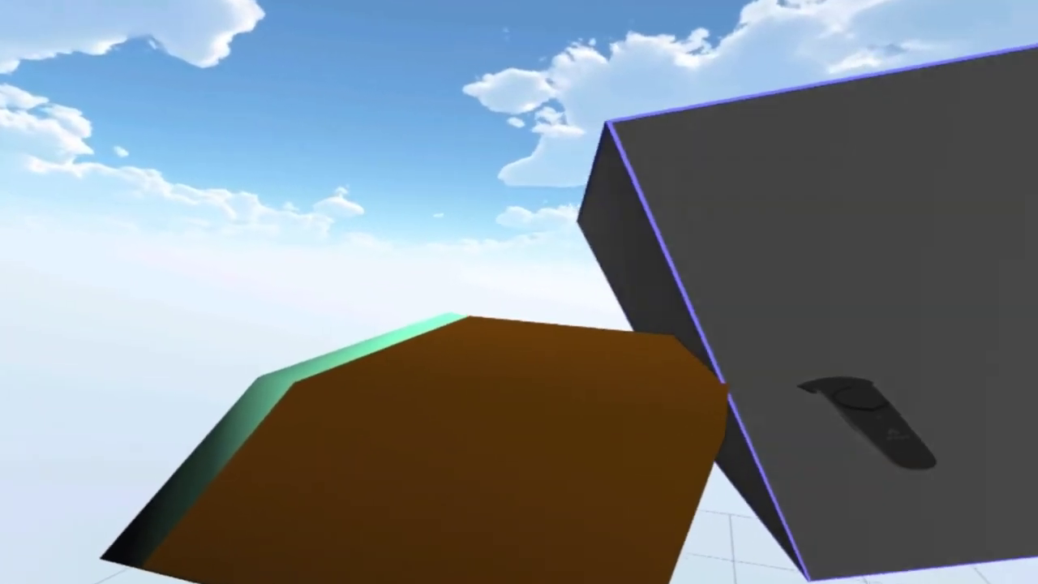
Step: Carve angular cuts into the brown block's far end with the tilted box as a Boolean cutter
scroll(643, 415, down, 2)
scroll(643, 415, down, 3)
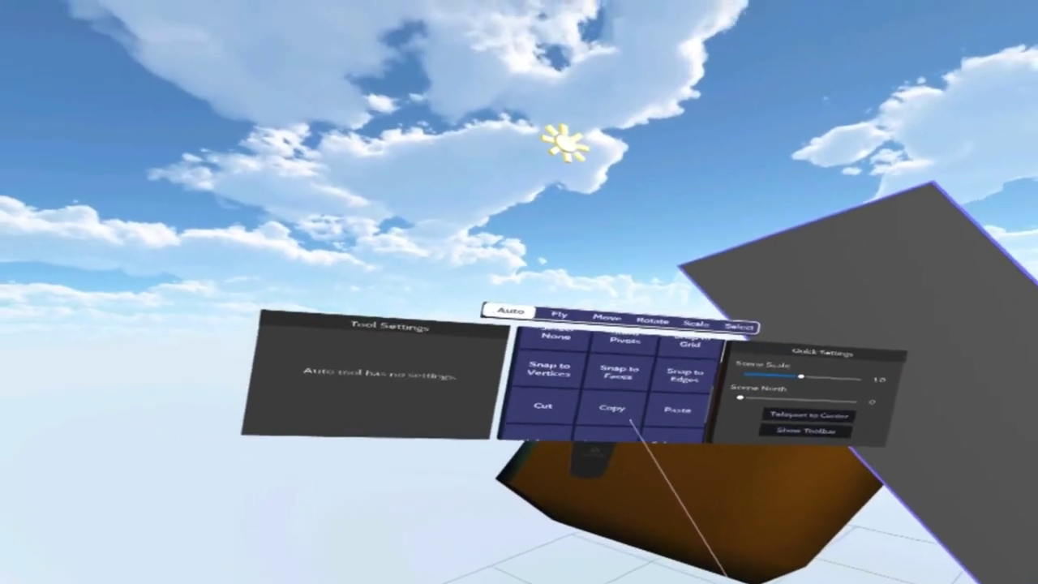
click(551, 395)
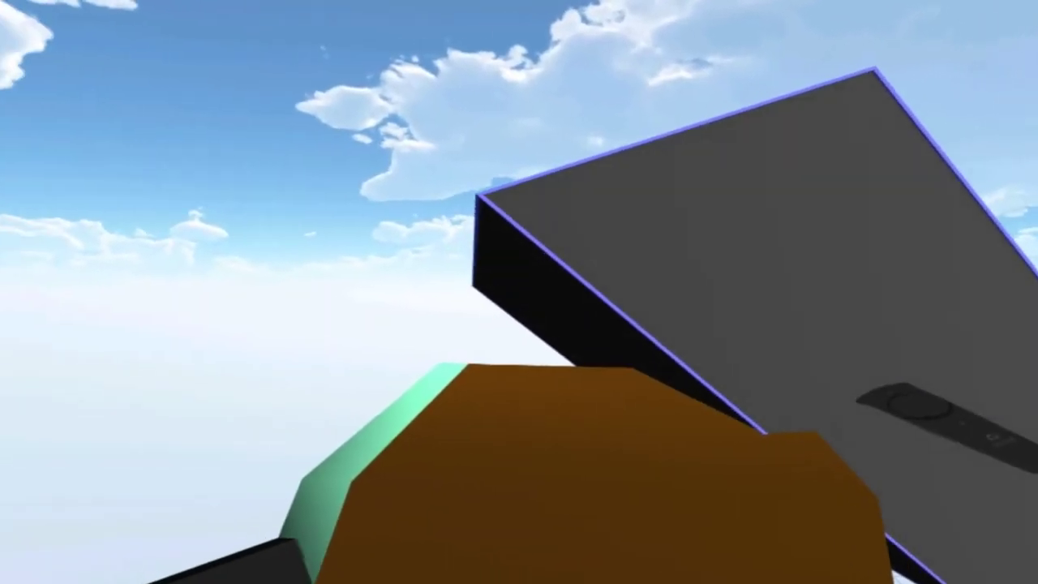
scroll(592, 415, down, 2)
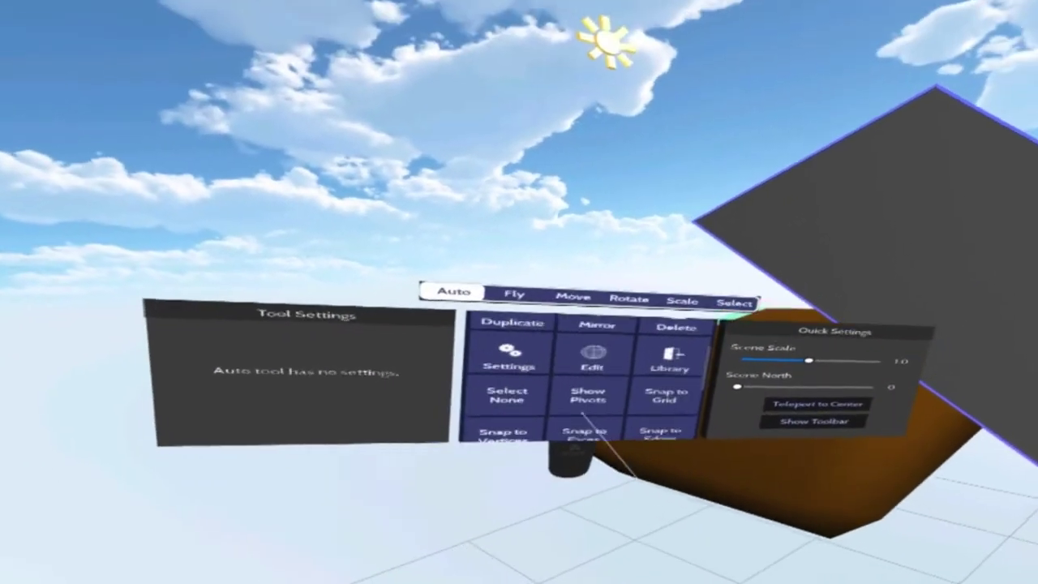
scroll(596, 407, down, 1)
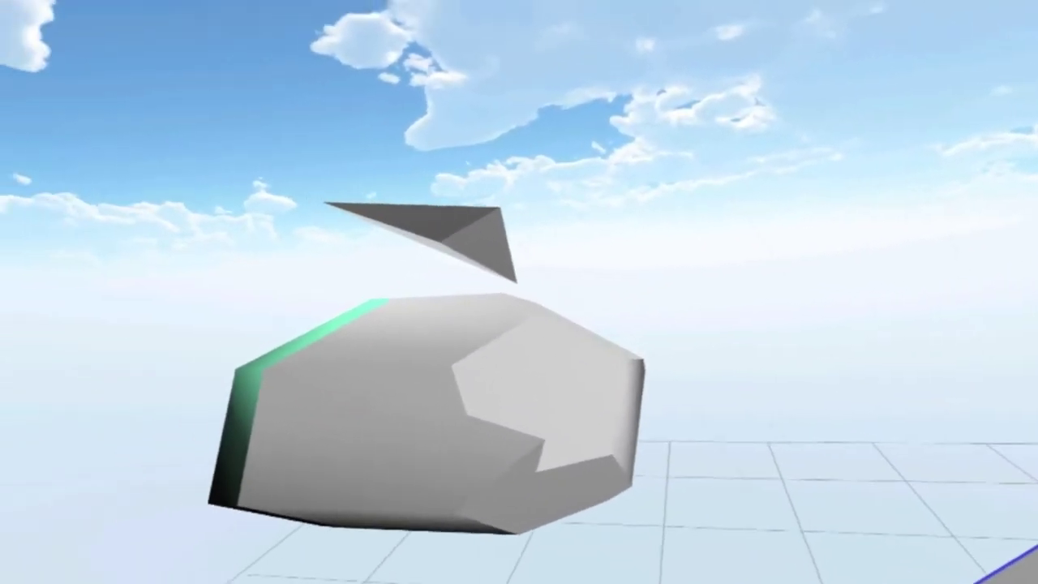
Step: Try to delete the loose fragment above the carved block by selecting its connected vertices in mesh editing, and undo the deletion
scroll(569, 399, up, 3)
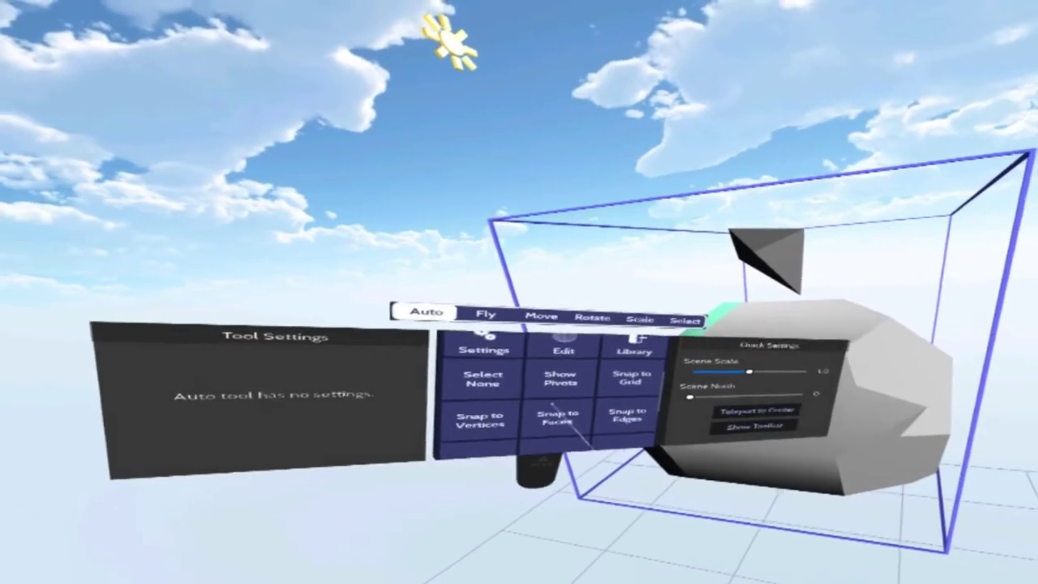
click(567, 430)
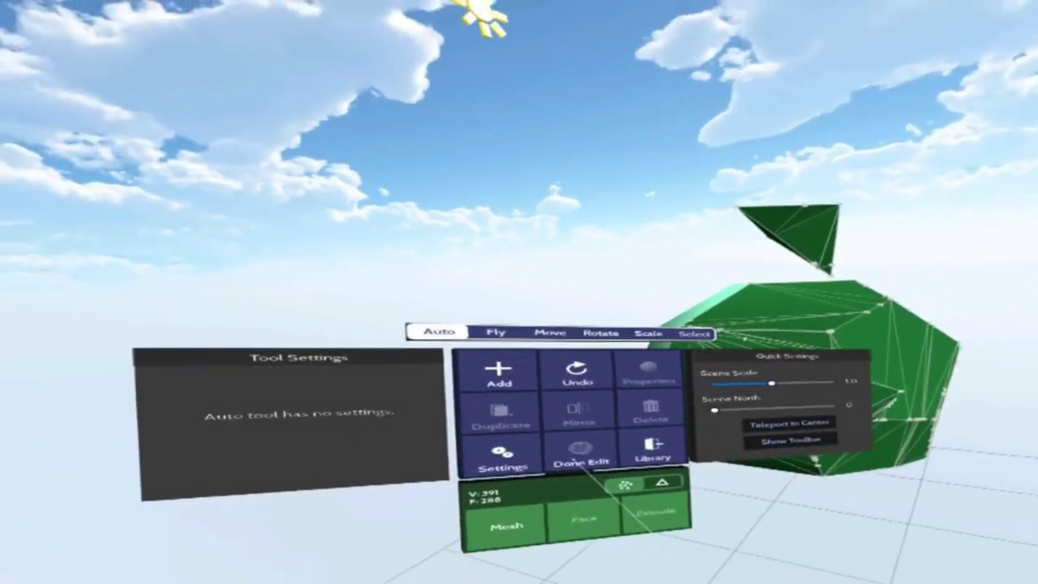
click(581, 457)
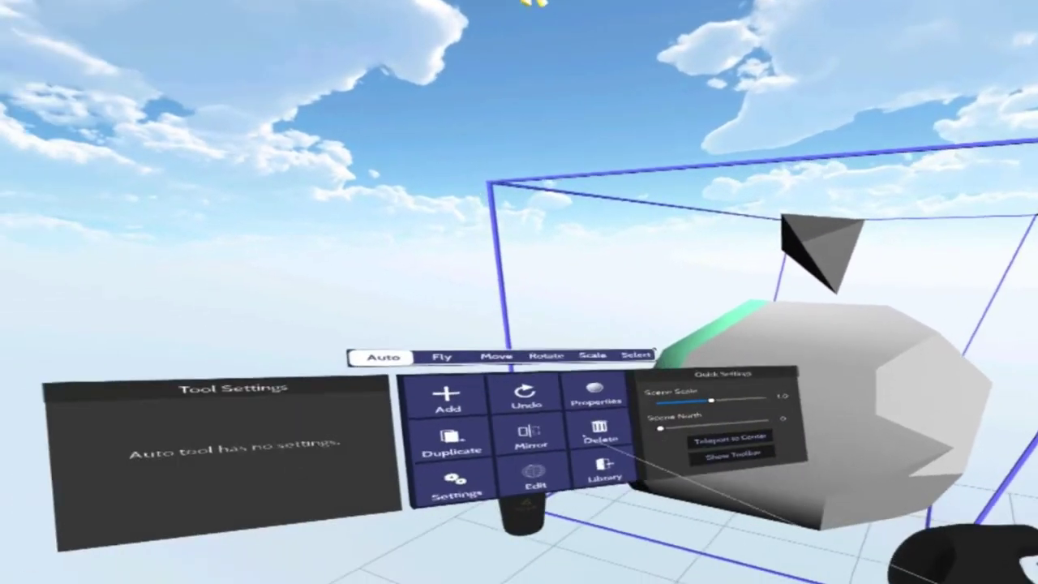
click(555, 469)
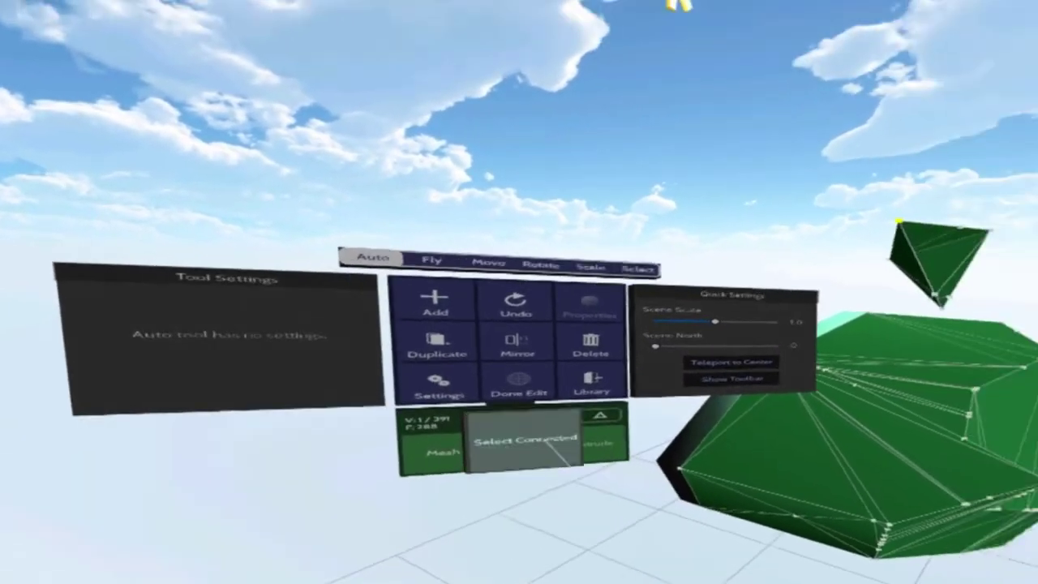
click(621, 417)
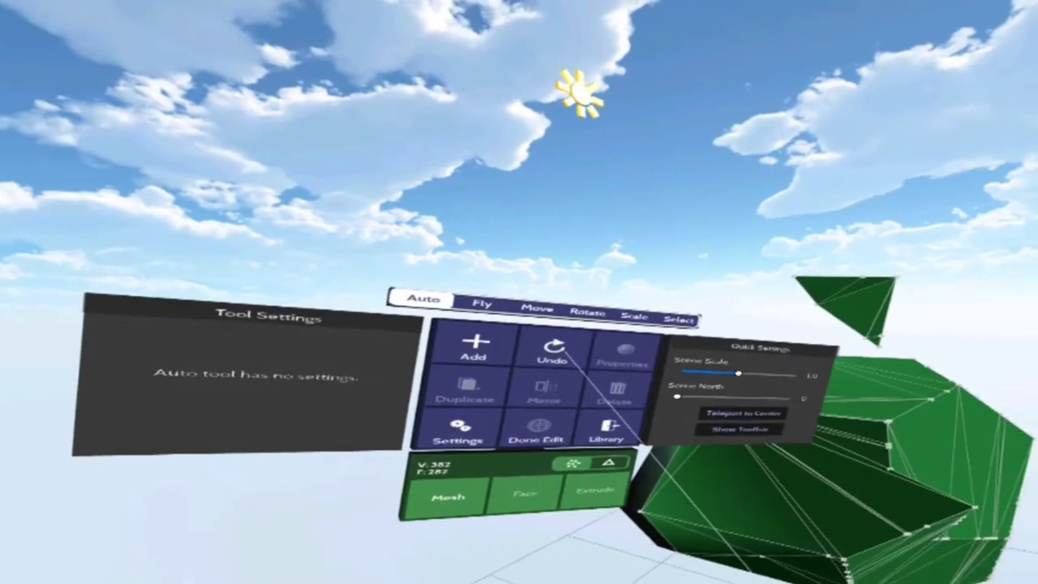
click(565, 352)
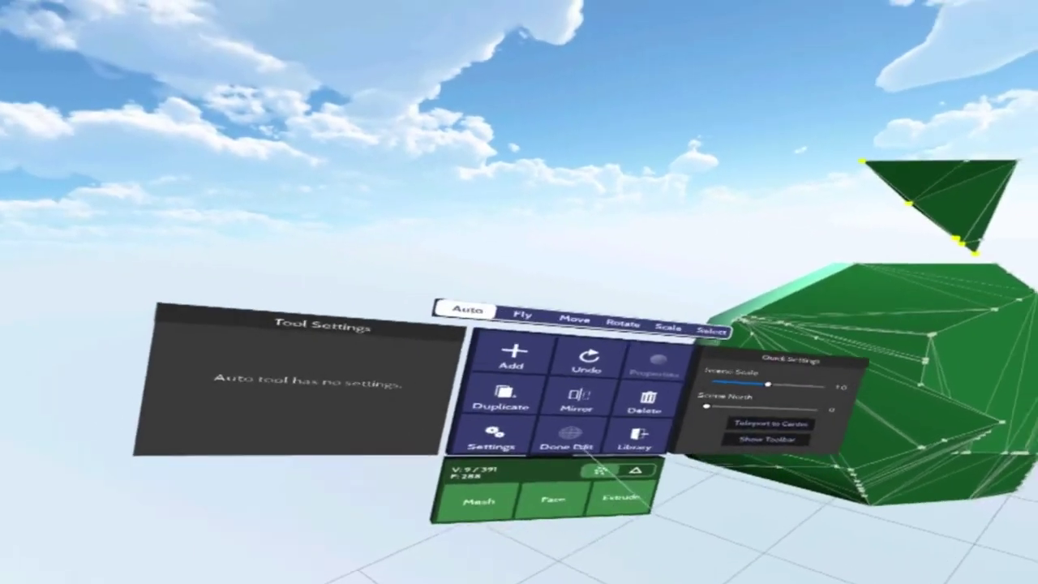
click(572, 442)
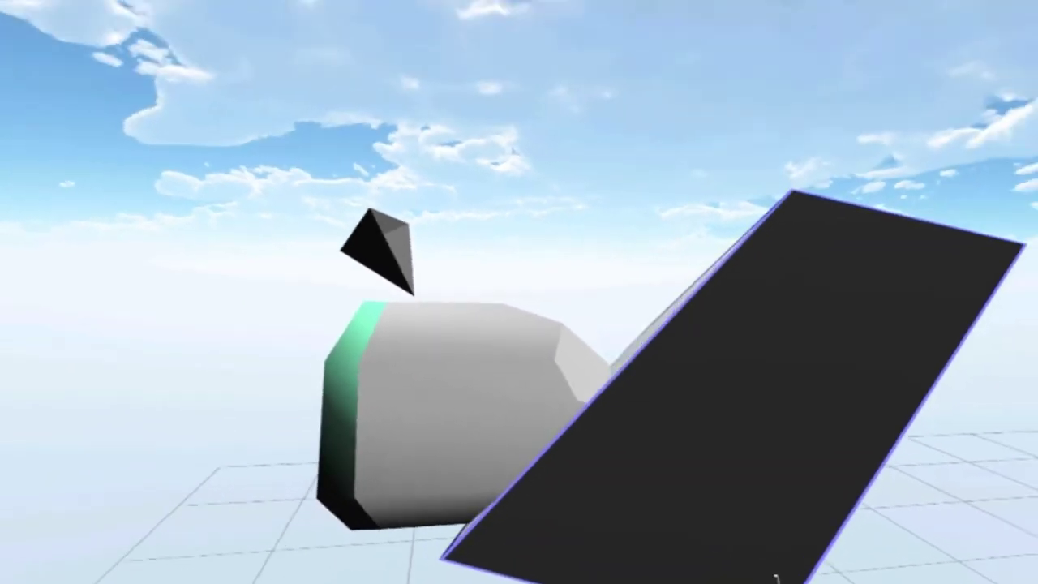
Step: Open the carved block's material properties and adjust its diffuse colour to a dark yellowish brown
scroll(601, 393, down, 1)
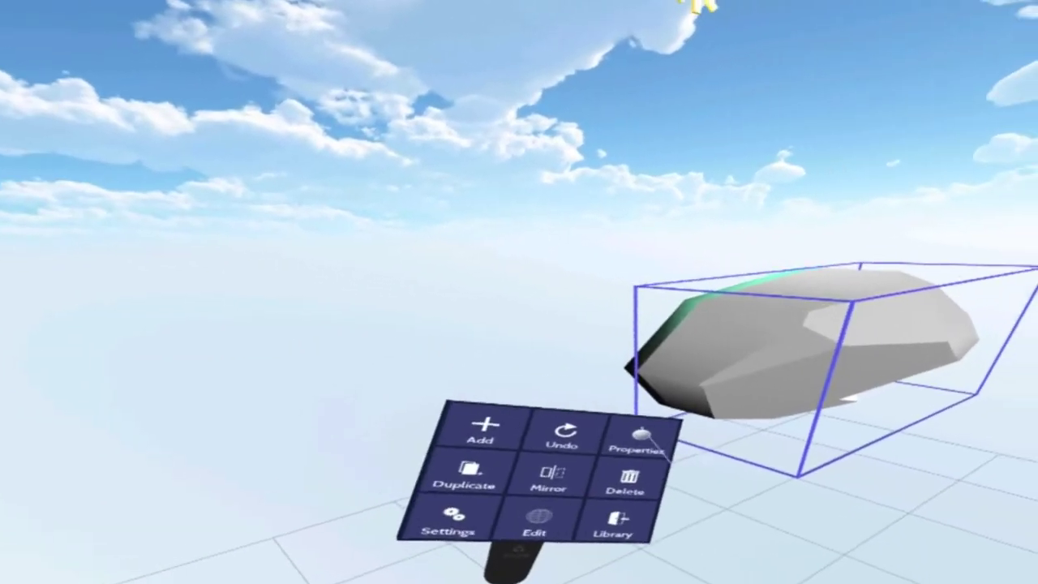
click(551, 503)
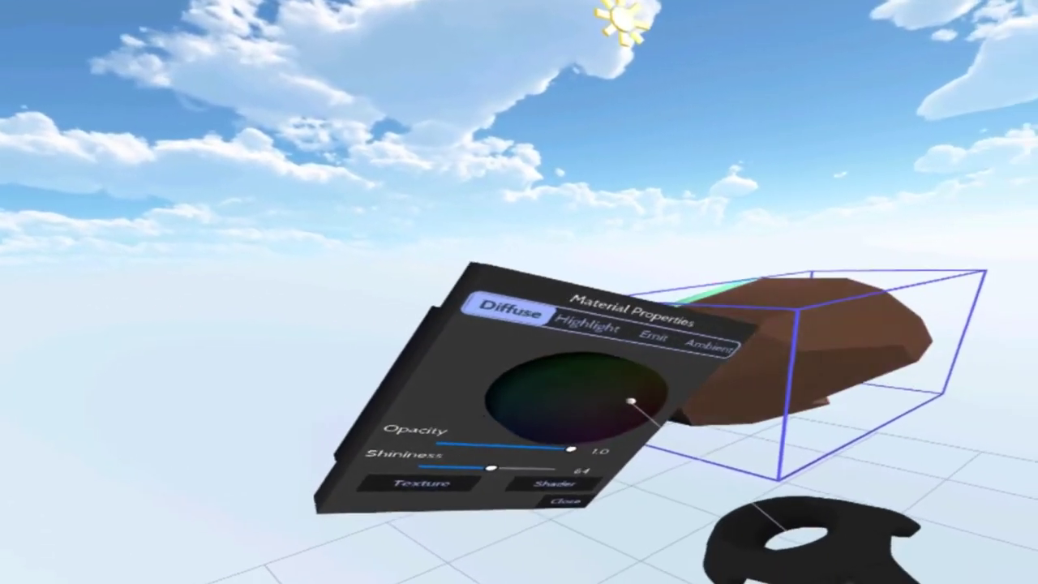
drag(631, 400, 540, 392)
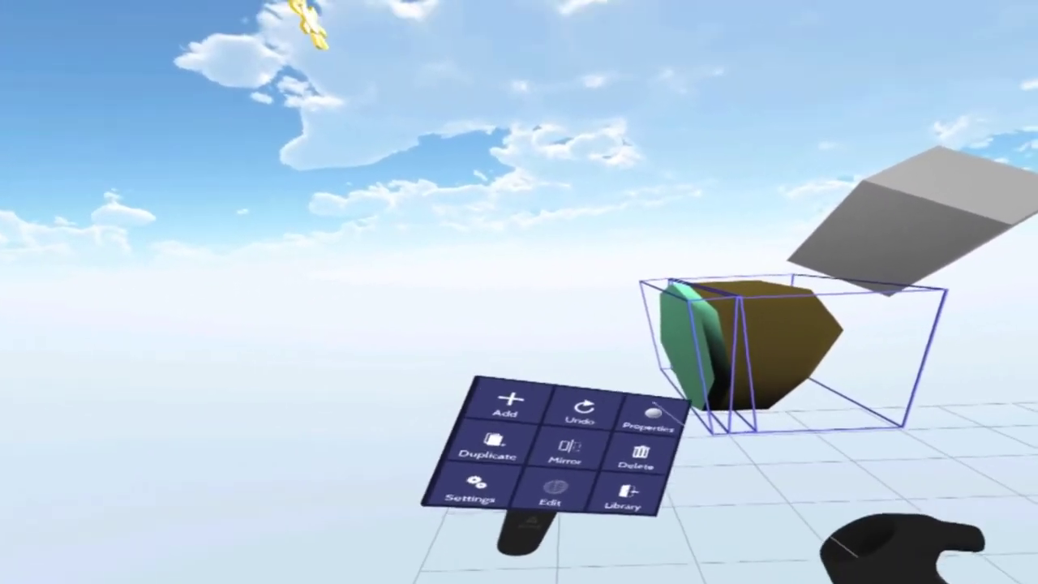
Step: Merge the selected green top and brown carved block into one mesh object
click(601, 373)
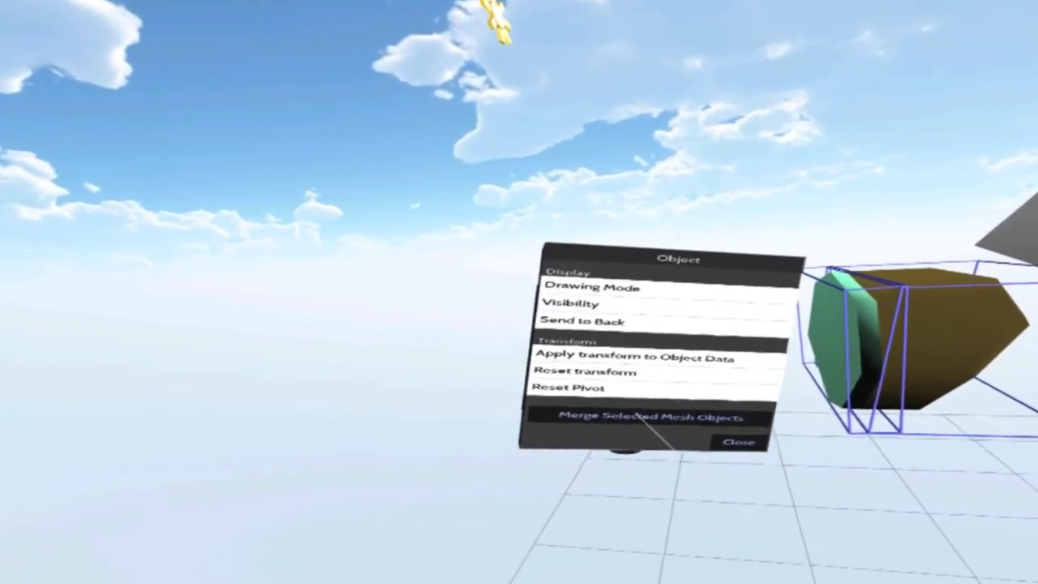
click(633, 419)
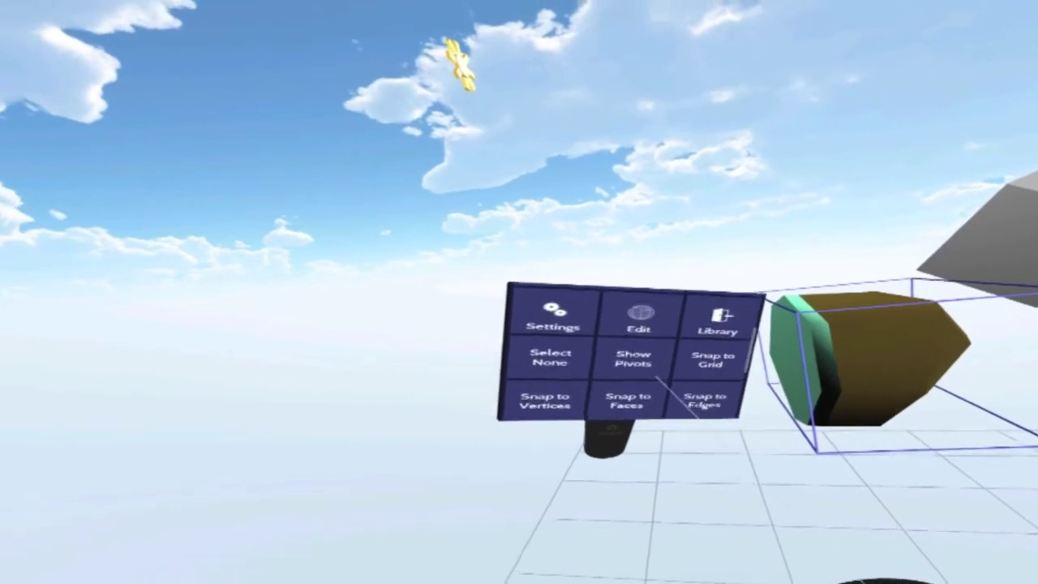
scroll(632, 383, up, 4)
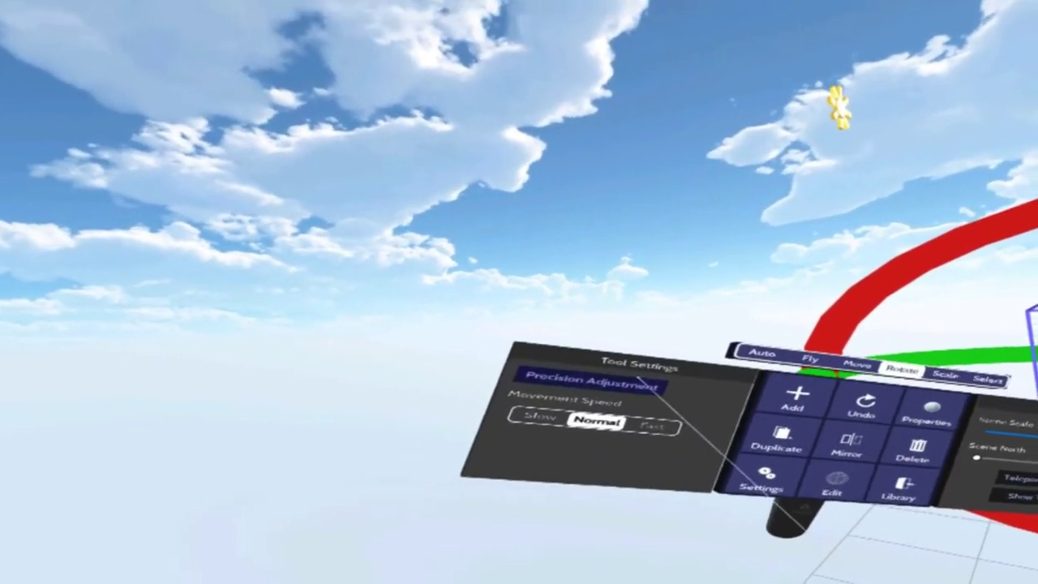
Step: Set the merged island's absolute X rotation to 90 with Precision Adjustment
click(610, 378)
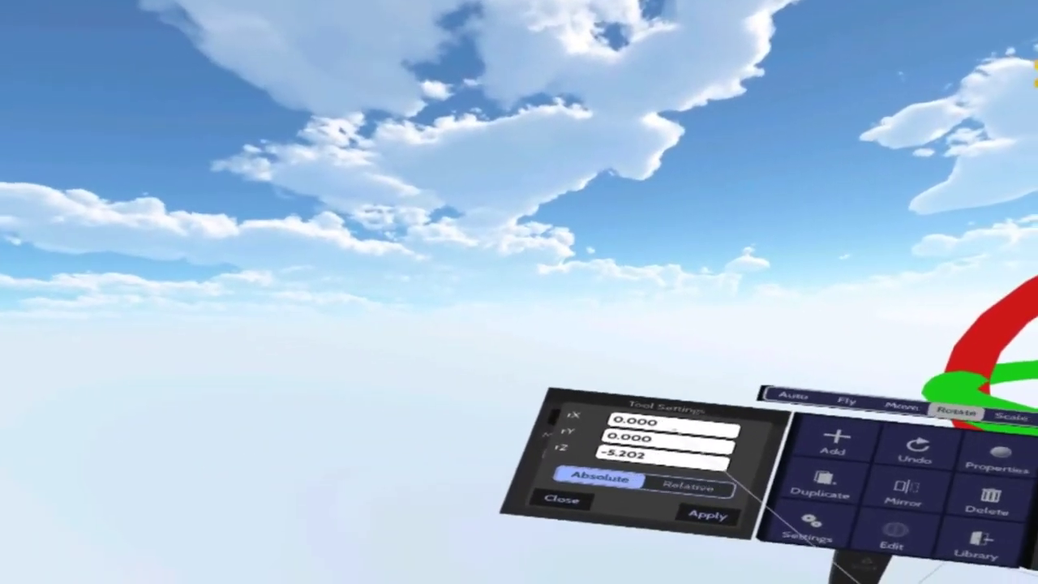
click(641, 418)
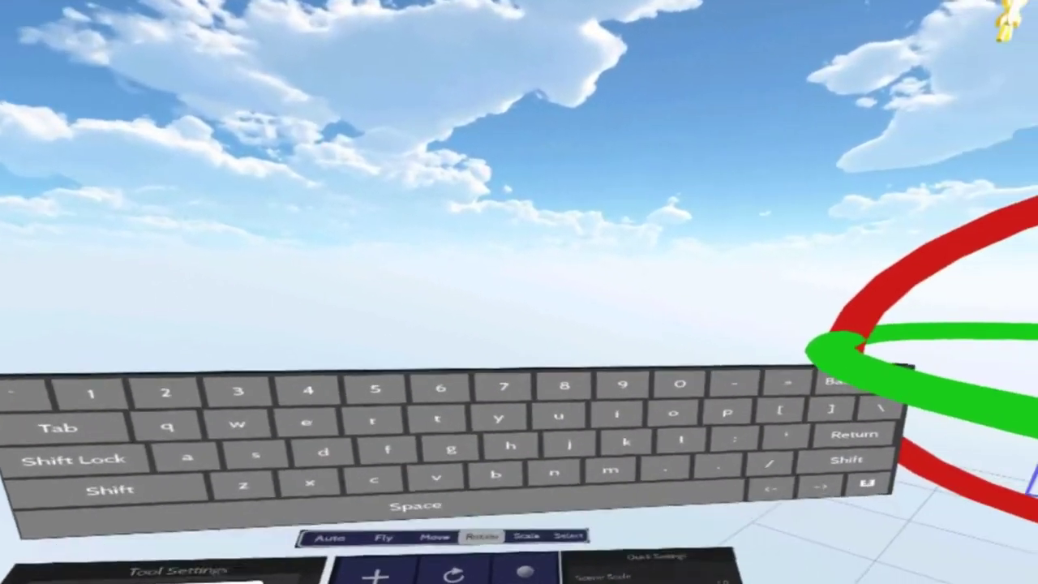
key(BackSpace)
key(BackSpace)
key(BackSpace)
key(BackSpace)
key(BackSpace)
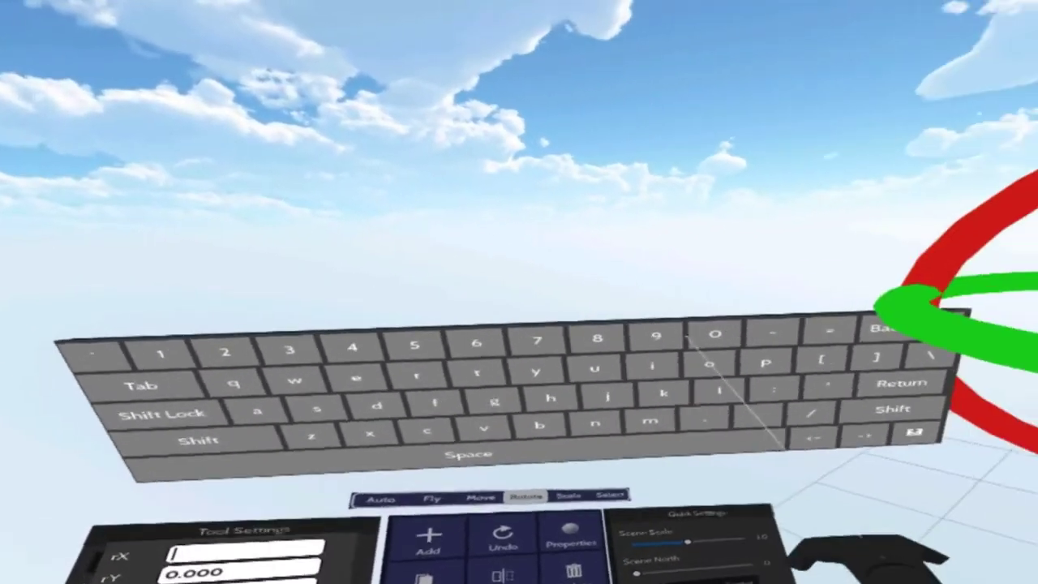
text(90)
key(Return)
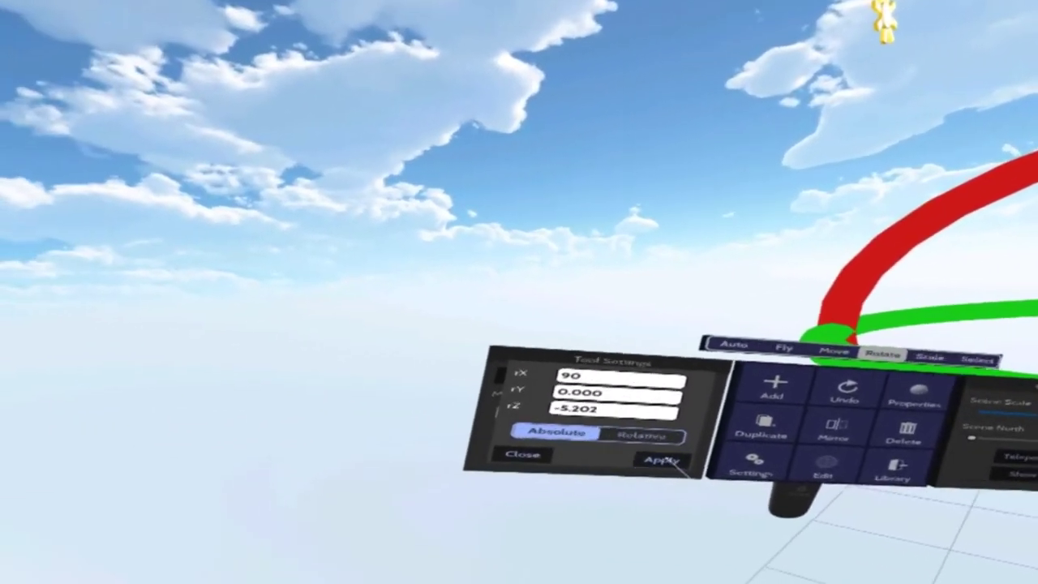
Step: Rotate the island by a relative 90 about X so its green face points upward, and close the precision settings
click(608, 382)
key(BackSpace)
key(BackSpace)
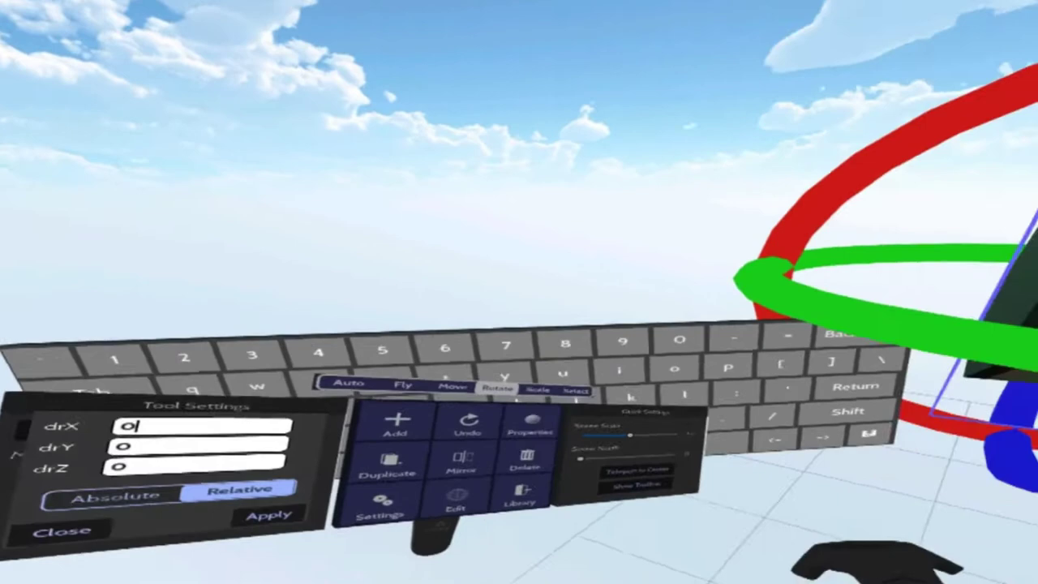
click(949, 324)
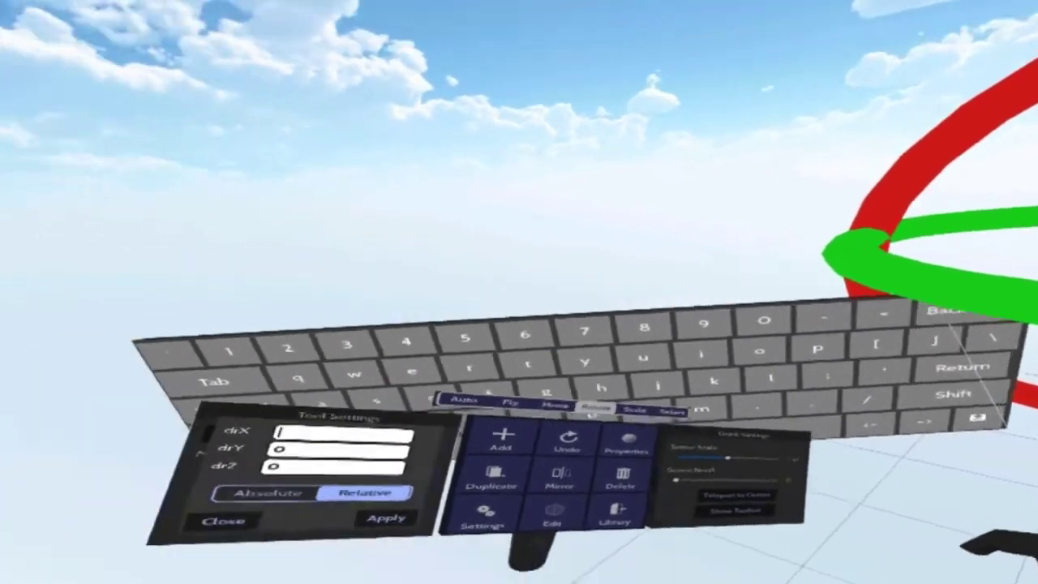
text(90)
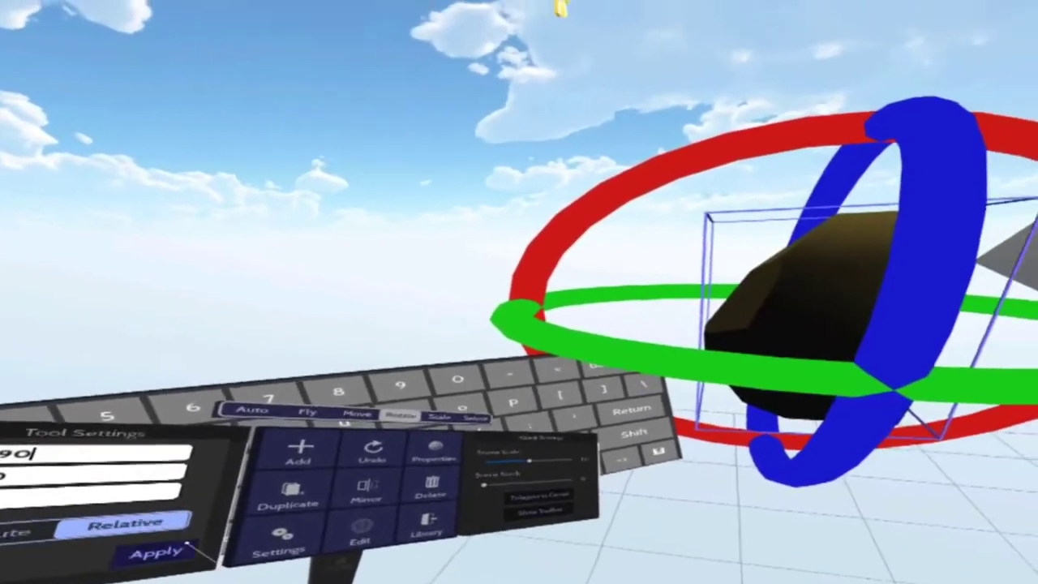
click(179, 547)
click(417, 507)
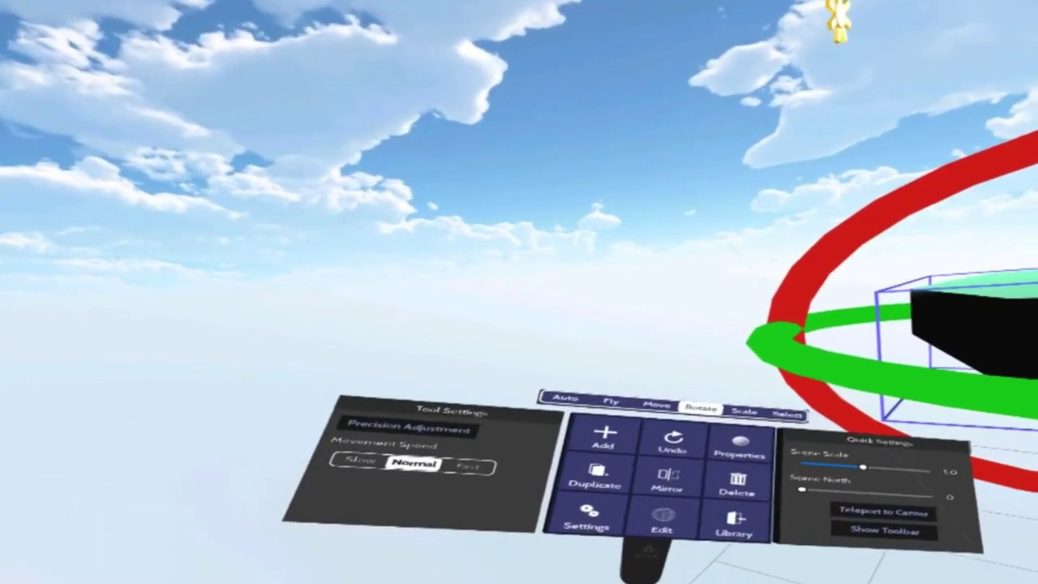
Step: Show object pivots and switch on Snap to Faces with the island selected
click(565, 398)
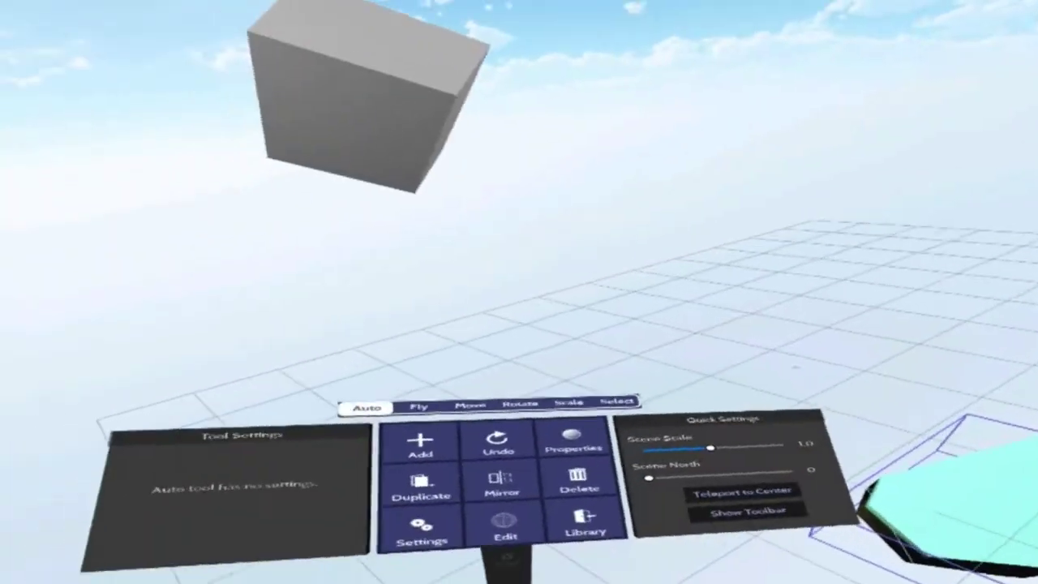
click(569, 402)
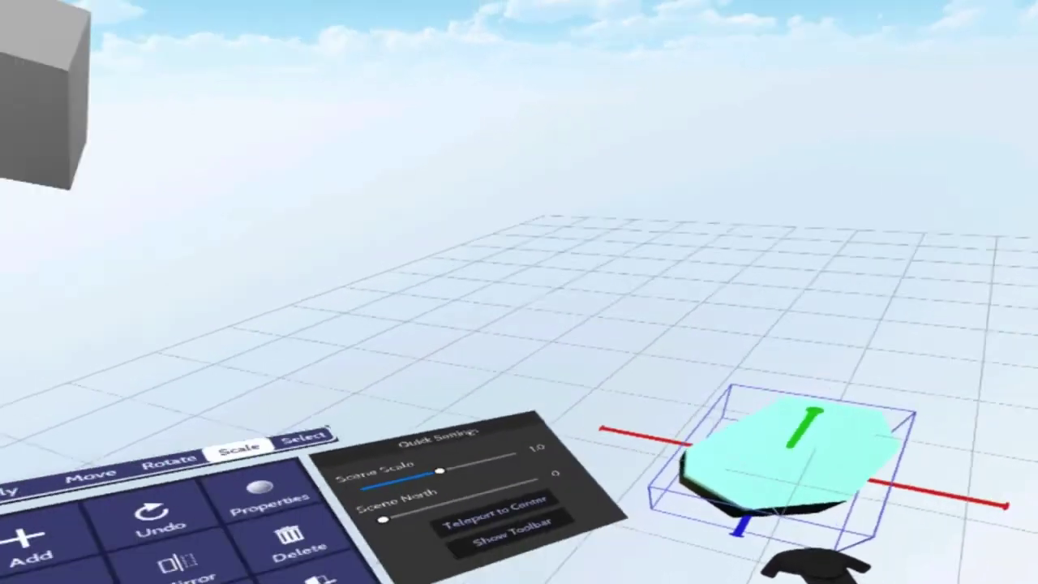
scroll(652, 388, down, 4)
scroll(652, 388, up, 2)
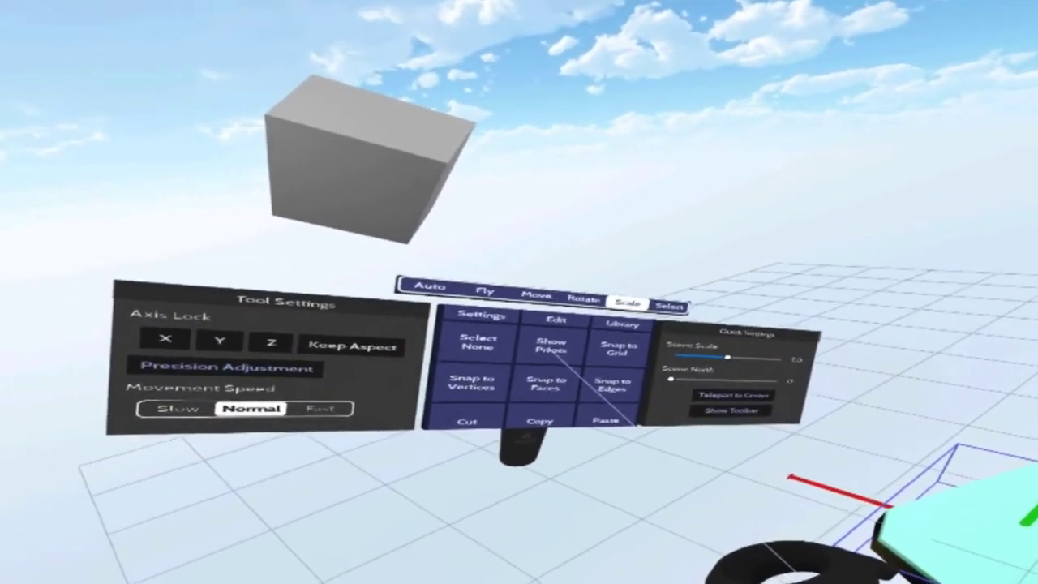
click(524, 343)
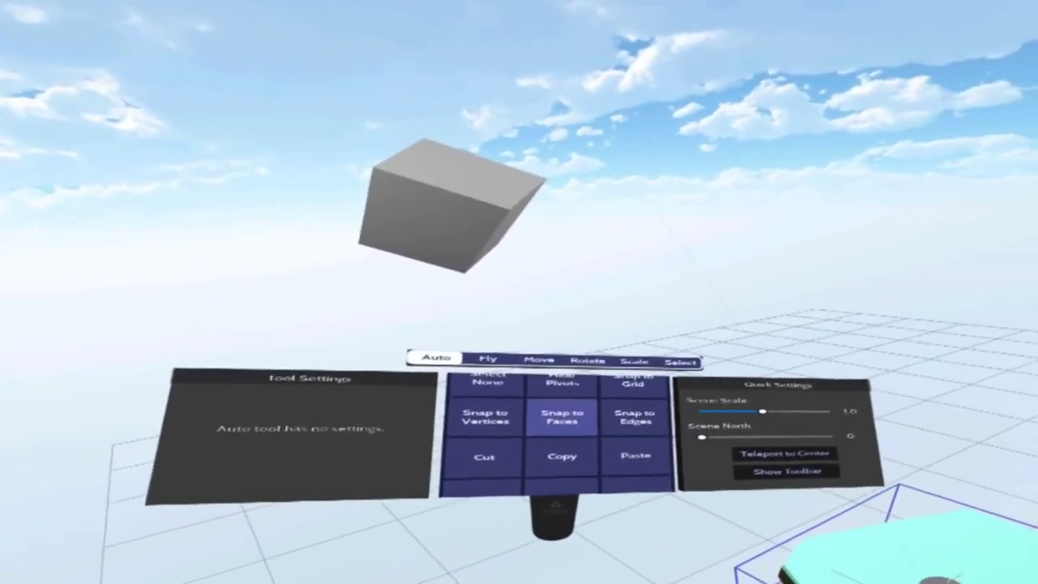
scroll(553, 414, up, 1)
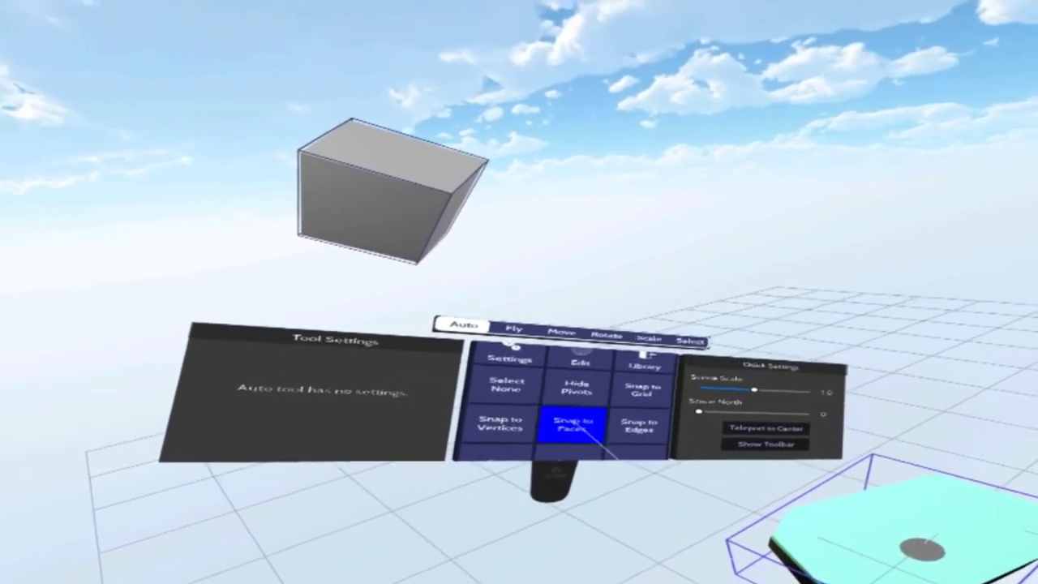
scroll(571, 426, up, 2)
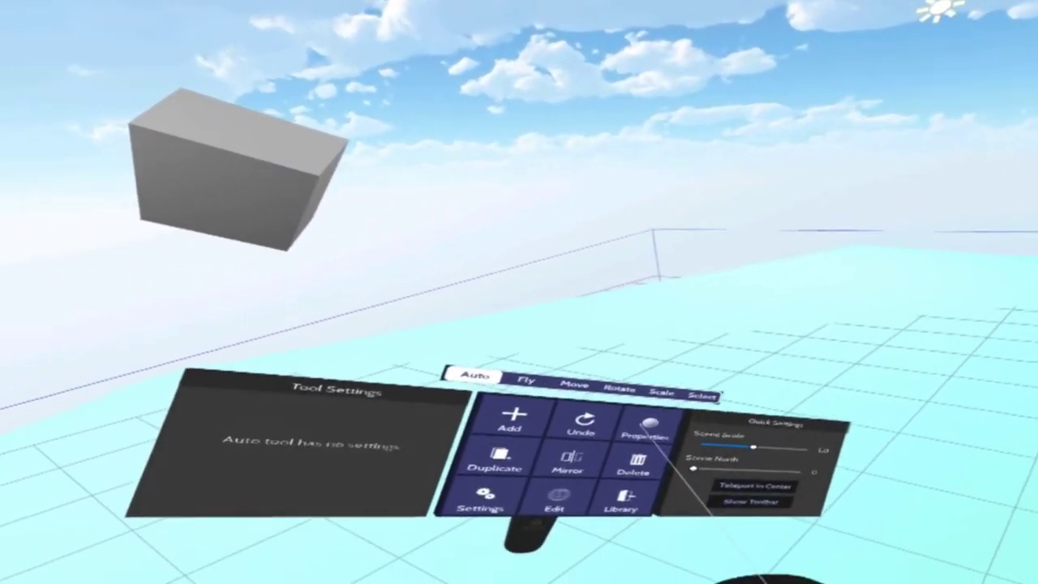
click(620, 388)
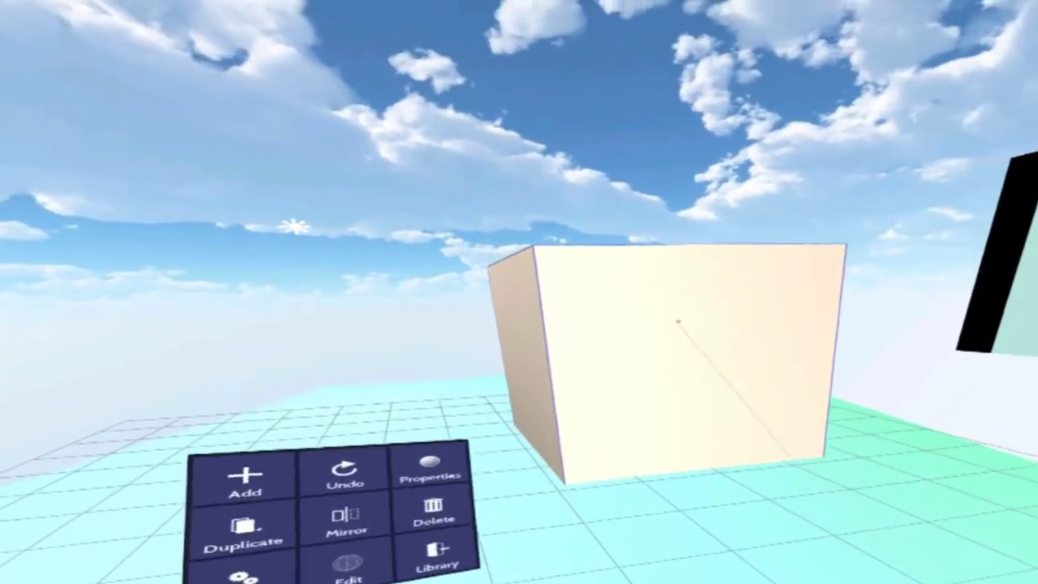
Step: Move the copy of the cream house block beside the original, with their front faces flush
drag(678, 321, 480, 299)
drag(387, 323, 404, 326)
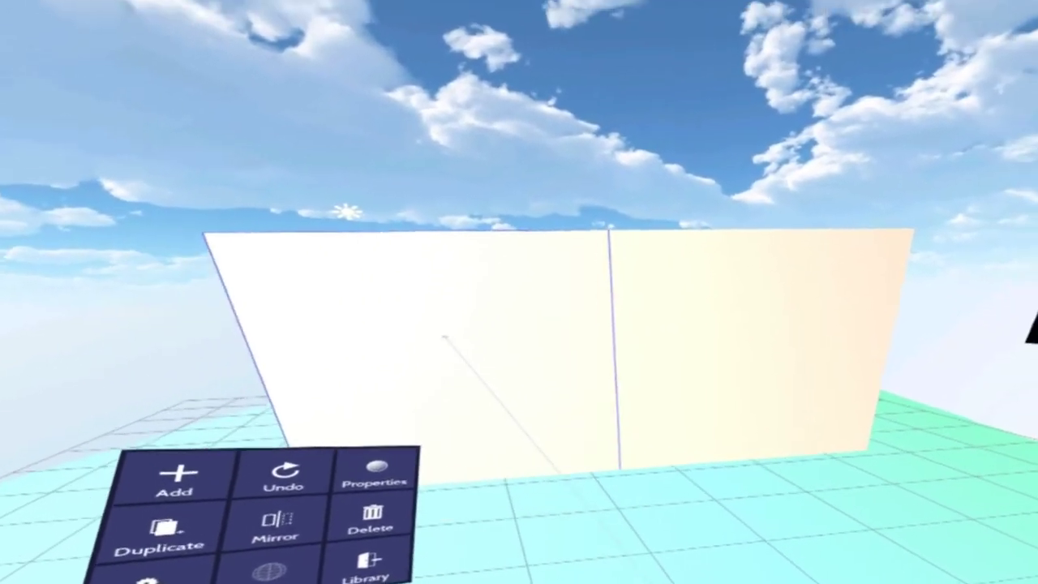
drag(411, 349, 392, 357)
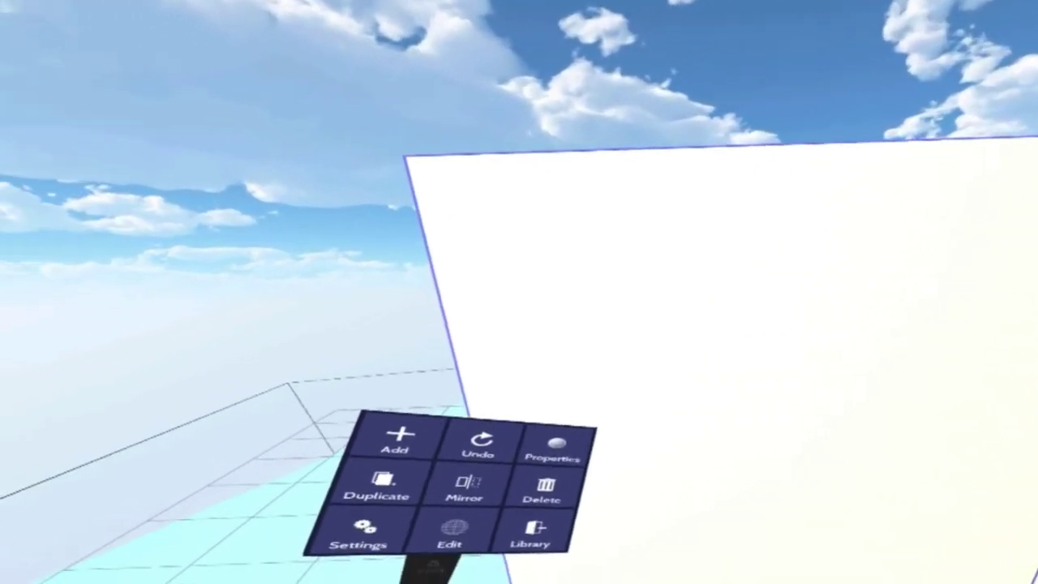
Step: Show the pivots and place the copied block's pivot near the bottom of its front face
scroll(678, 446, down, 3)
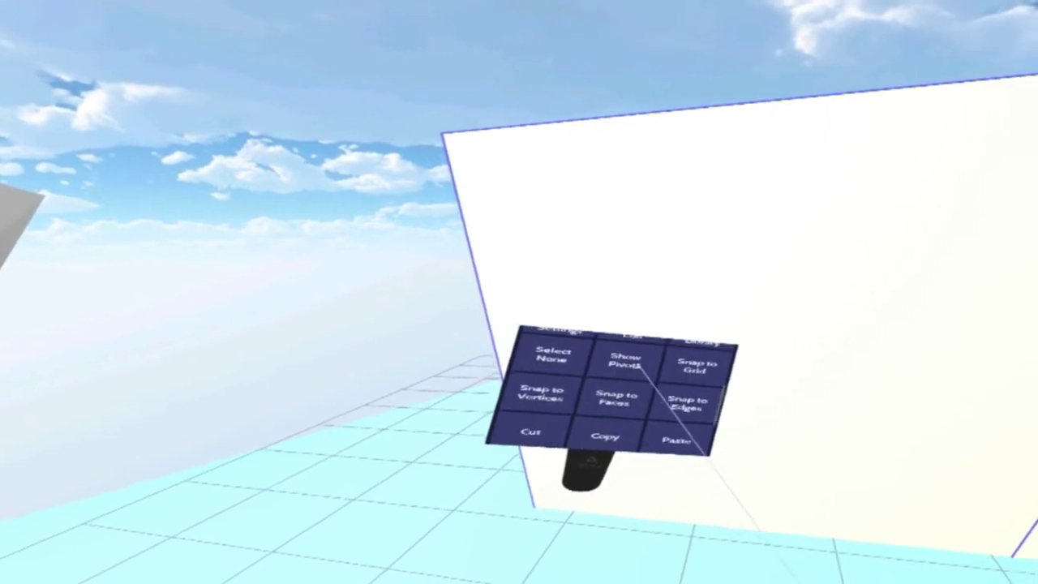
click(630, 364)
scroll(580, 413, down, 2)
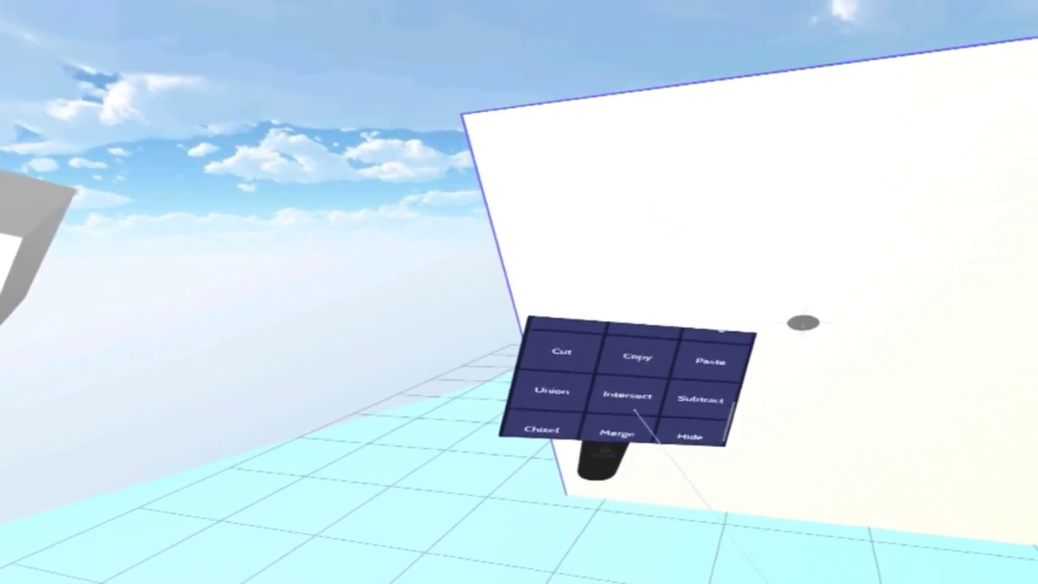
scroll(580, 389, up, 3)
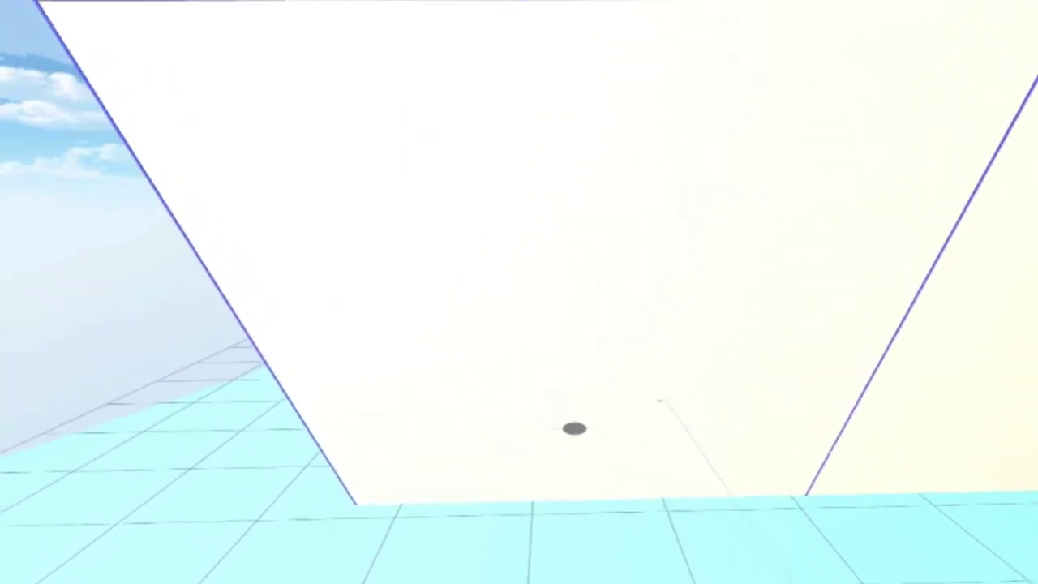
scroll(608, 427, up, 3)
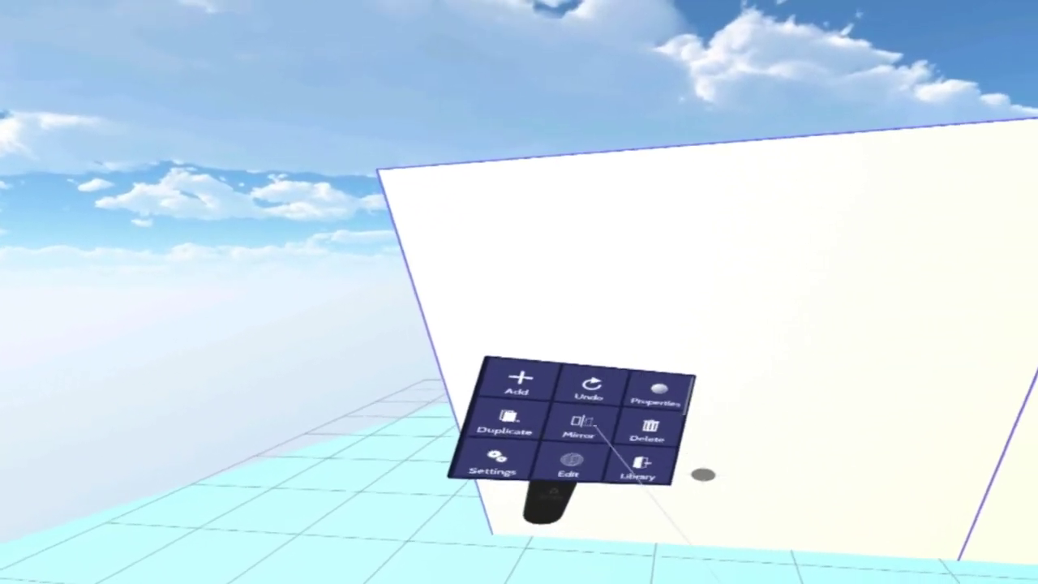
Step: Scale the copied block down from its base so it is clearly lower than the main house block
click(580, 368)
key(Right)
key(Right)
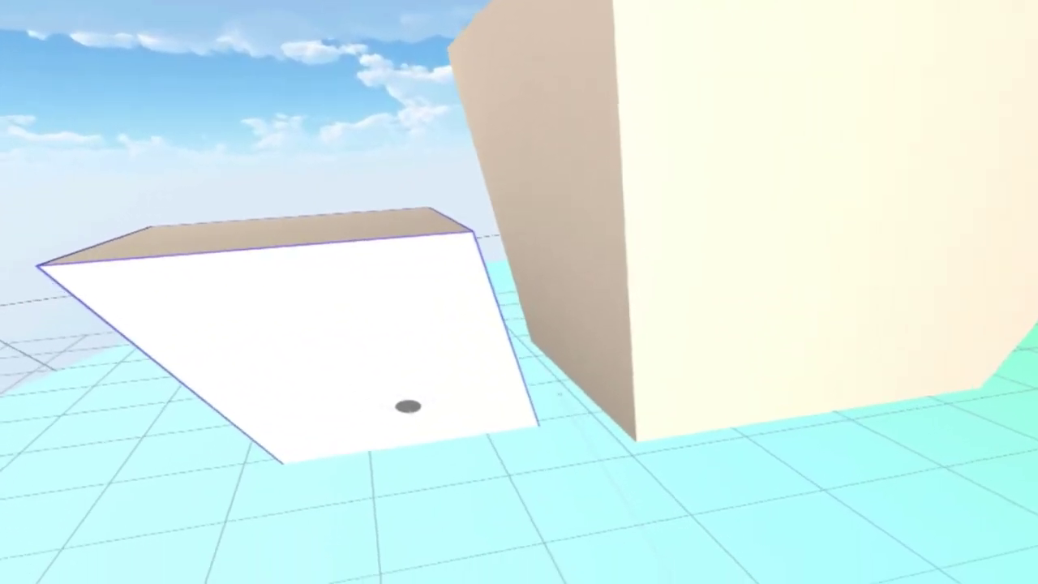
Step: Move the smaller block along the green ground up against the side wall of the main house block
scroll(483, 450, down, 4)
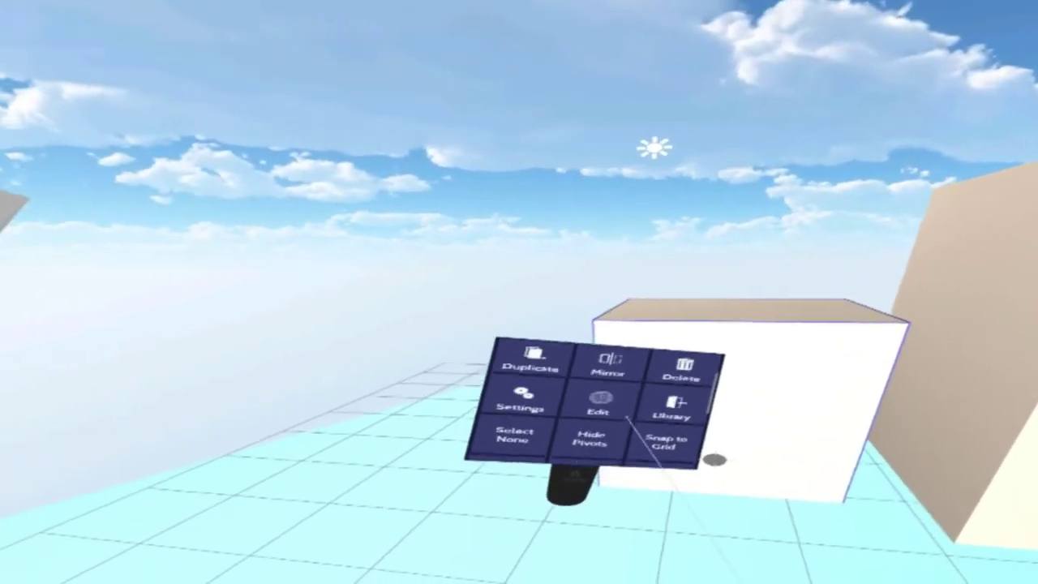
scroll(747, 473, up, 2)
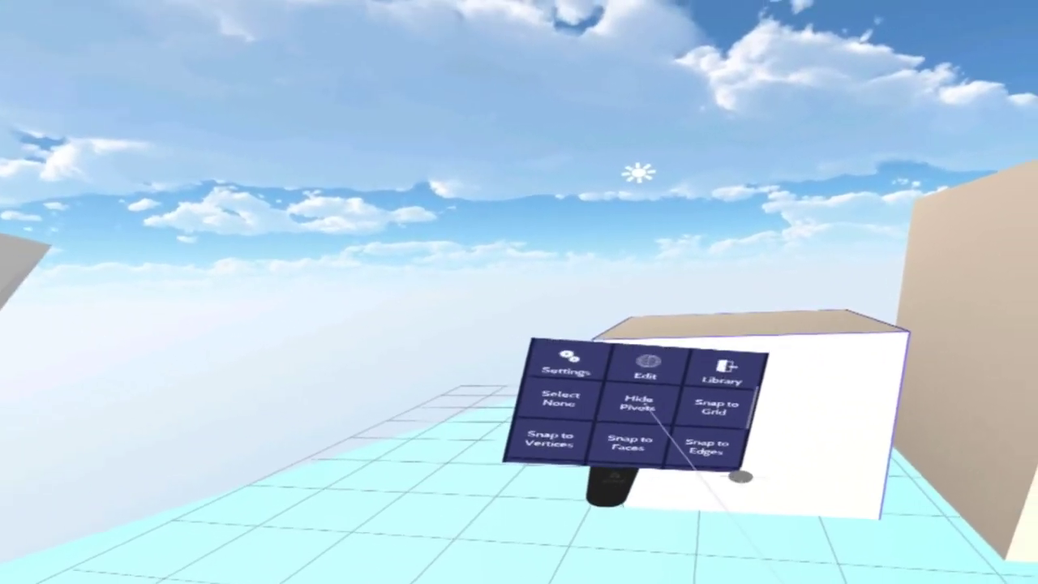
scroll(666, 482, up, 2)
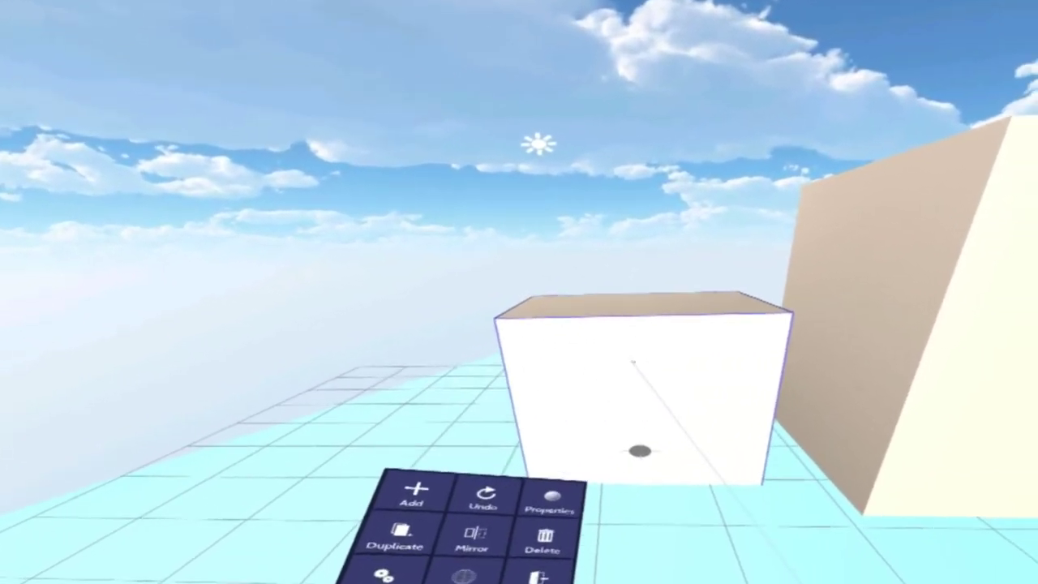
drag(633, 362, 460, 354)
drag(430, 446, 469, 437)
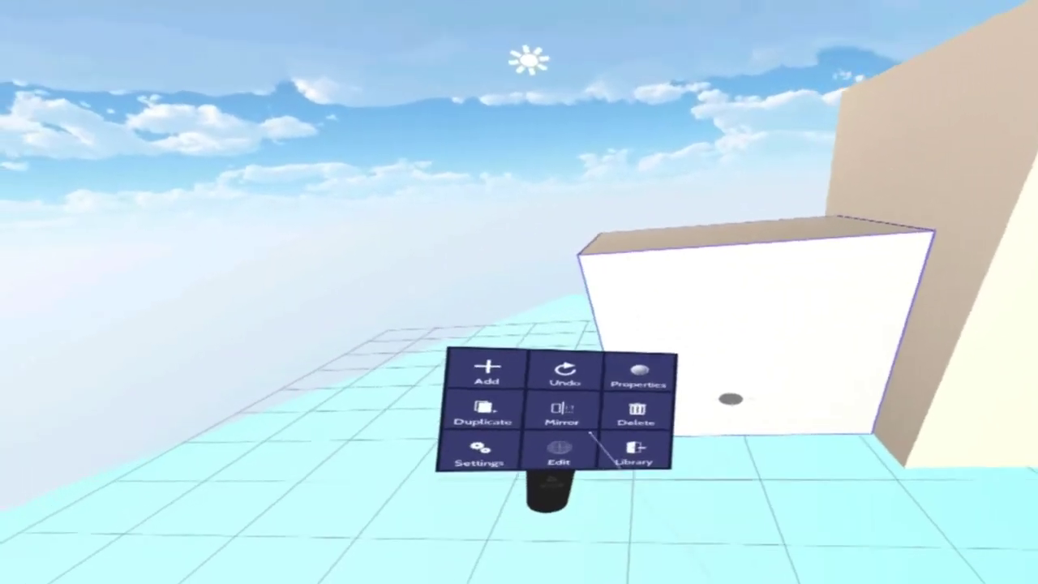
scroll(591, 435, down, 2)
scroll(697, 430, up, 1)
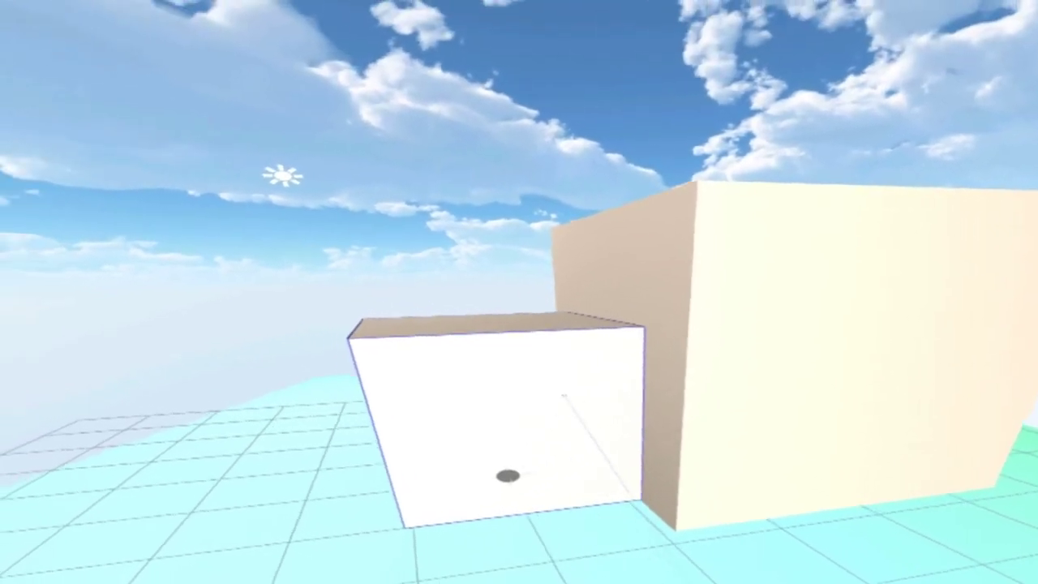
Step: Try pulling the smaller block away from the house and lifting it off the ground, and undo the move
drag(562, 394, 283, 250)
drag(339, 376, 448, 467)
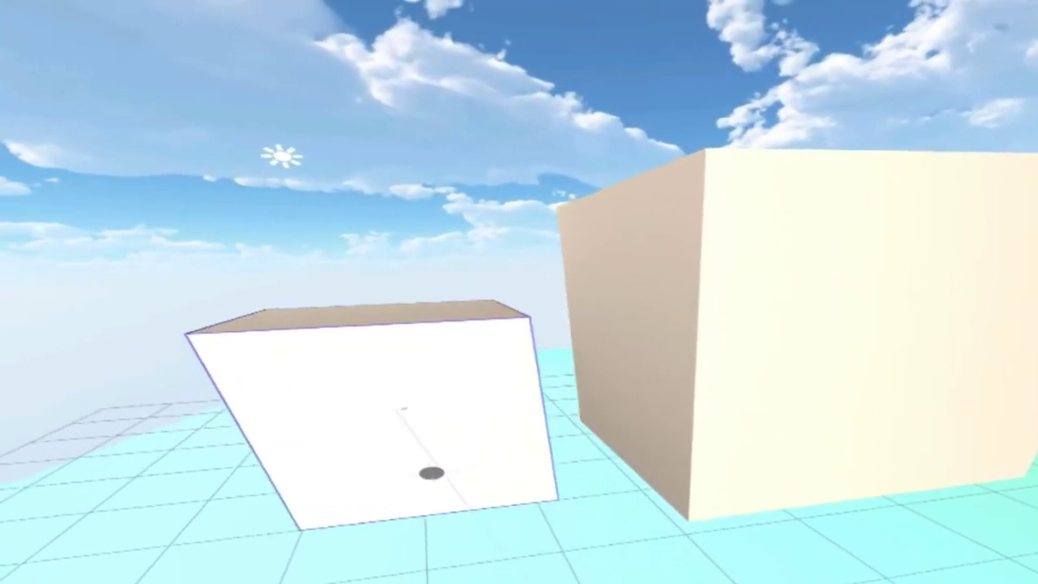
drag(404, 409, 540, 234)
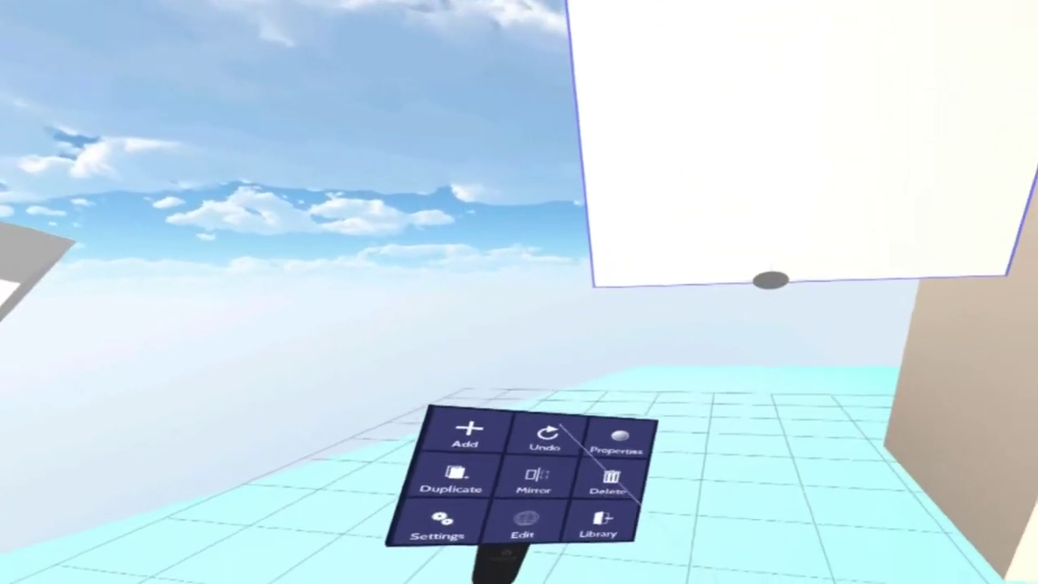
click(545, 438)
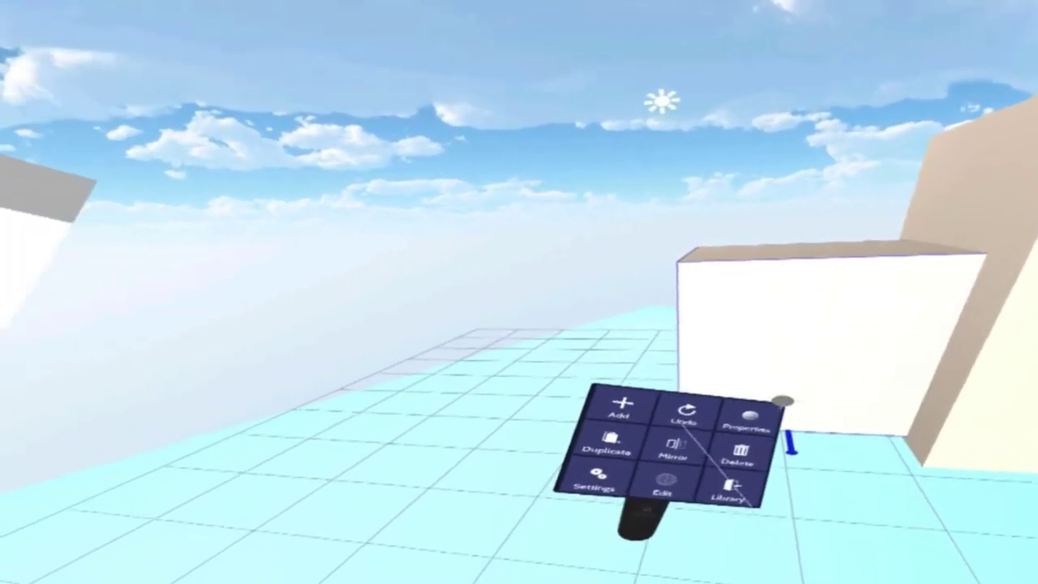
Step: Scale the smaller block in height only, with the X and Z axes locked
mouse_move(693, 435)
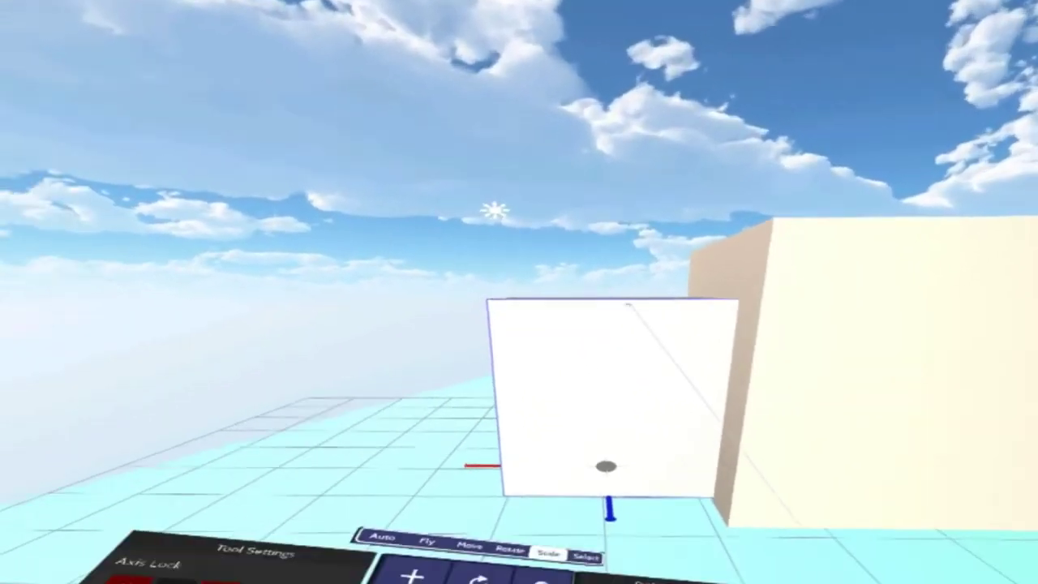
key(Left)
key(Left)
key(Left)
key(Right)
key(Right)
key(Right)
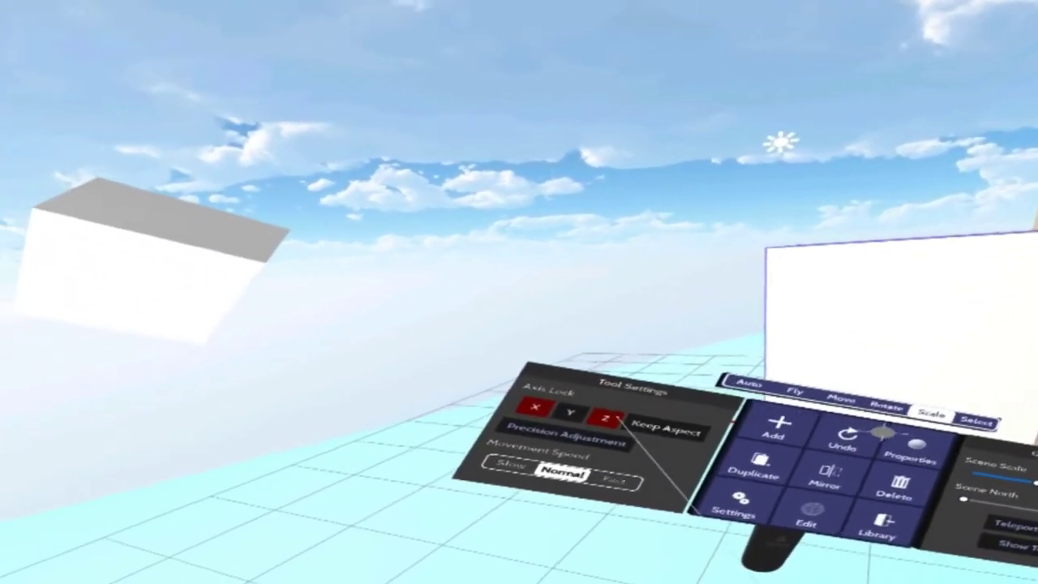
Step: Unlock the X and Z axes for scaling and return to the Auto tool
click(610, 417)
click(535, 407)
key(Left)
key(Left)
key(Left)
key(Left)
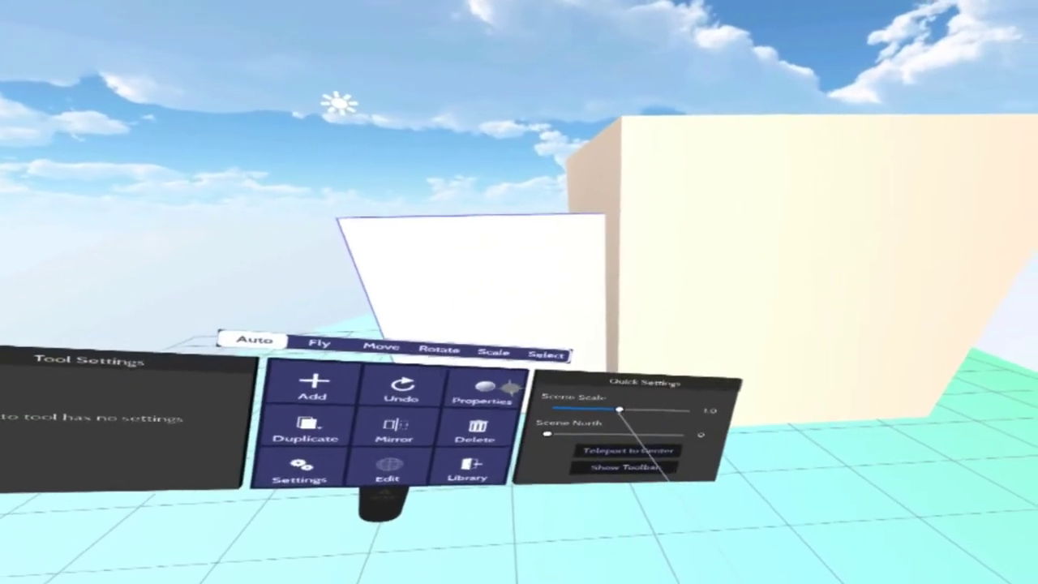
Step: Adjust the scene scale slightly and open the smaller block in mesh editing
drag(619, 411, 613, 408)
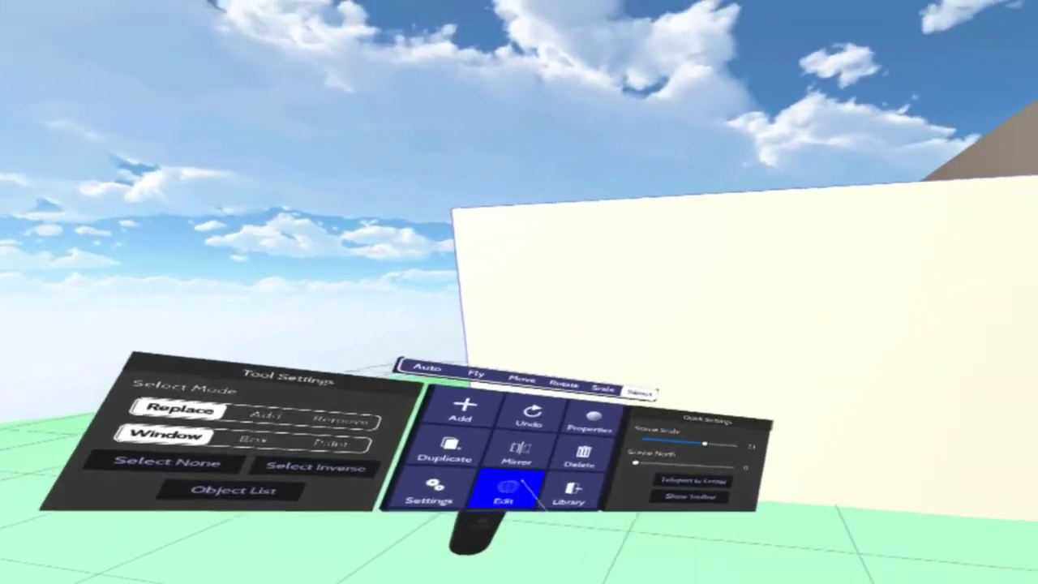
click(633, 357)
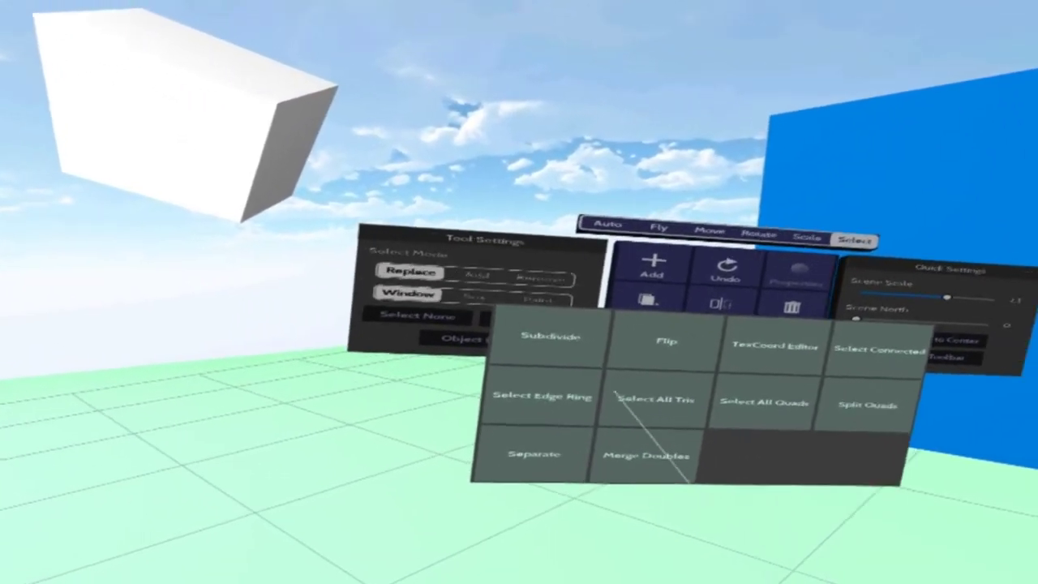
Step: Subdivide the smaller block's wall face three times and move its inner faces, leaving a border around them
click(617, 396)
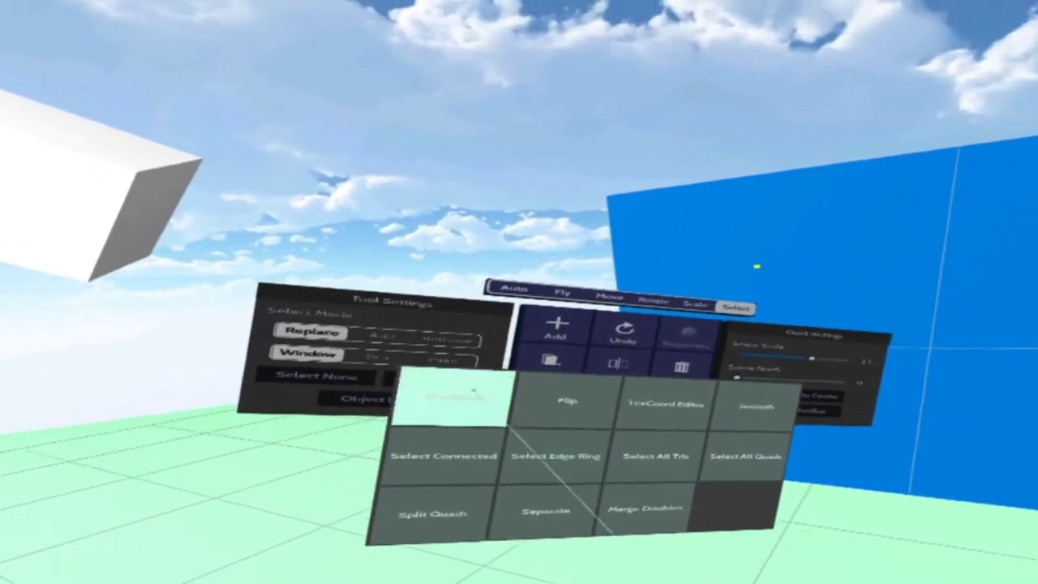
click(475, 391)
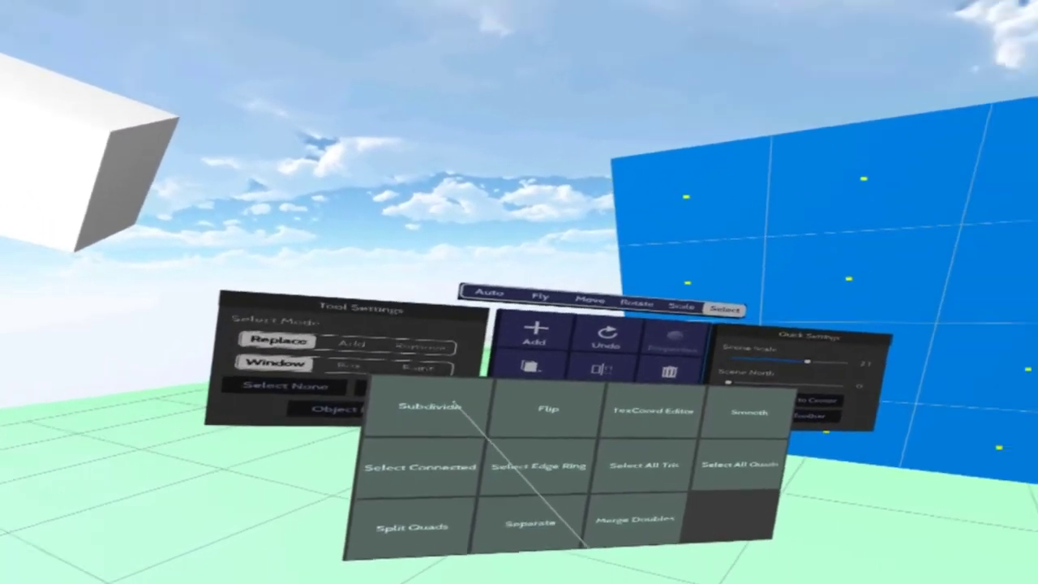
click(456, 406)
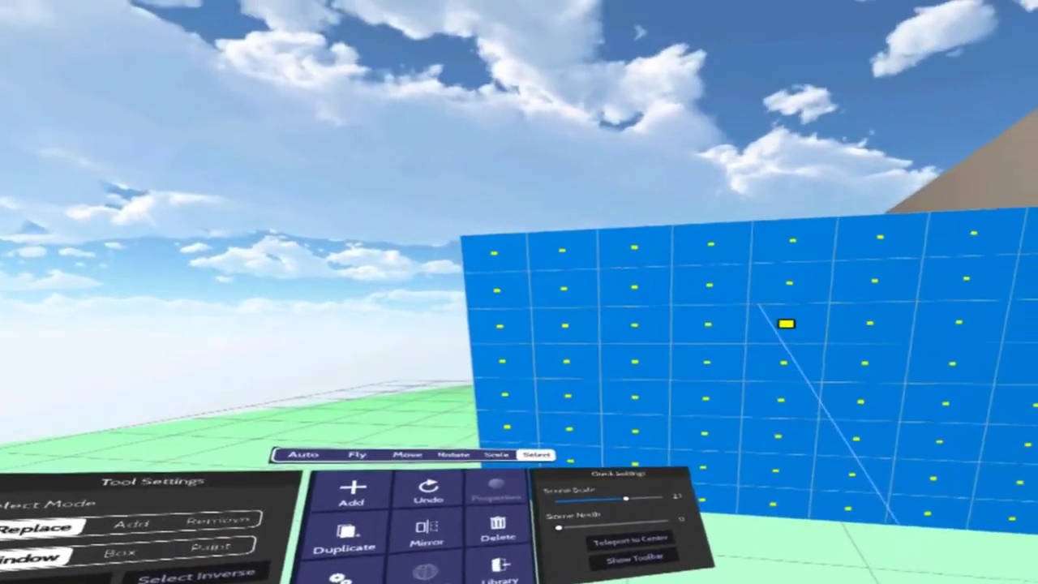
click(786, 324)
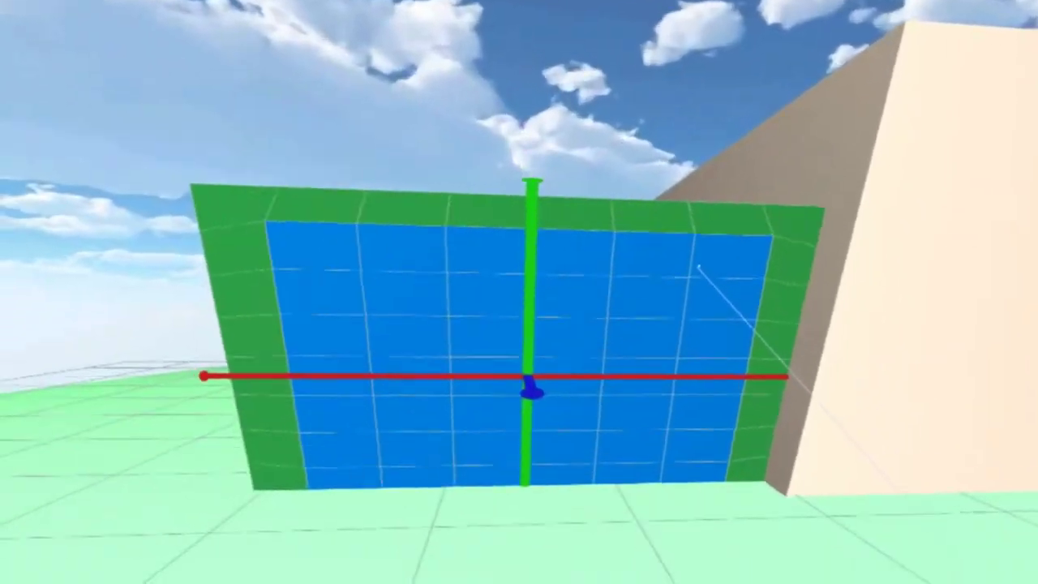
drag(697, 267, 885, 223)
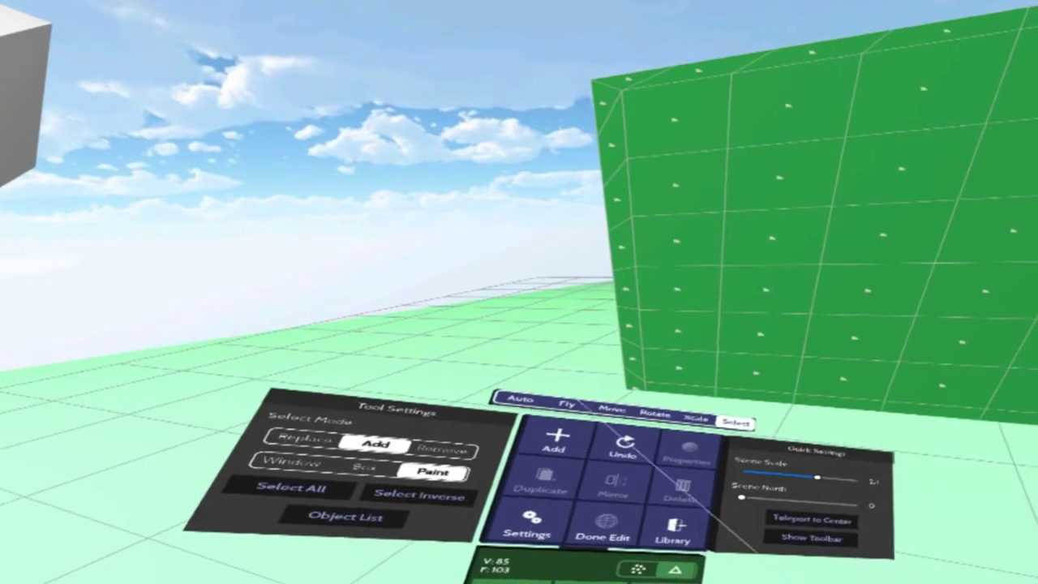
Step: Adjust the wall's lower corner vertices beneath the ground and reselect the inner faces inside the border
click(510, 406)
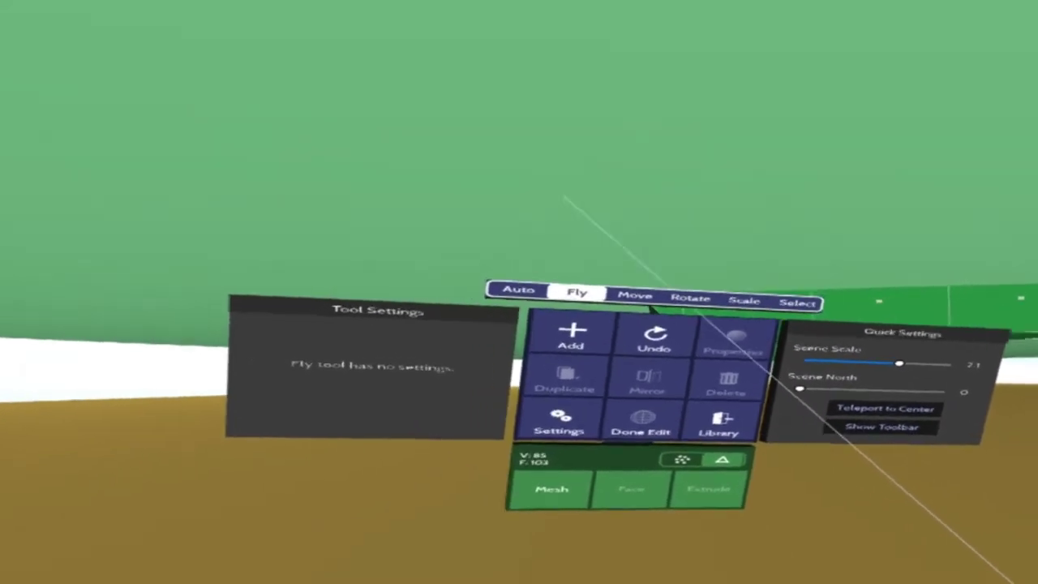
click(426, 327)
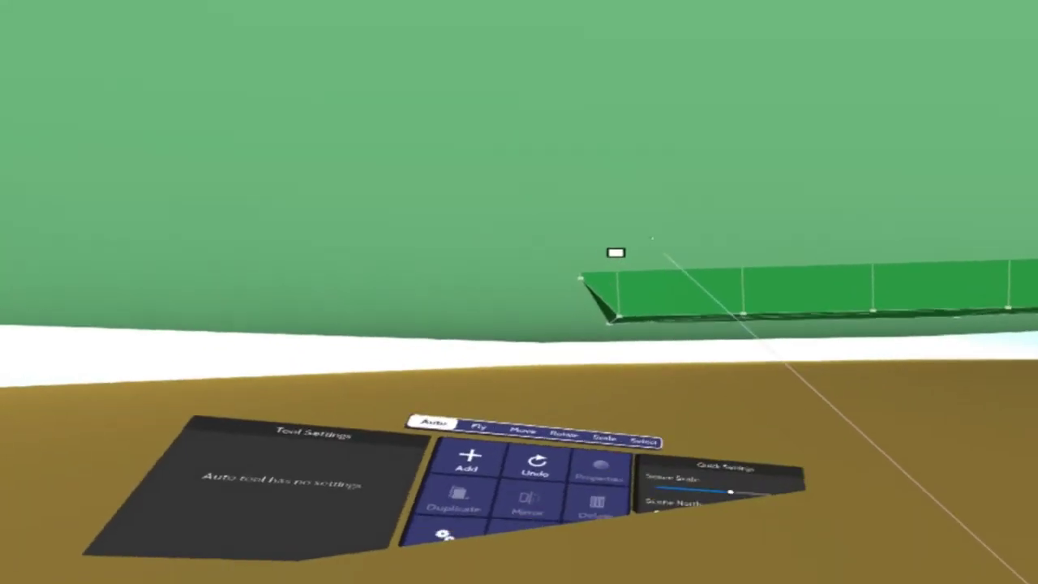
click(652, 334)
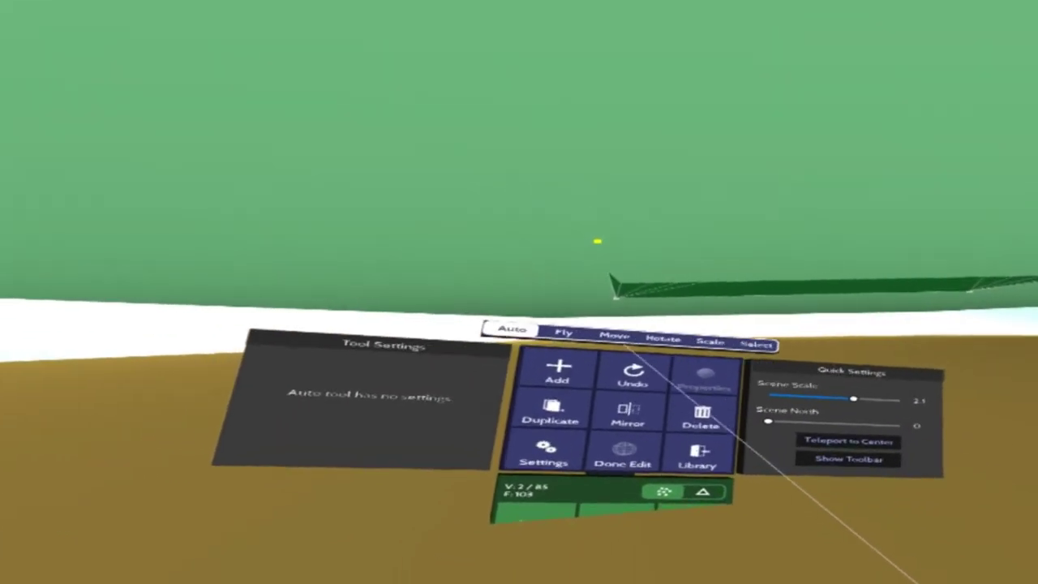
click(550, 331)
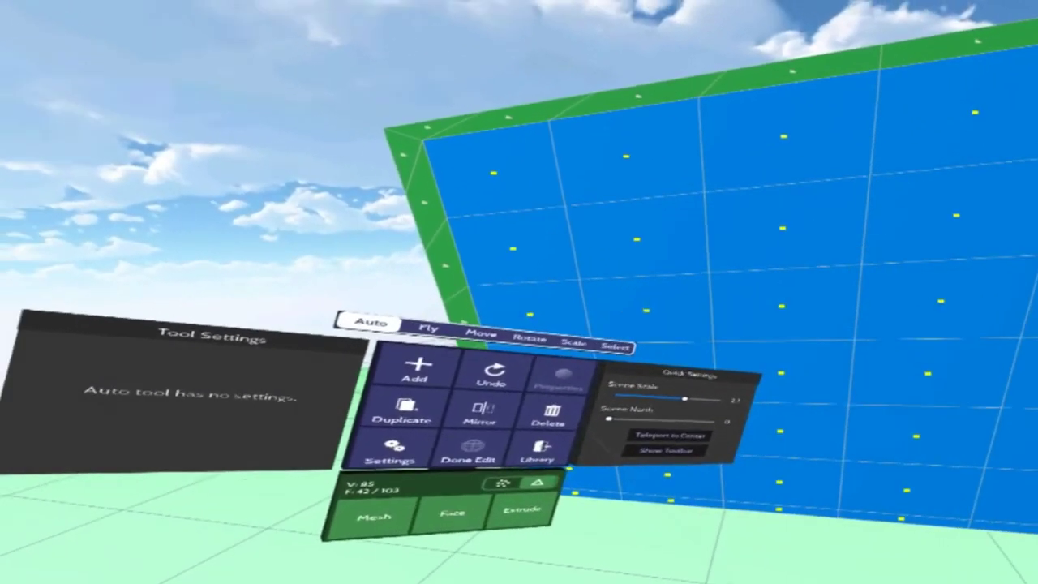
click(581, 323)
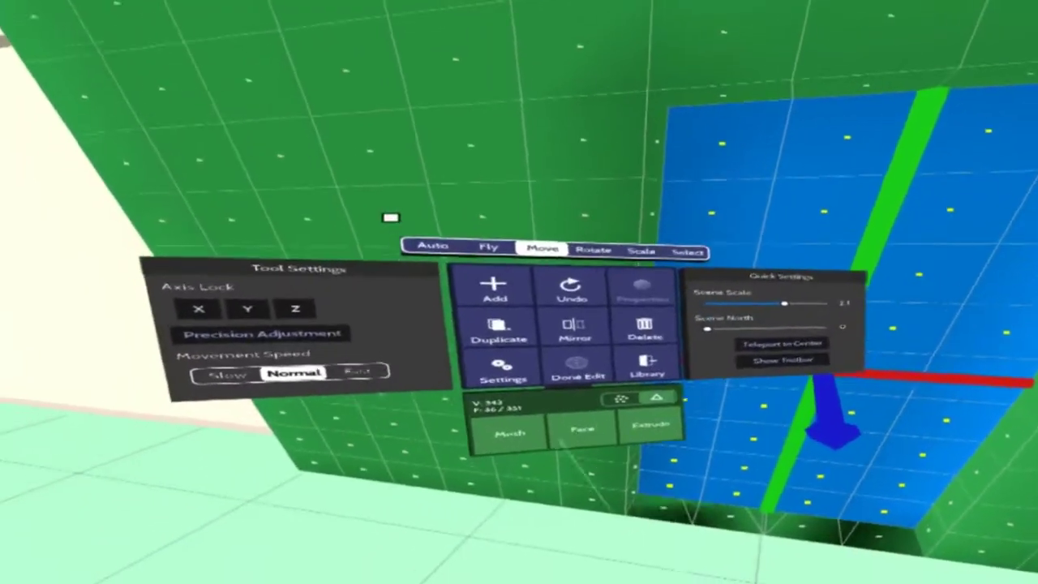
Step: Separate the selected doorway faces from the house and set the door's diffuse colour to brown
click(587, 429)
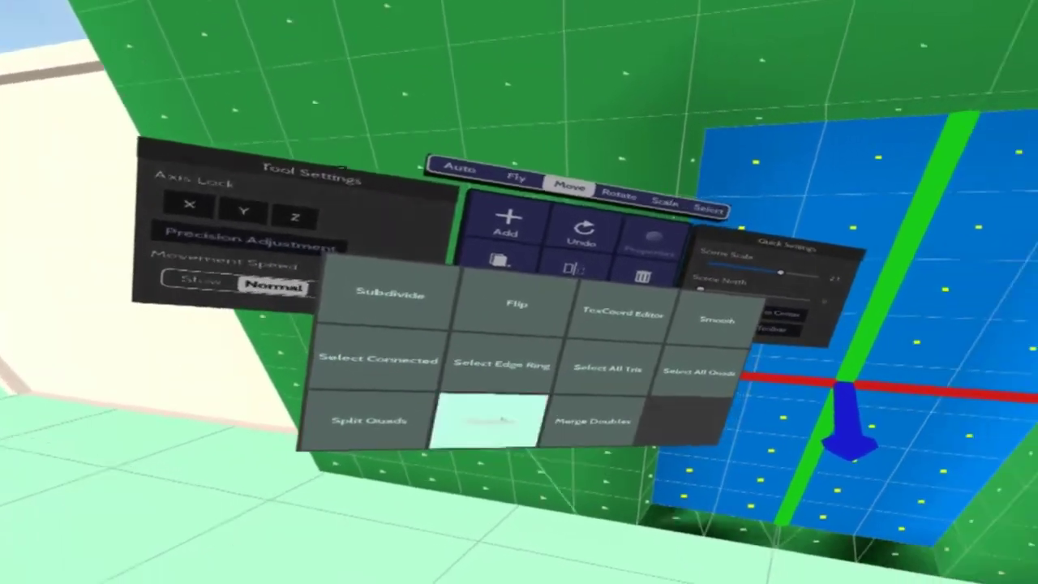
click(503, 420)
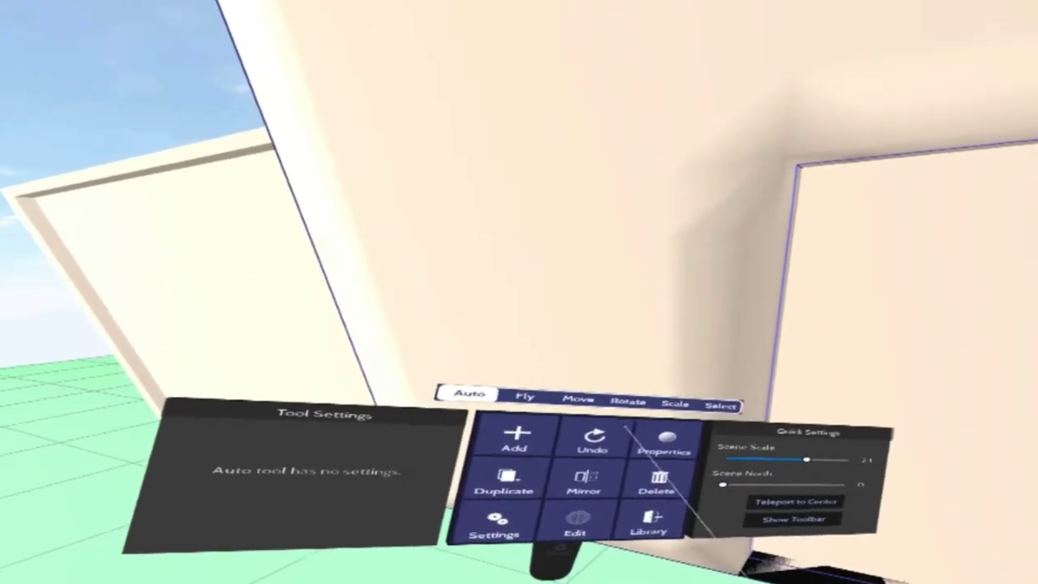
click(637, 434)
click(545, 437)
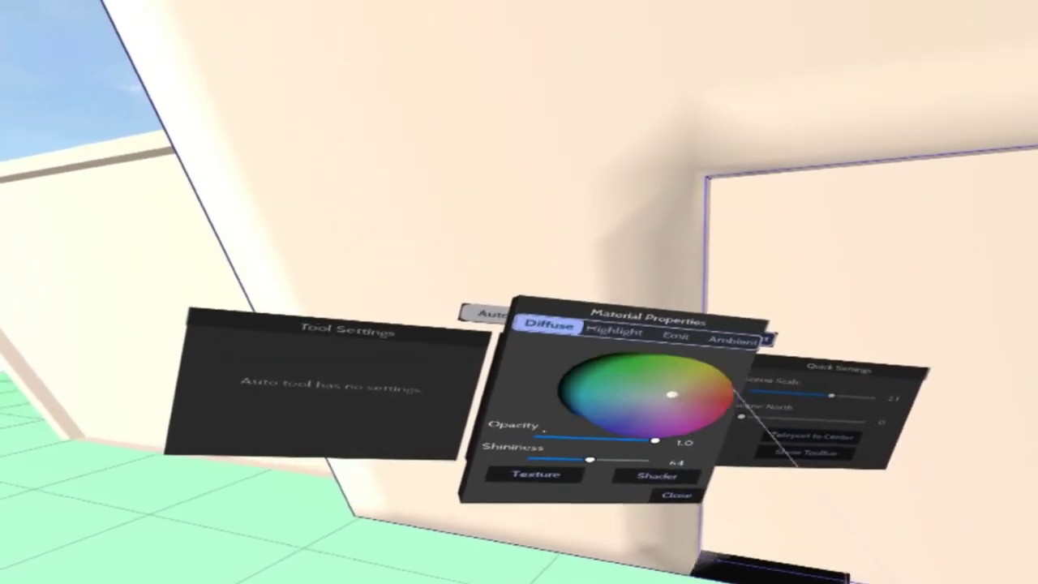
click(640, 399)
drag(639, 399, 592, 399)
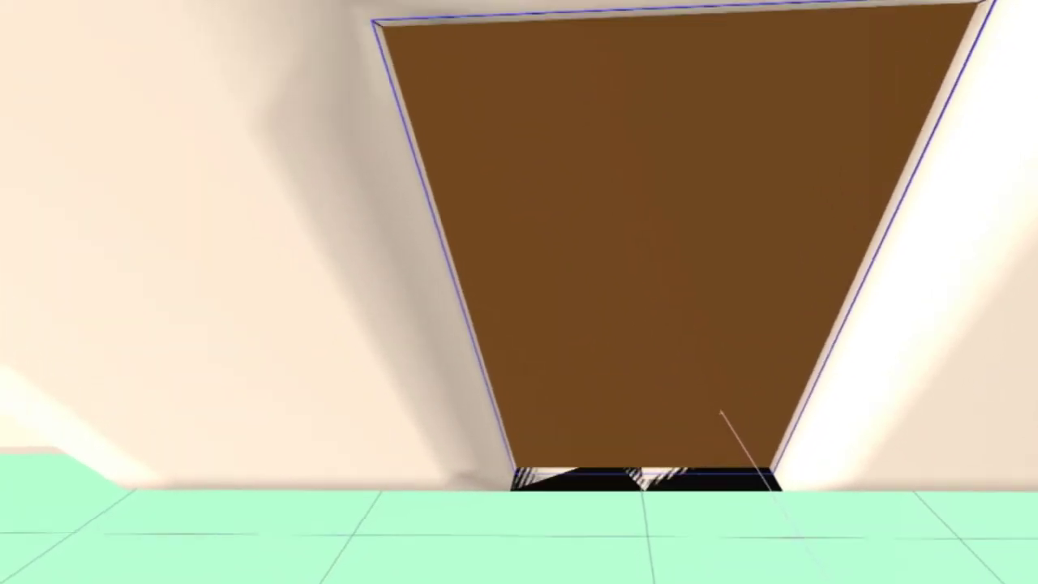
key(Escape)
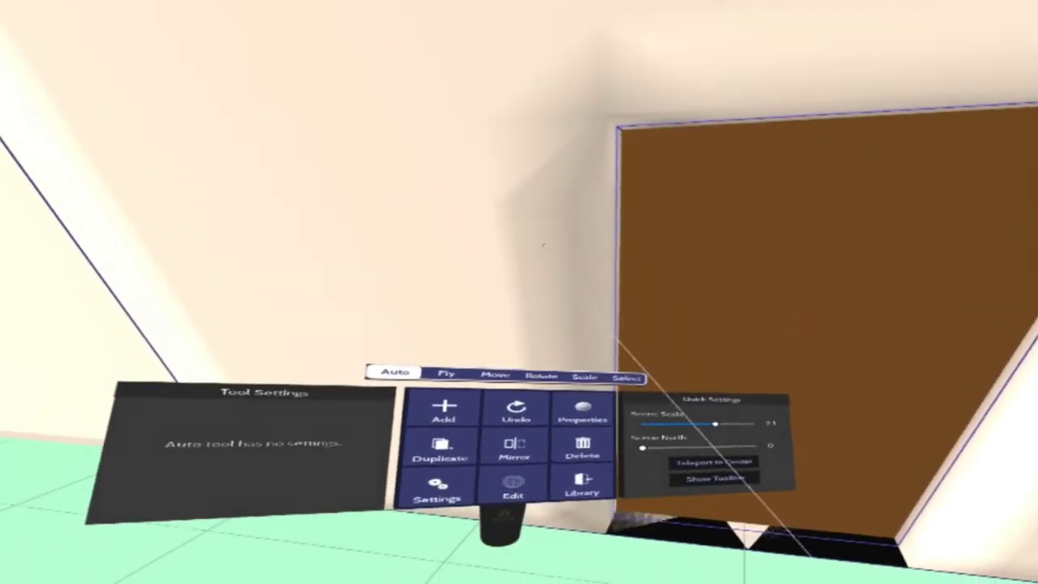
Step: Open the brown door in mesh editing, select all its faces and extrude them along the Z axis
click(514, 485)
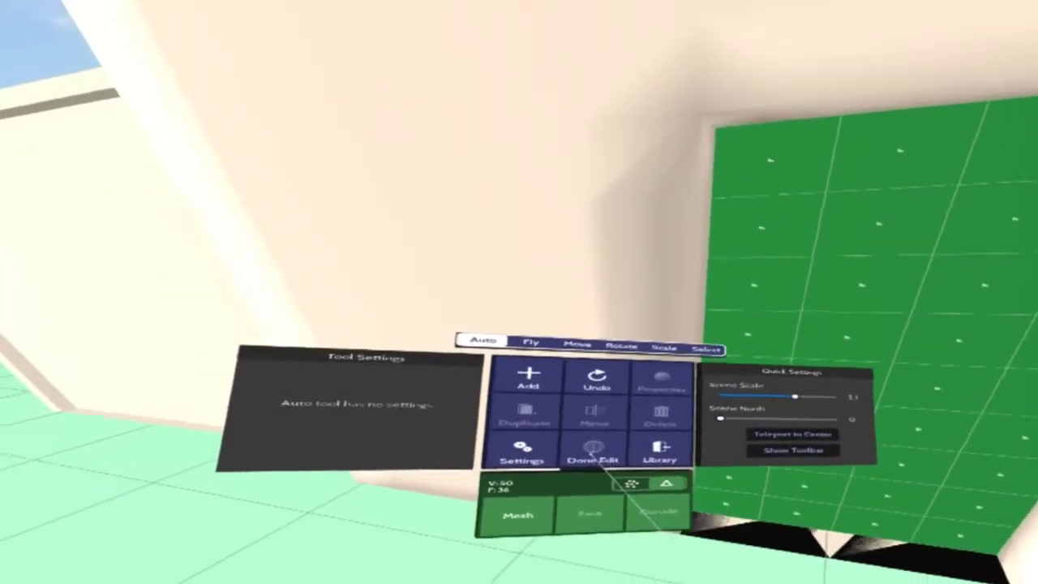
scroll(640, 399, down, 2)
scroll(616, 381, down, 3)
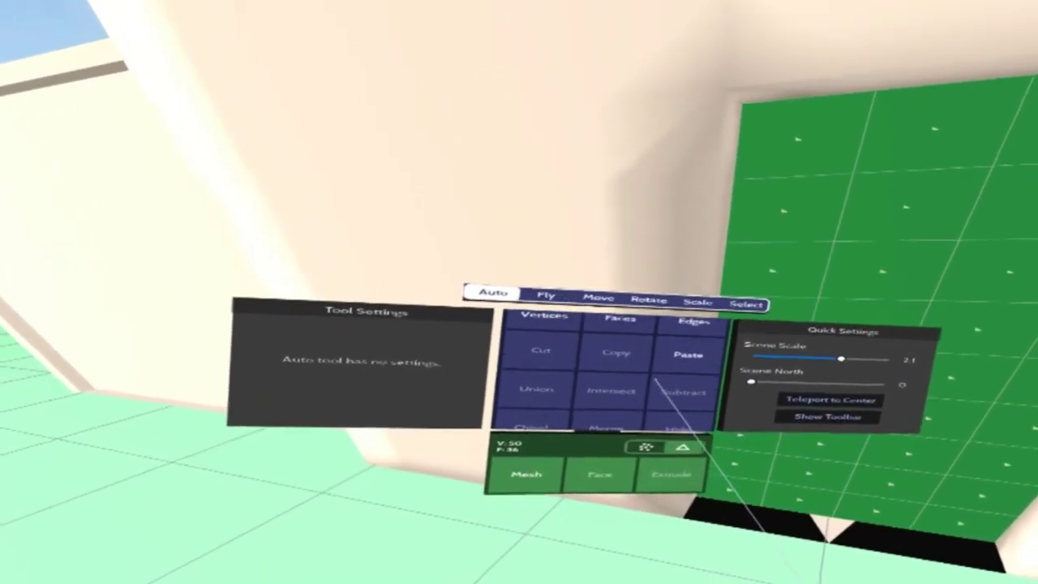
scroll(616, 381, up, 4)
scroll(661, 351, up, 2)
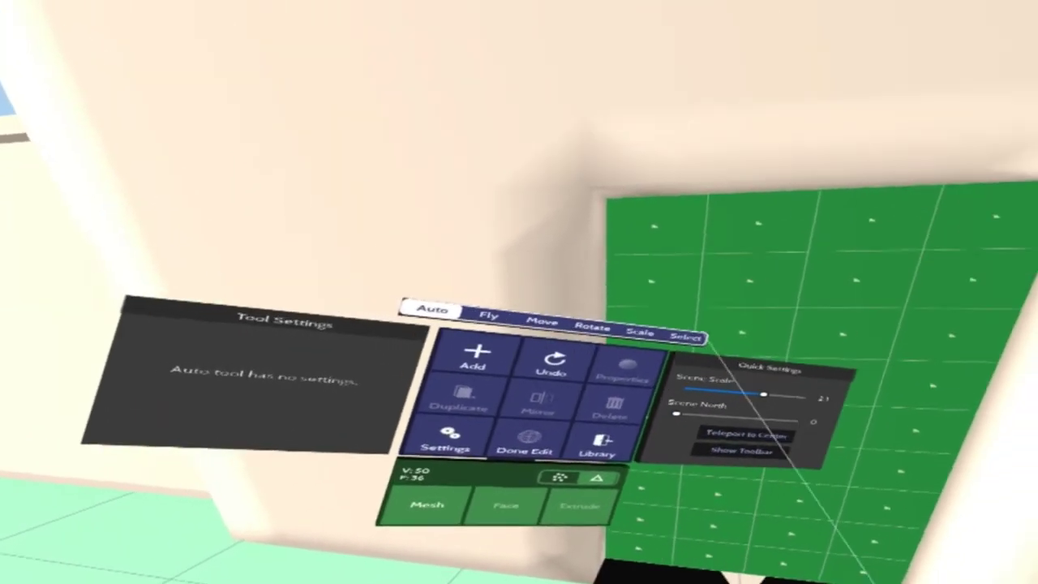
click(724, 327)
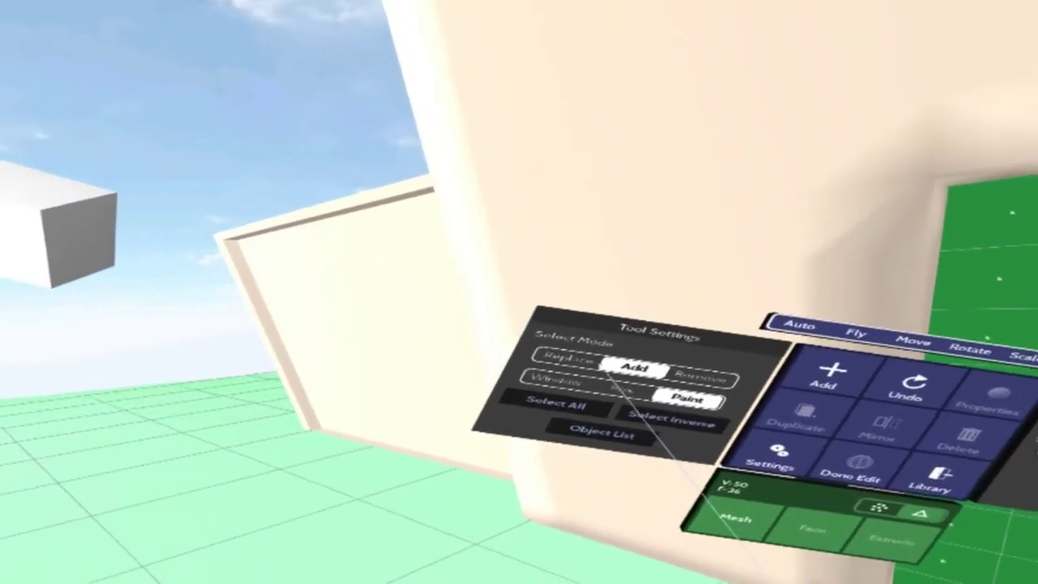
click(579, 403)
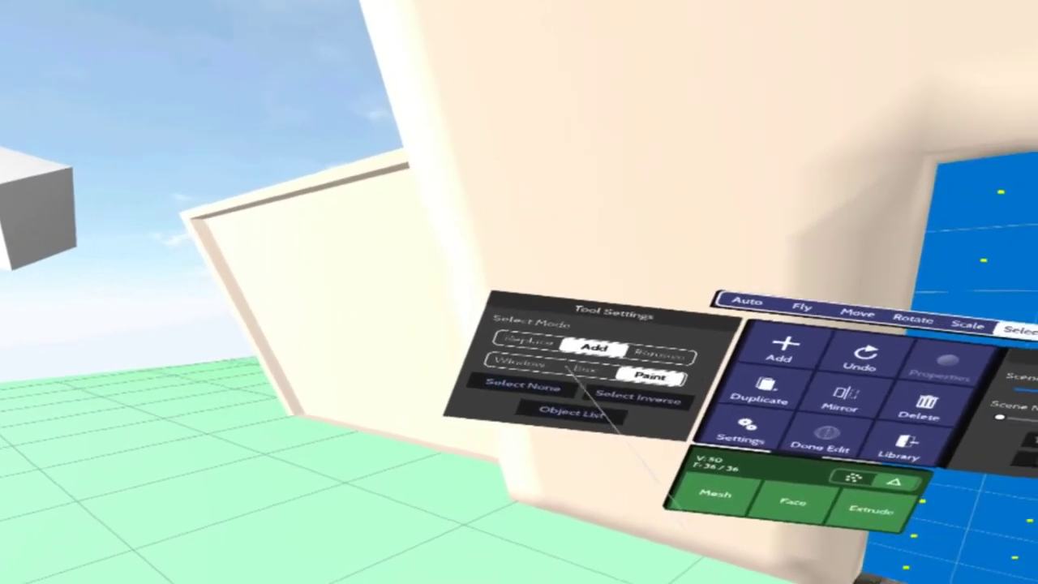
click(651, 447)
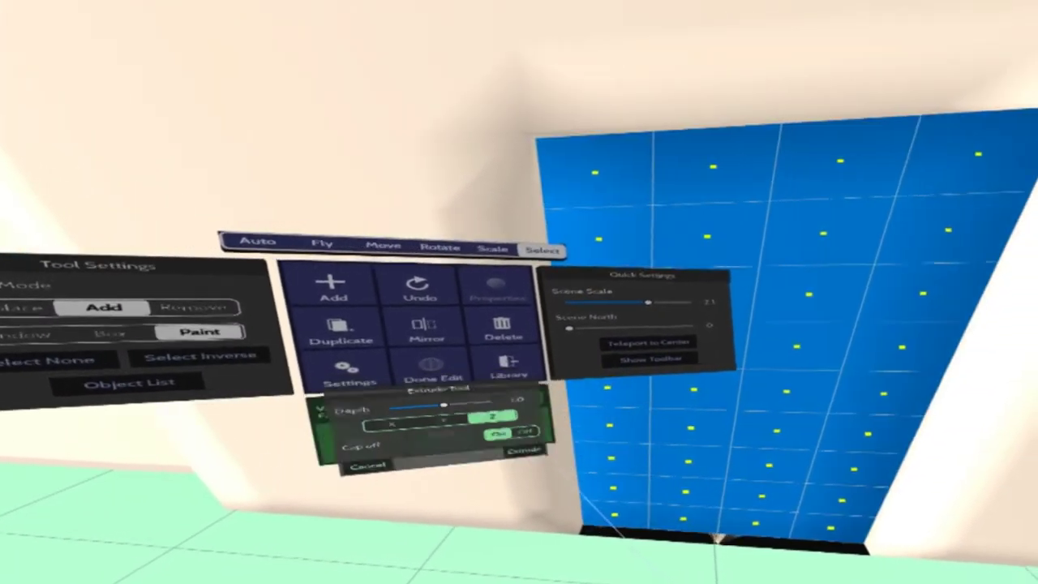
click(621, 446)
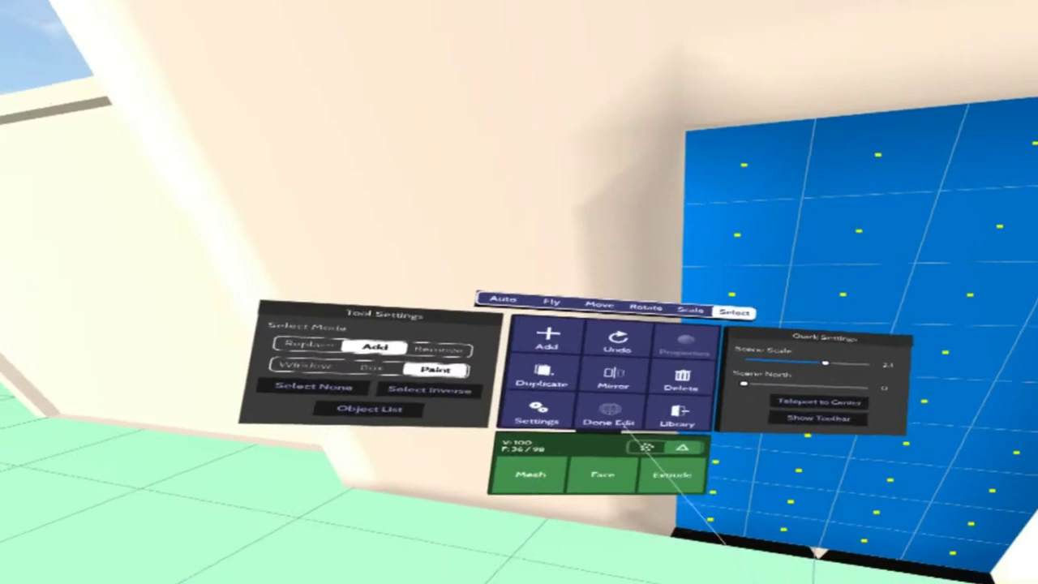
click(634, 511)
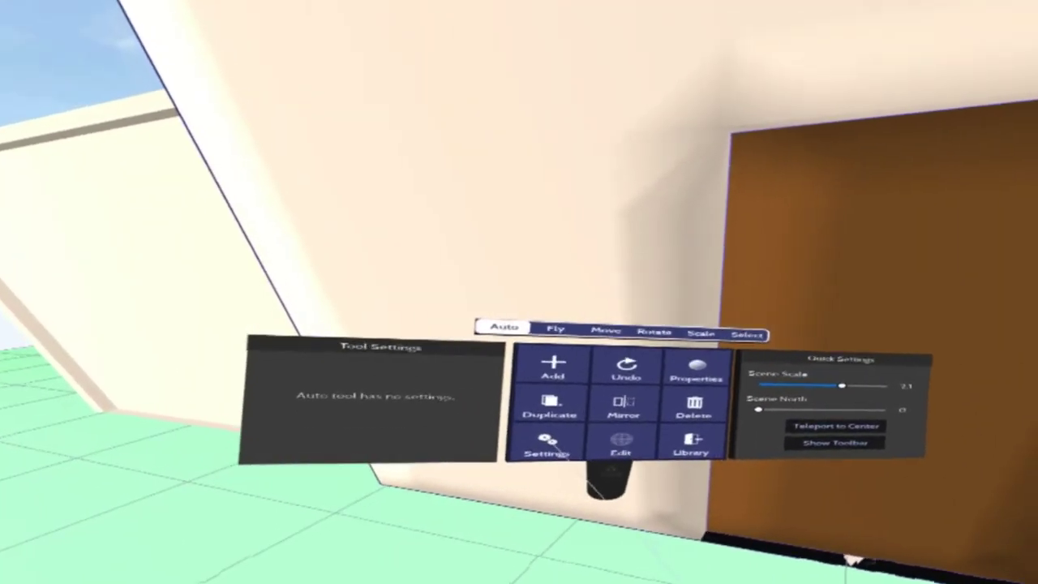
Step: Apply flat shading to the door mesh with a minimum angle of 45
click(621, 438)
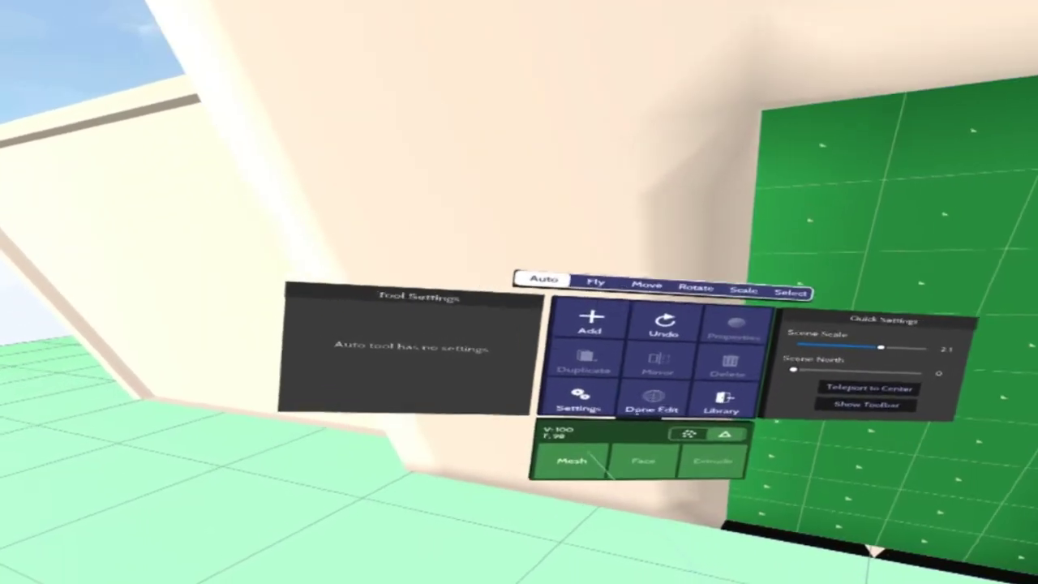
click(575, 462)
click(584, 403)
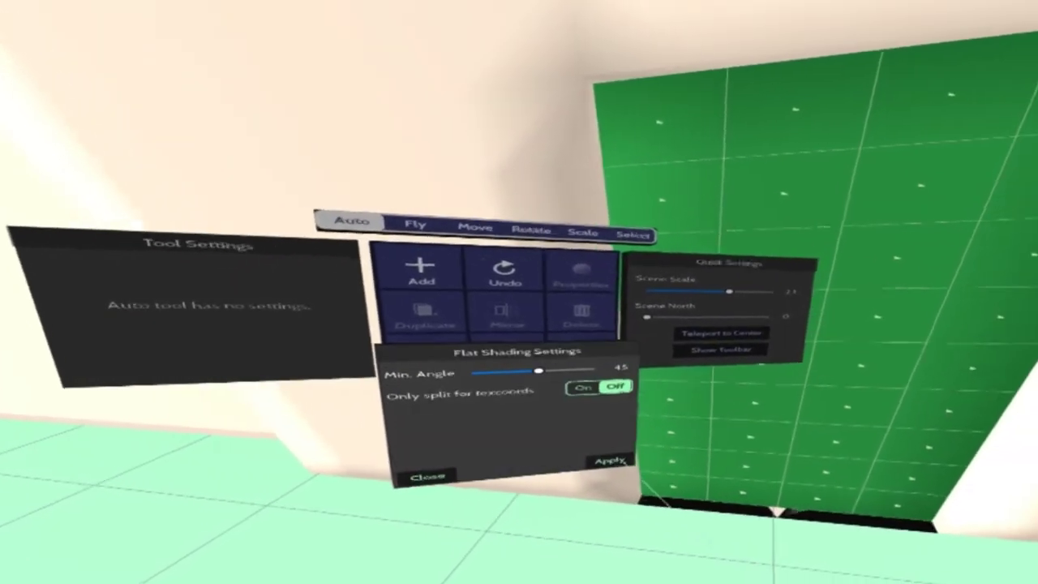
click(603, 458)
click(571, 456)
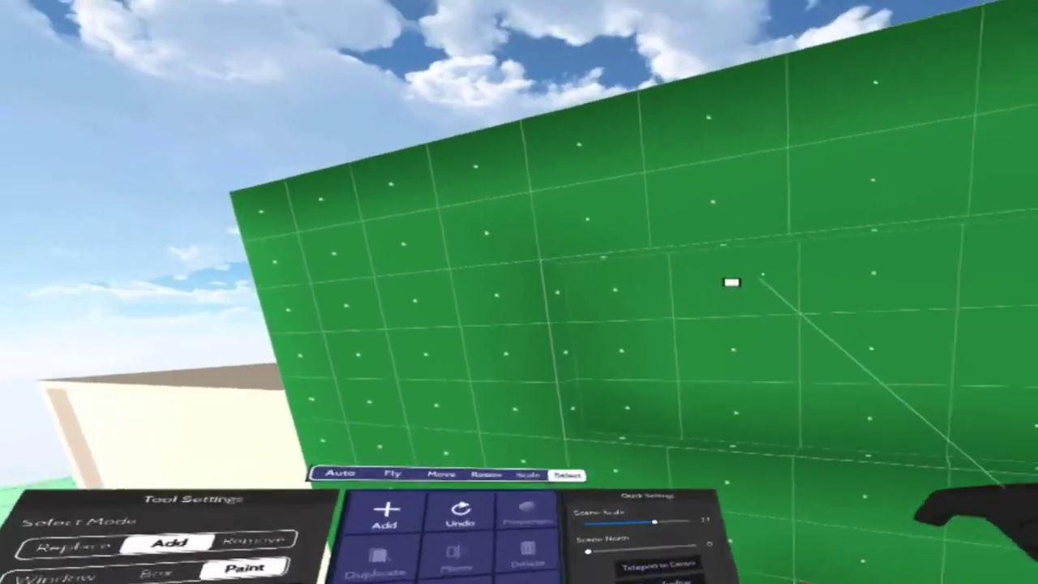
Step: Paint-select the recessed window faces above the door, separate them and colour the window pane light blue
mouse_move(615, 290)
mouse_down()
mouse_move(528, 324)
mouse_move(660, 313)
mouse_move(692, 344)
mouse_up()
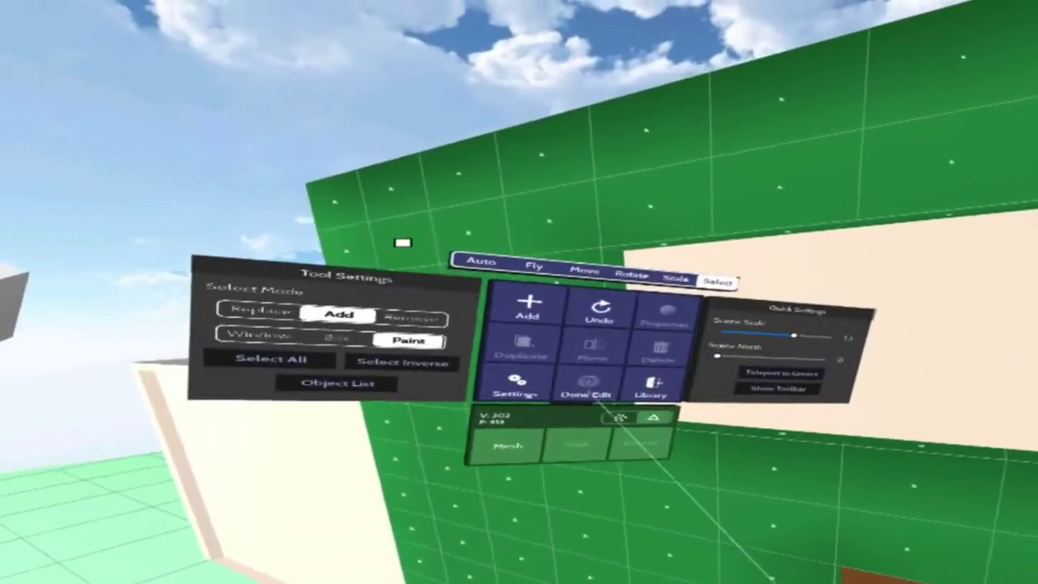
click(591, 393)
click(621, 415)
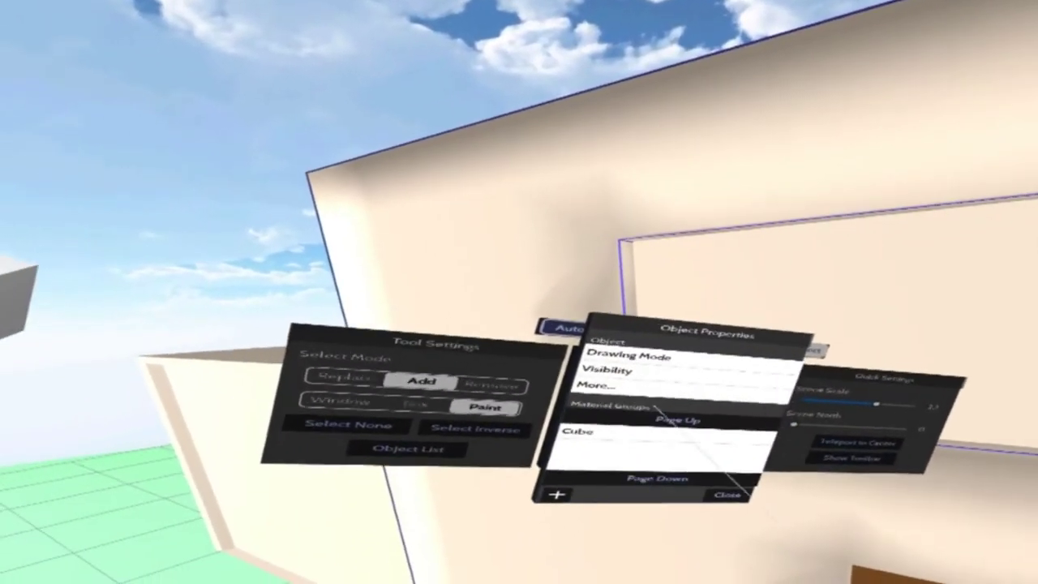
drag(669, 417, 541, 432)
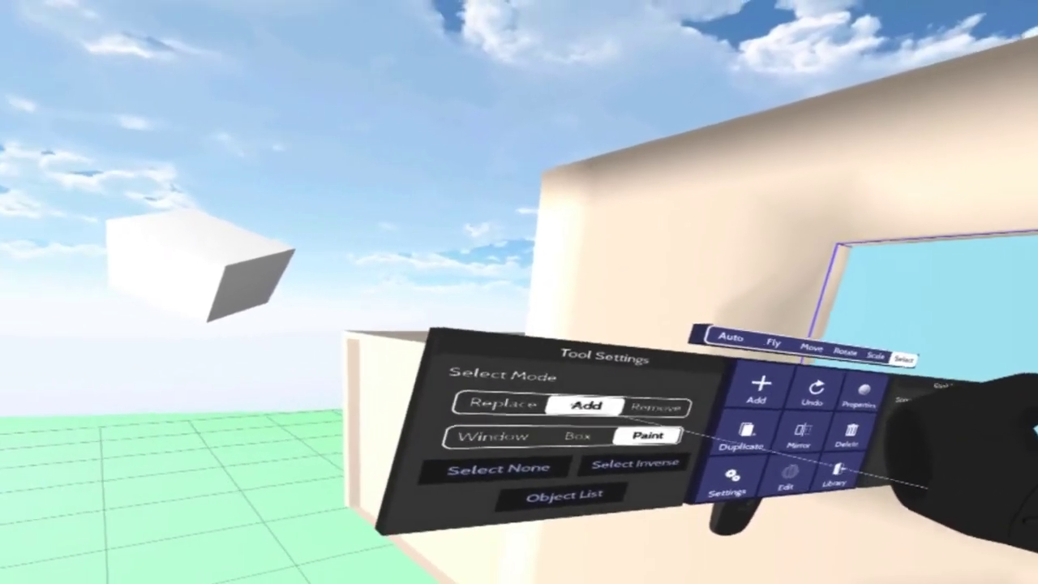
Step: Return to the Auto tool, look along the window pane and select the house walls
click(678, 346)
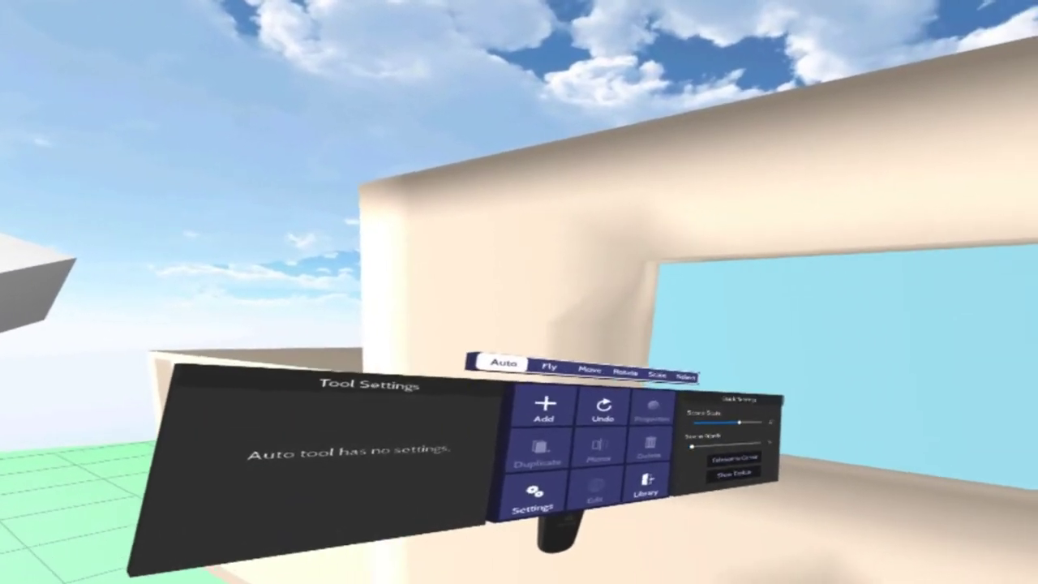
click(852, 365)
click(700, 379)
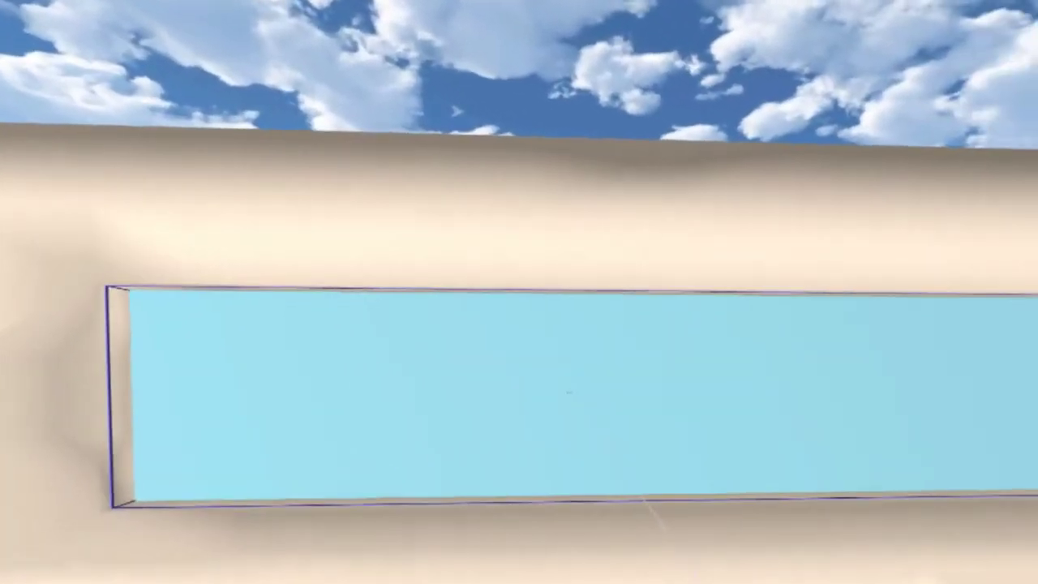
key(Right)
key(Right)
key(Right)
key(Right)
key(Right)
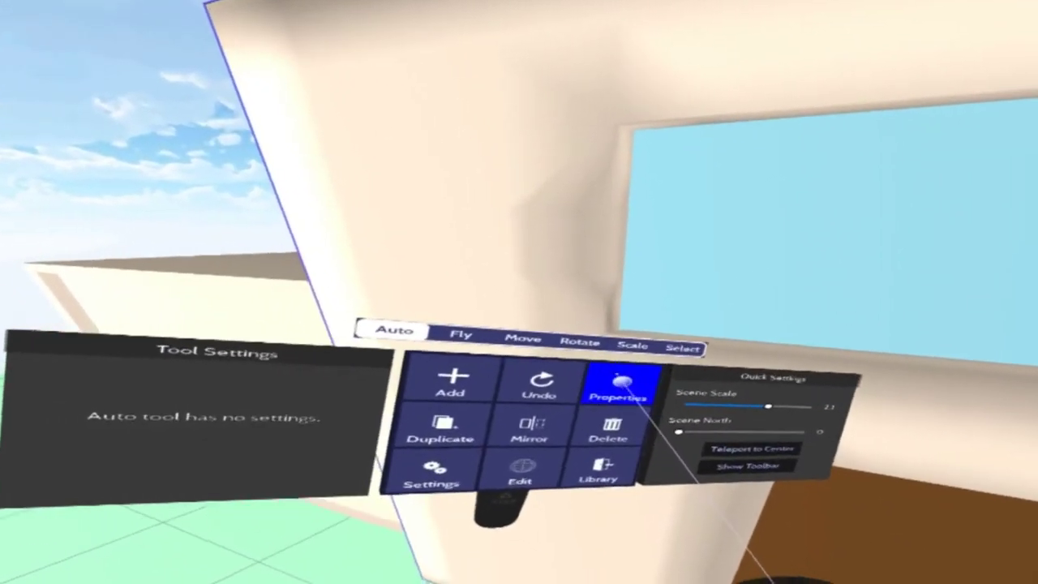
Step: View the diffuse colour settings of the house walls' Cube material
click(621, 390)
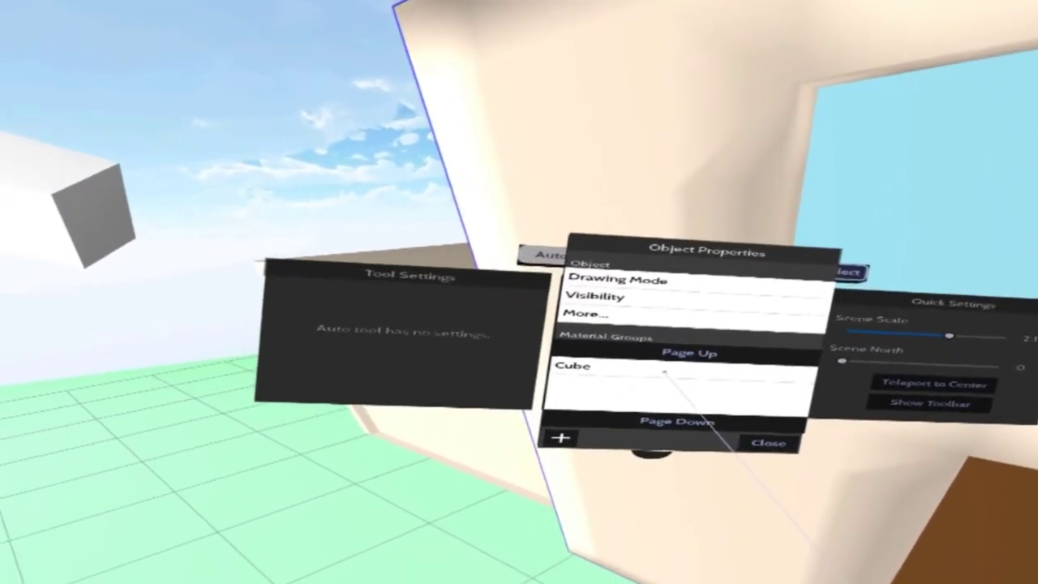
click(655, 369)
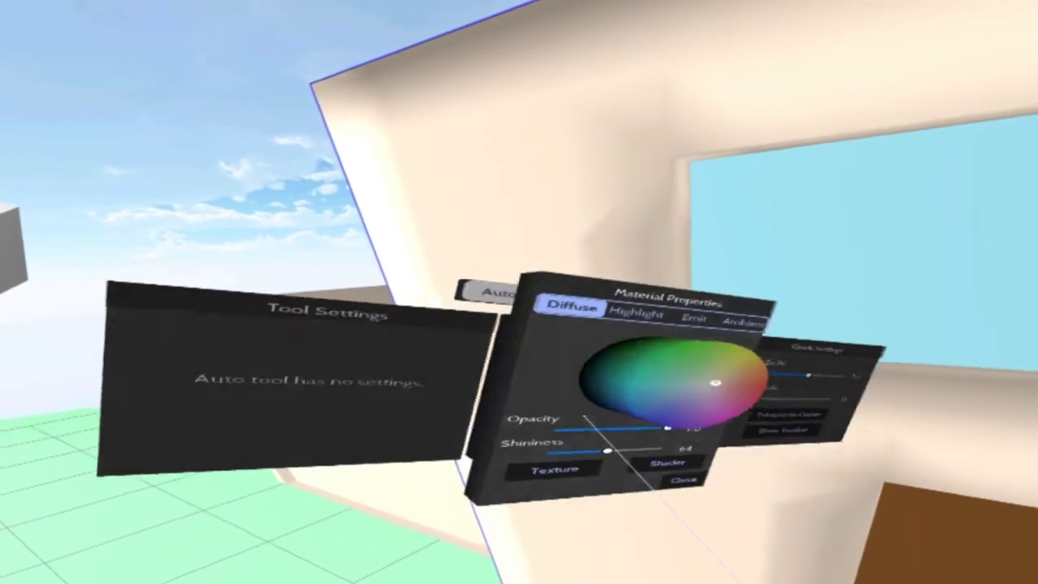
key(Escape)
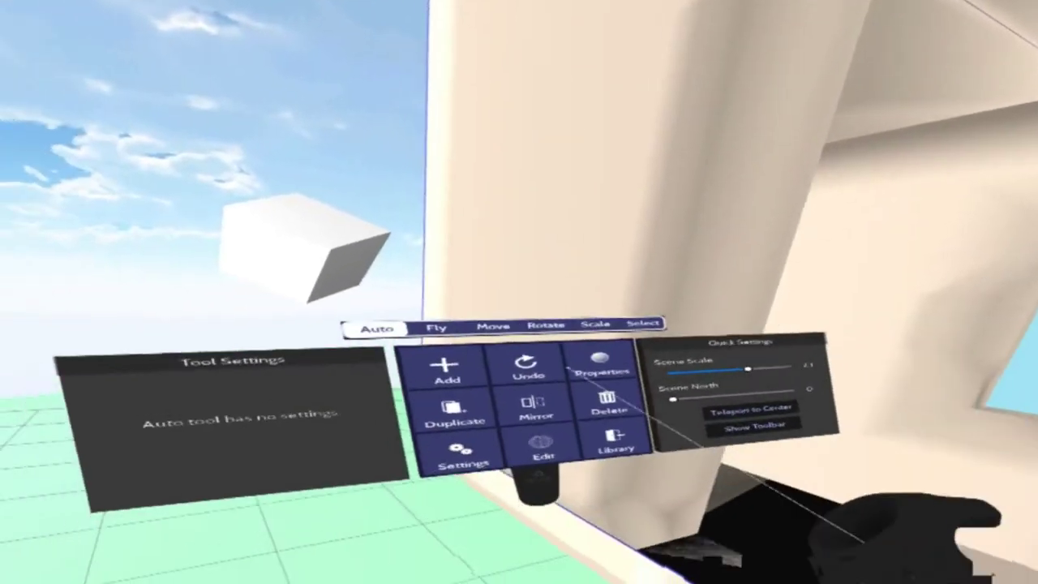
Step: Edit the selected wall mesh, select and delete all of its faces, and add a cube inside the emptied mesh
click(541, 446)
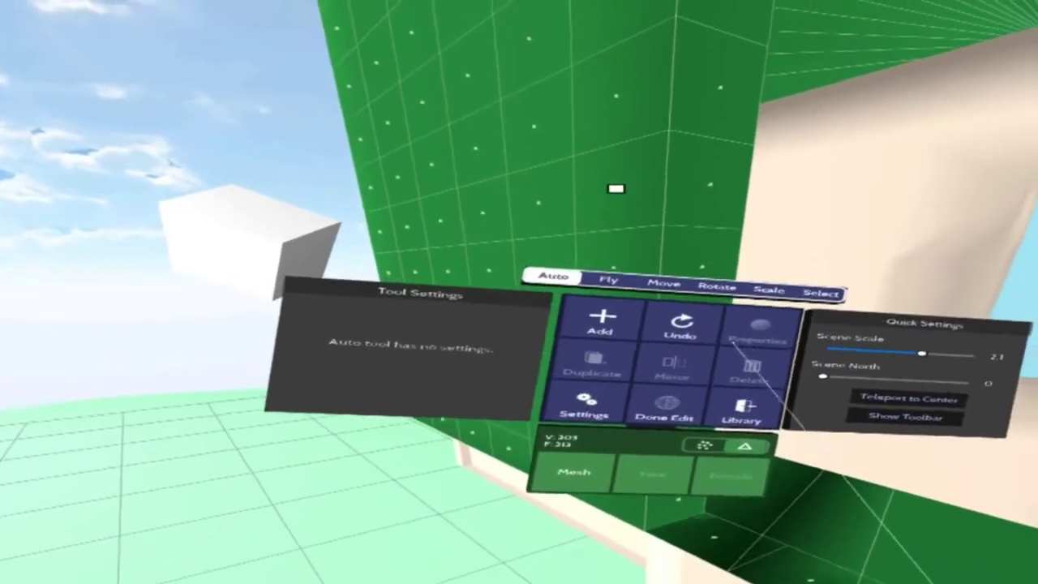
scroll(614, 391, down, 2)
scroll(624, 378, up, 2)
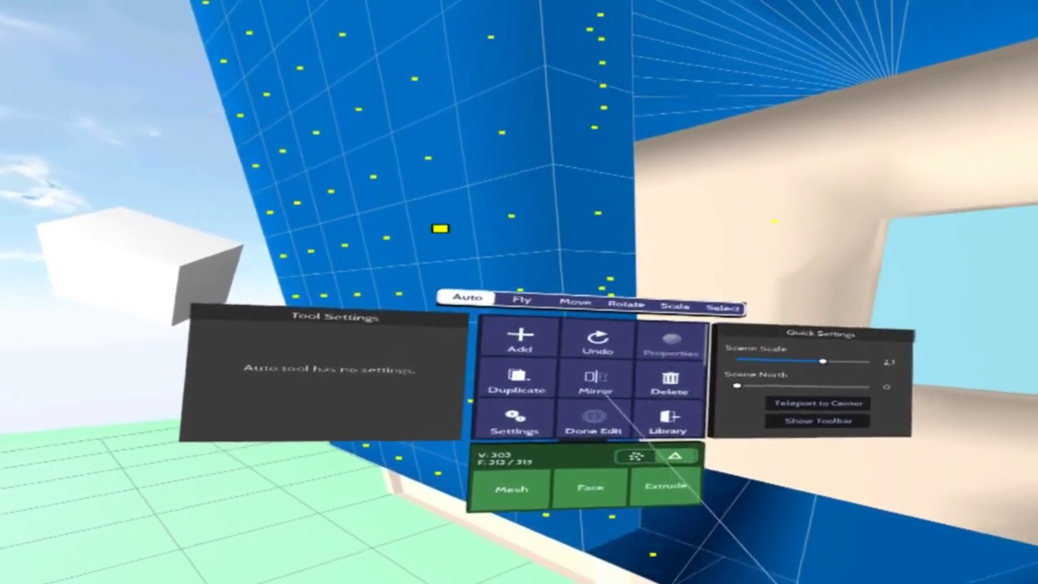
click(663, 388)
click(549, 370)
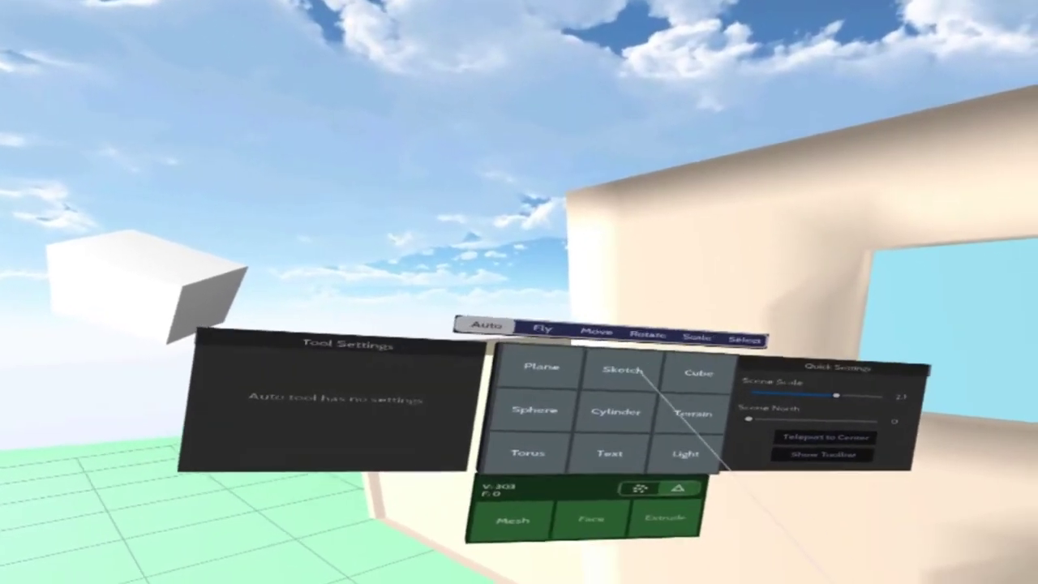
click(653, 396)
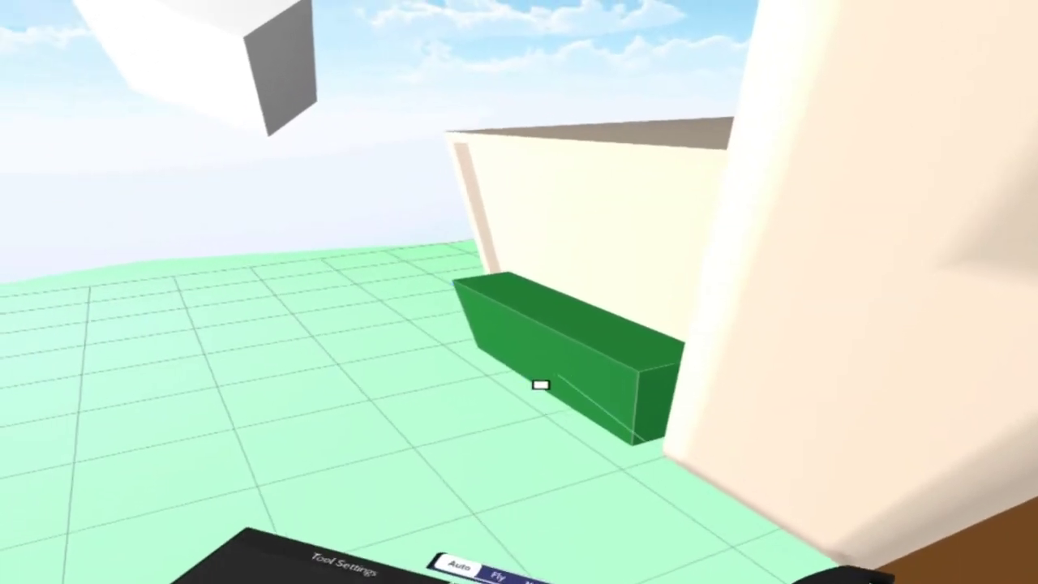
Step: Select all connected faces of the new cube, enlarge it and place it against the front wall beside the window
click(540, 385)
click(624, 438)
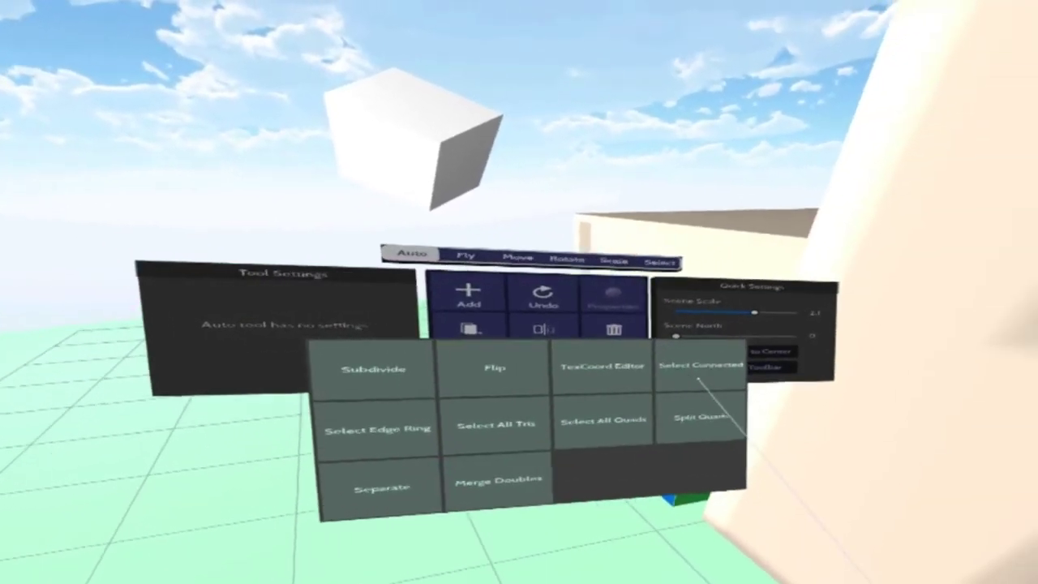
click(763, 367)
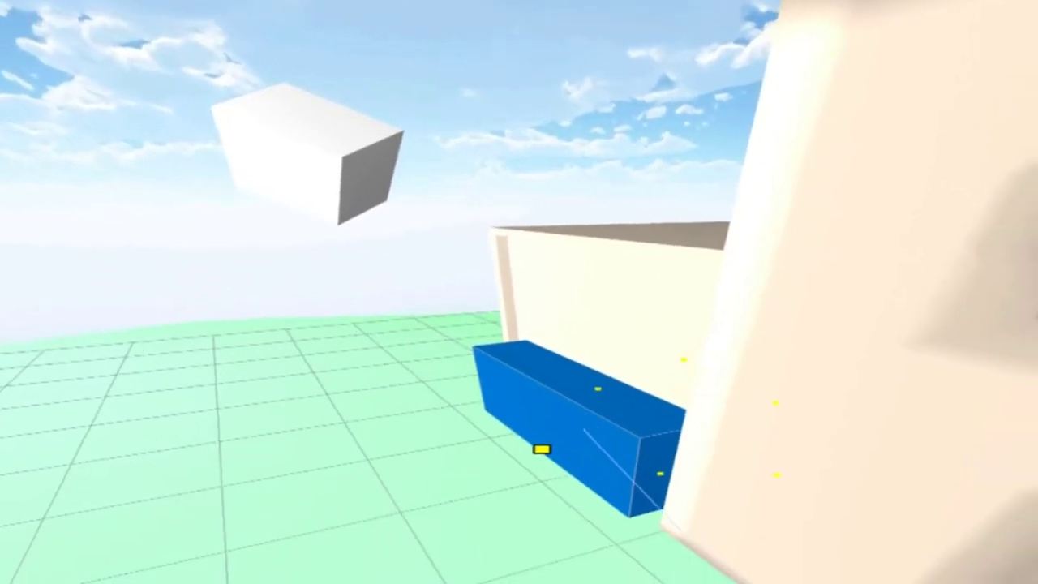
drag(587, 427, 847, 285)
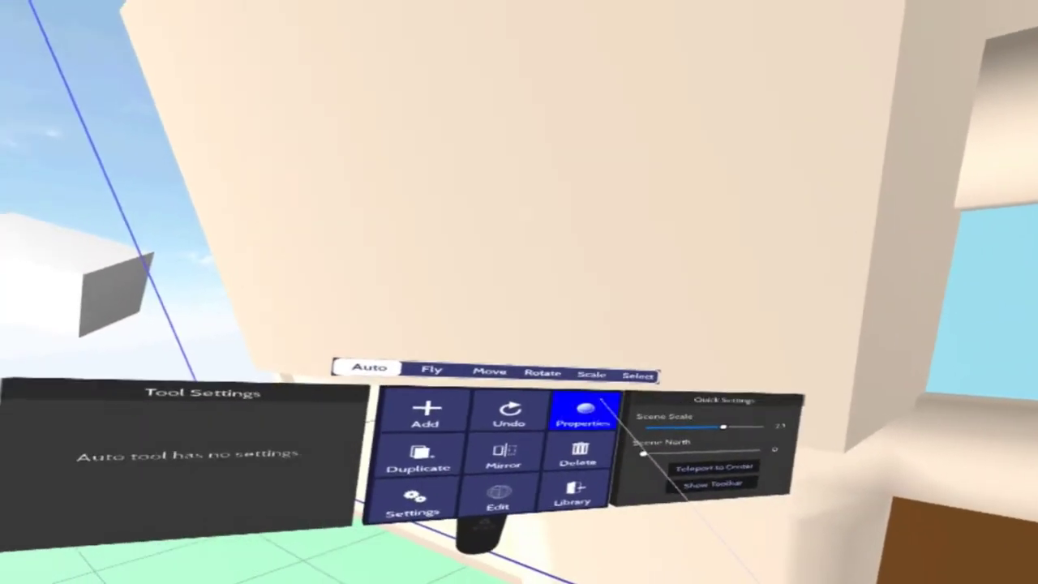
Step: View the emit colour settings of the new block's Cube material
click(592, 411)
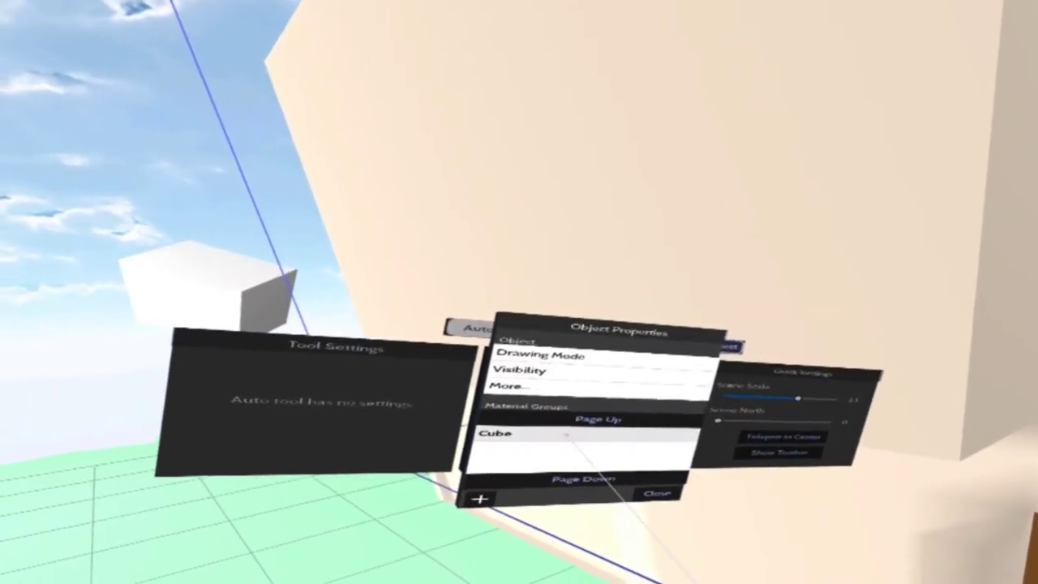
click(566, 435)
click(621, 374)
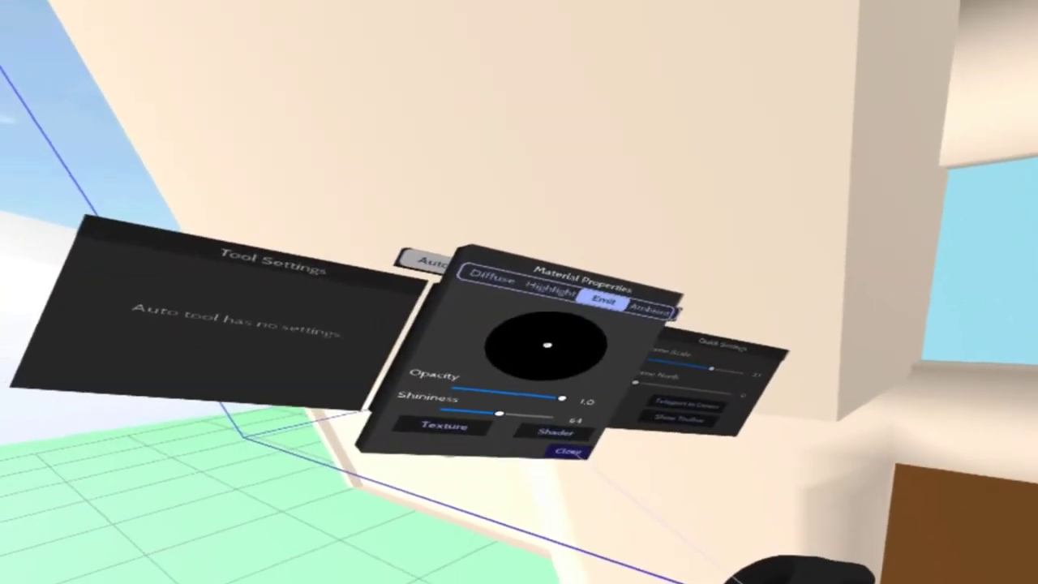
click(535, 482)
click(580, 462)
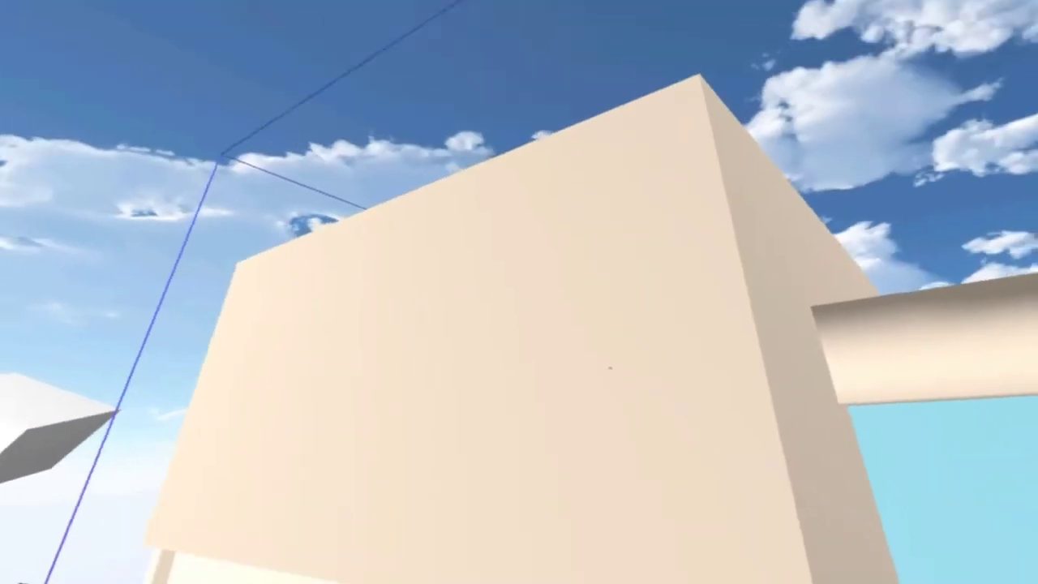
Step: Reopen the block's mesh for editing, select its front face with Paint selection and inspect how the block sits against the wall
click(480, 547)
click(552, 303)
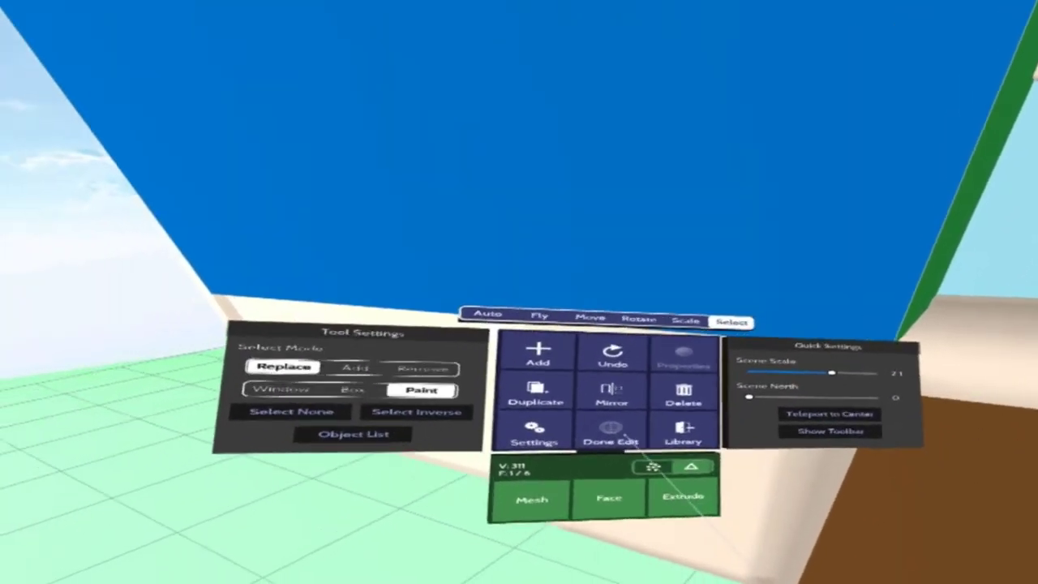
scroll(639, 387, down, 1)
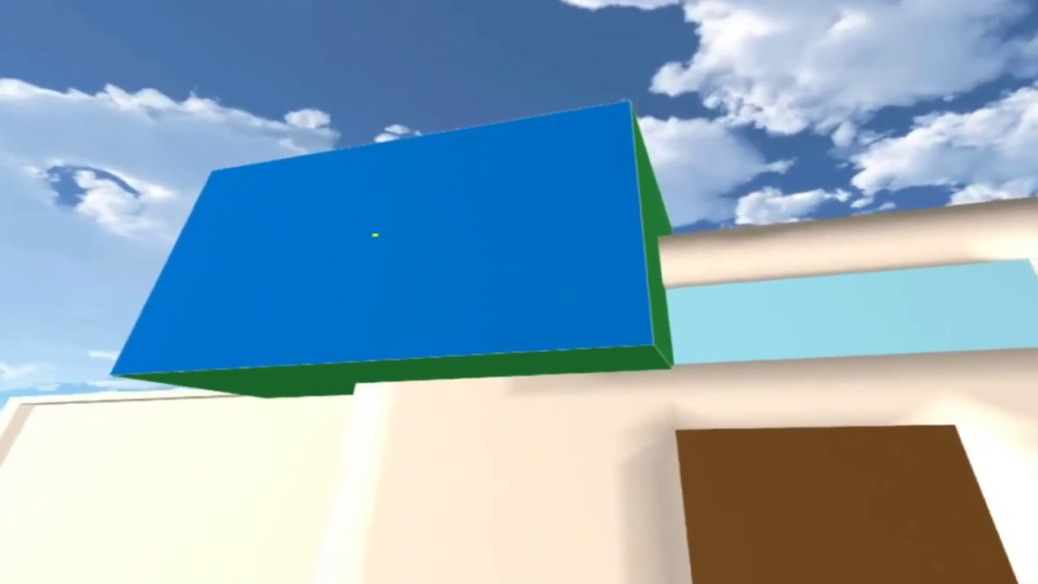
scroll(629, 458, up, 1)
key(Left)
key(Left)
key(Left)
key(Left)
key(Left)
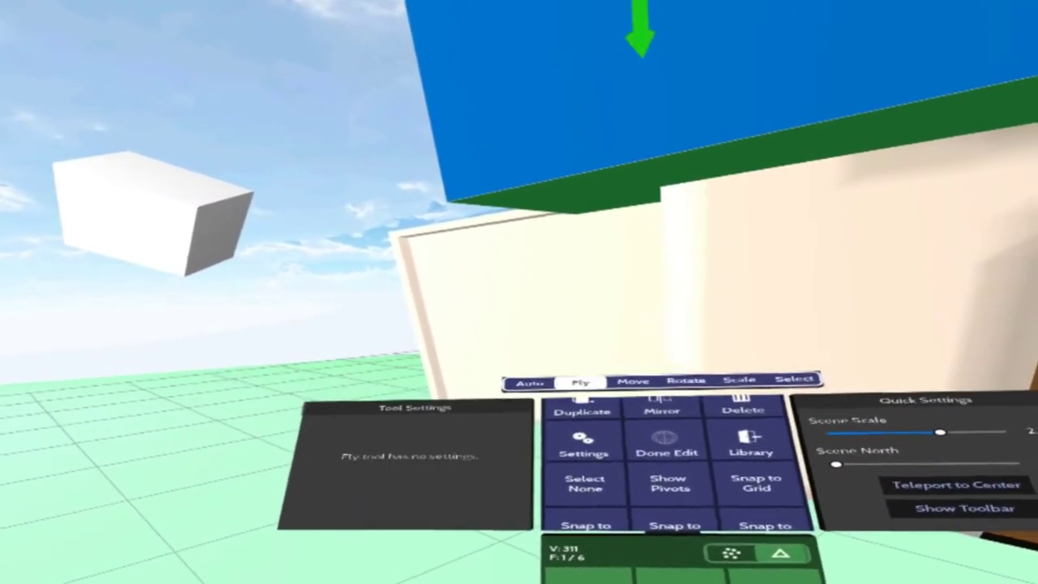
key(Right)
scroll(677, 460, up, 1)
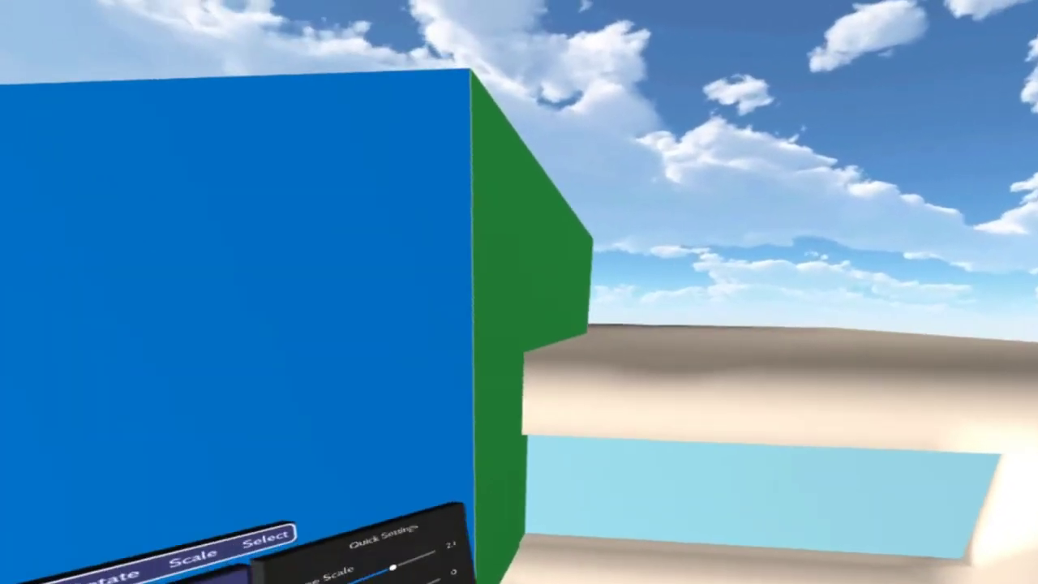
key(Left)
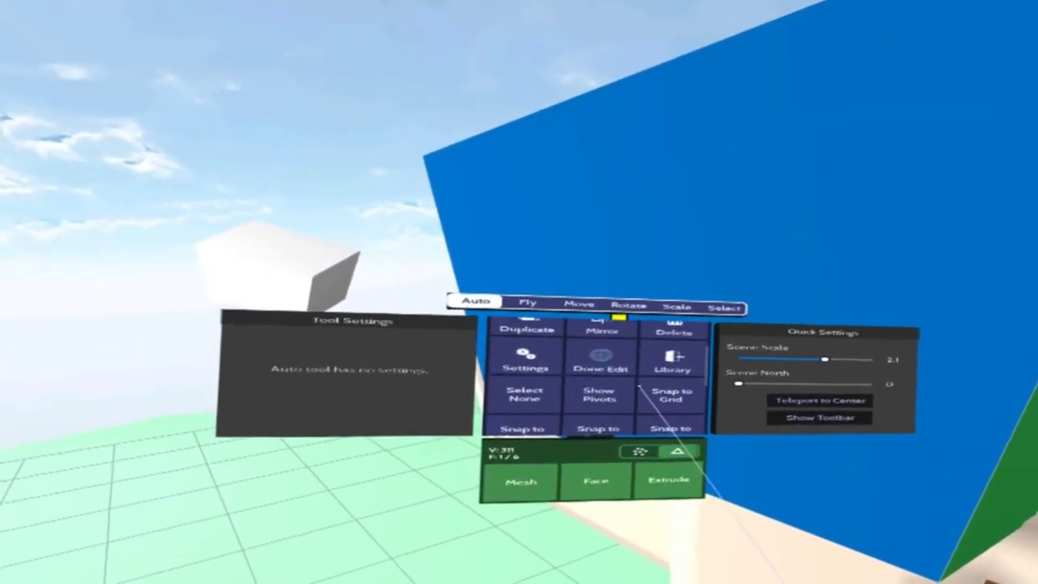
Step: Select all faces of the block, shrink it and move it in front of the light-blue window pane
scroll(639, 386, down, 1)
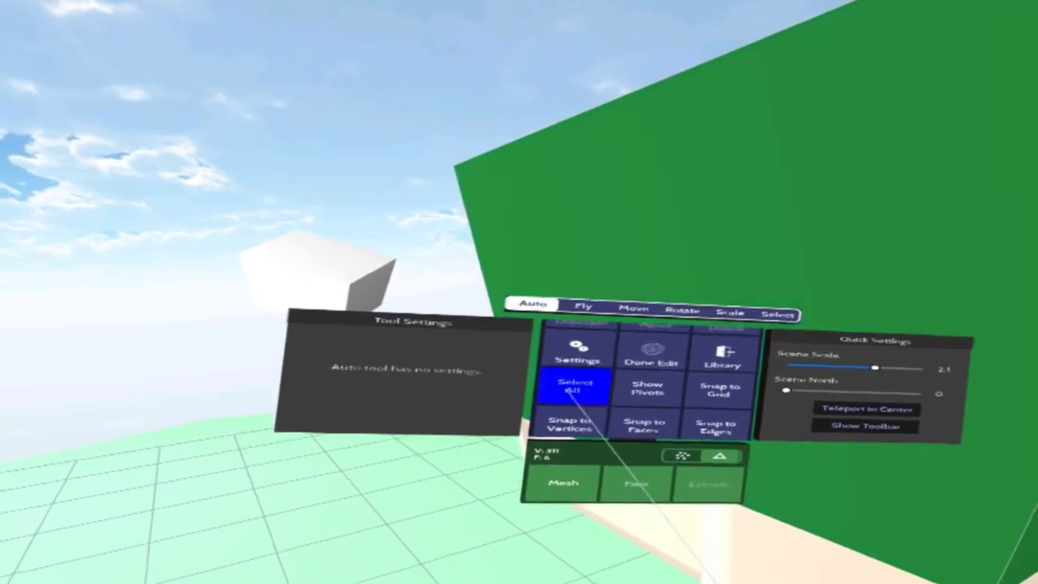
click(570, 391)
scroll(519, 470, up, 2)
scroll(683, 375, right, 1)
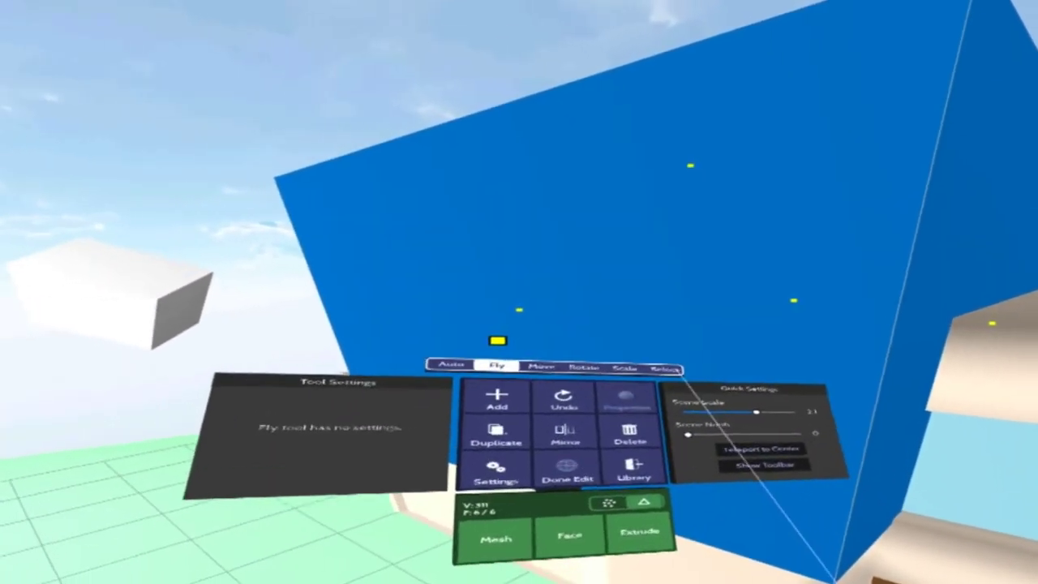
scroll(683, 375, right, 2)
drag(578, 239, 640, 310)
scroll(640, 310, left, 4)
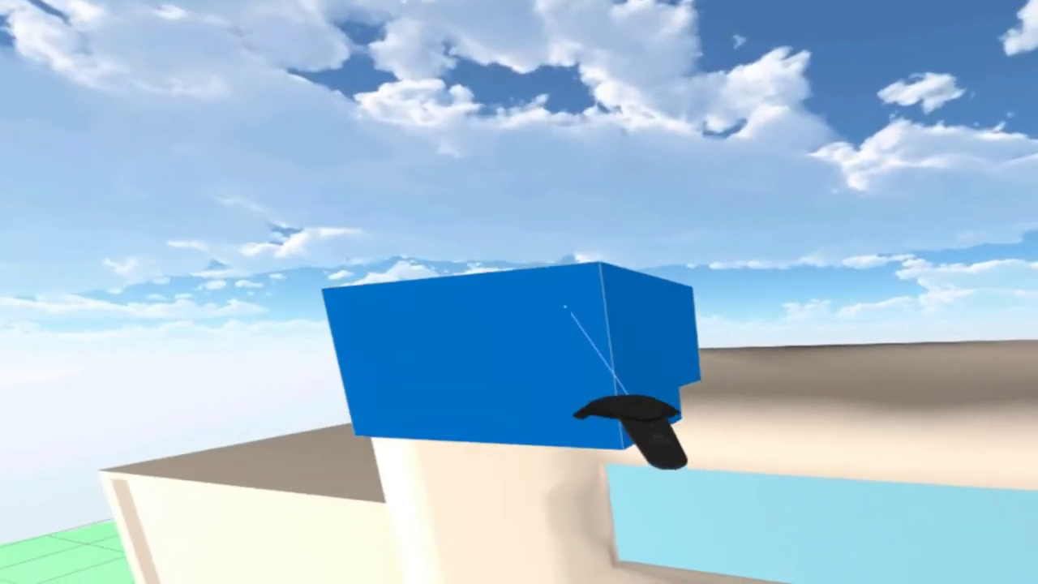
drag(607, 308, 759, 513)
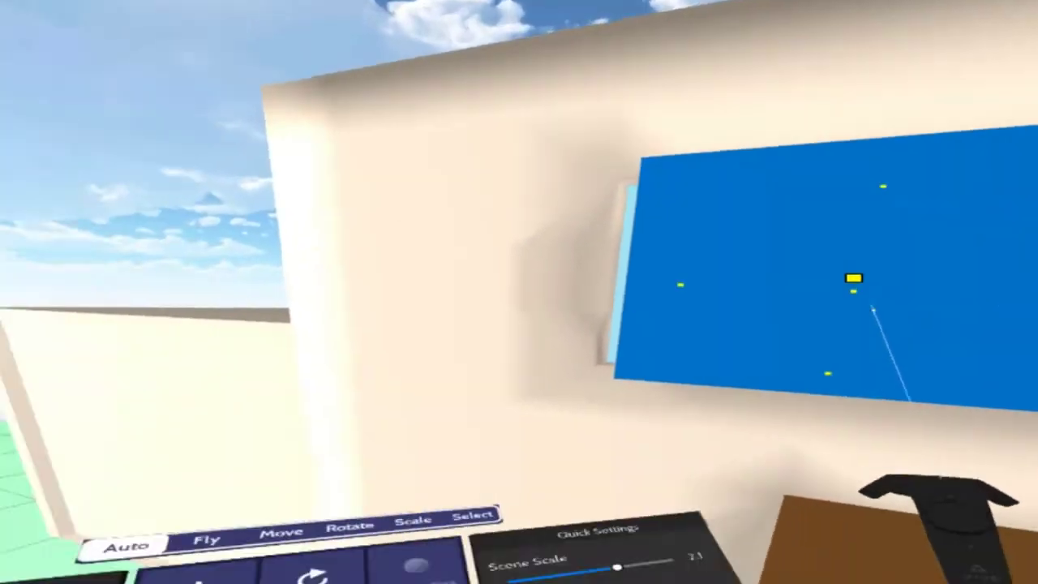
Step: Rotate and scale the block into a thin vertical bar spanning the height of the window pane
key(s)
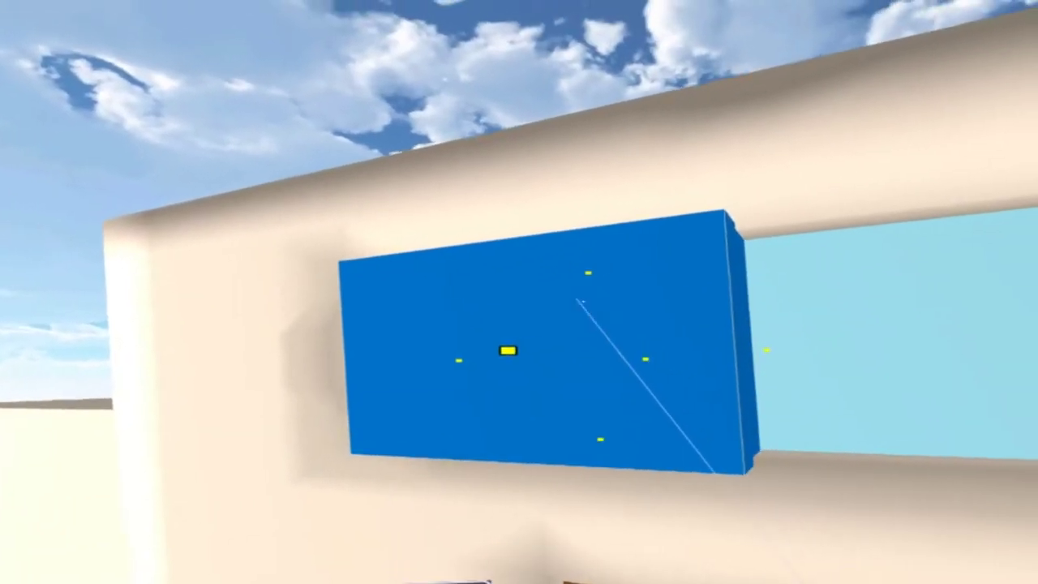
key(r)
key(s)
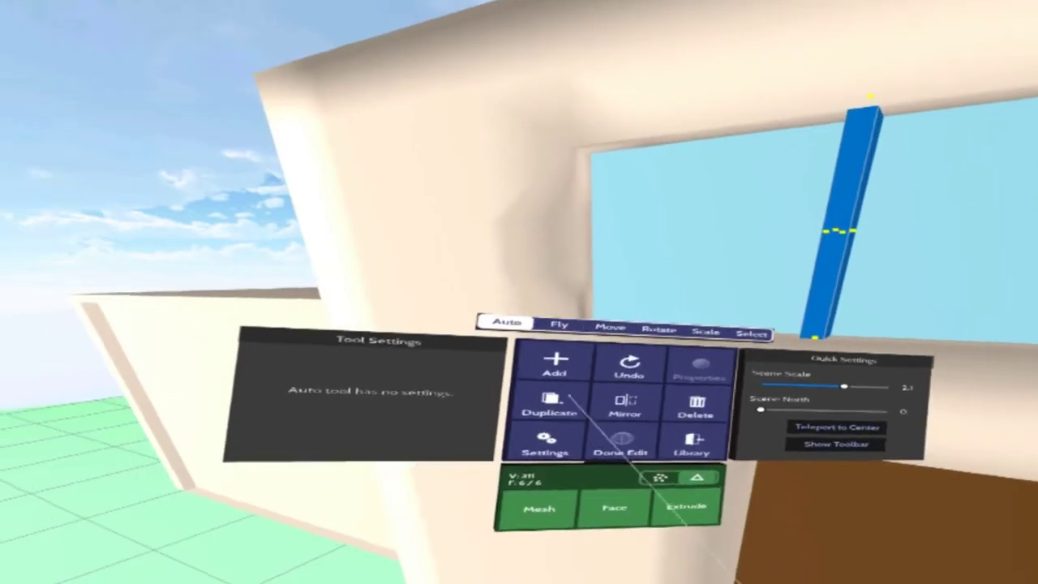
Step: Duplicate the vertical window bar and move one bar toward the opposite end of the pane
click(565, 396)
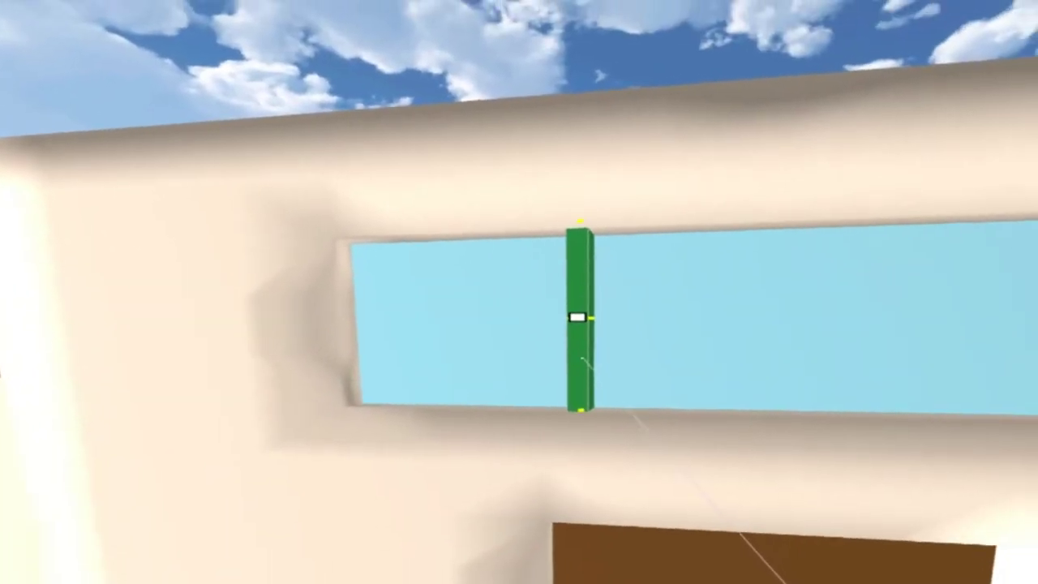
drag(584, 359, 552, 382)
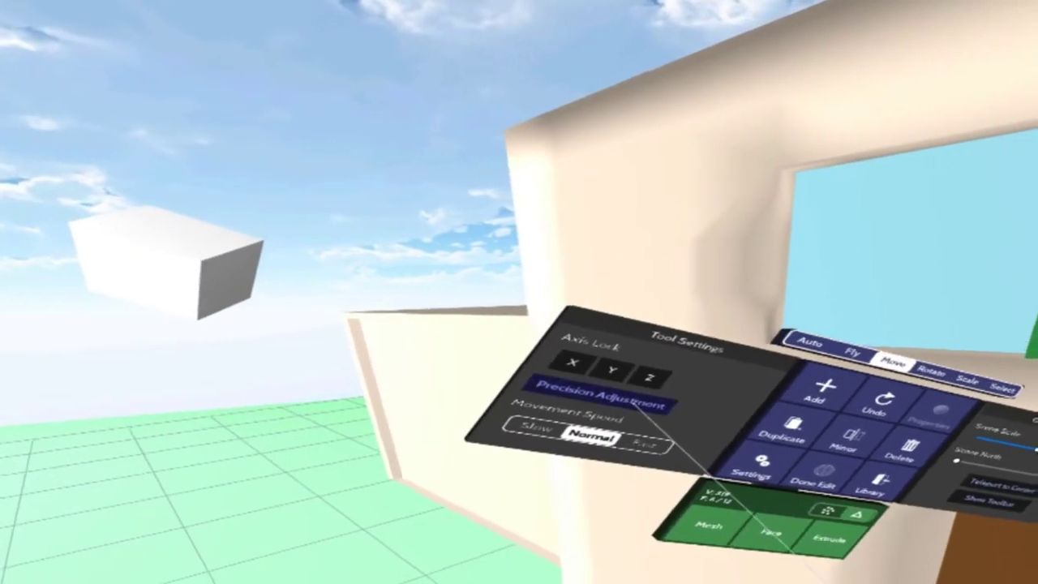
click(635, 402)
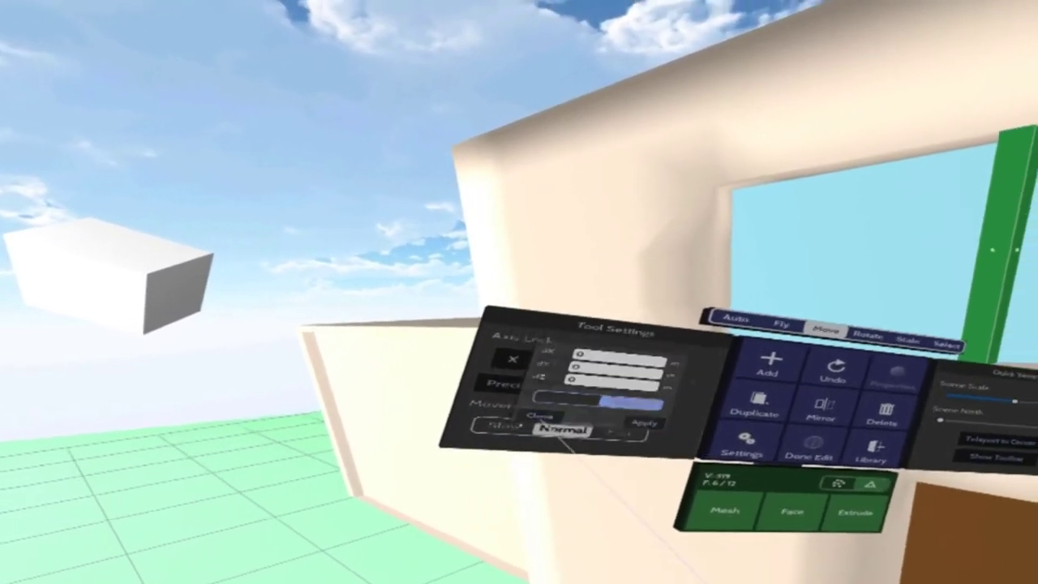
click(540, 415)
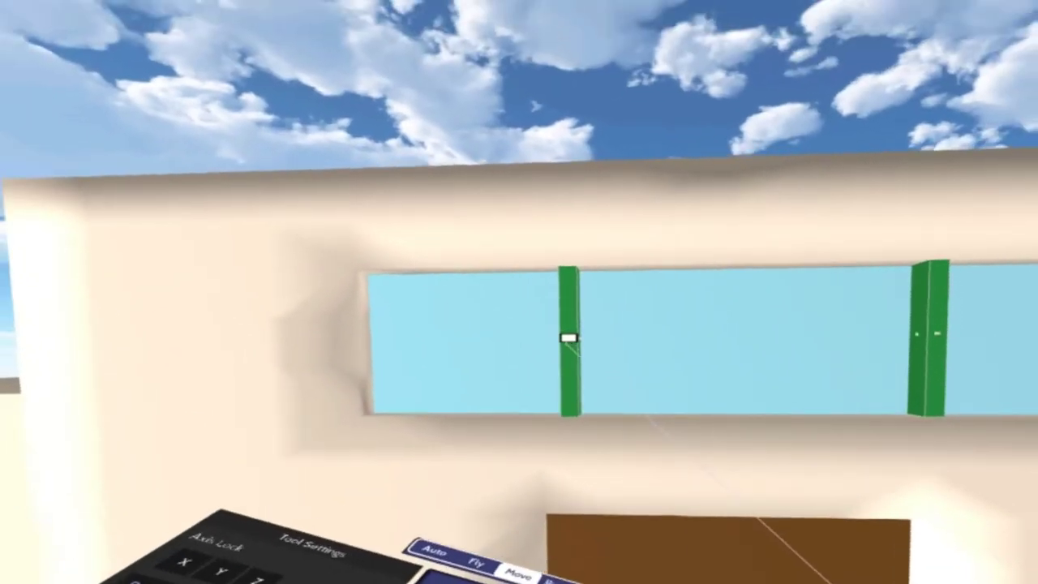
Step: Select one whole vertical bar, duplicate it and rotate the copy to lie horizontally across the window pane
click(568, 337)
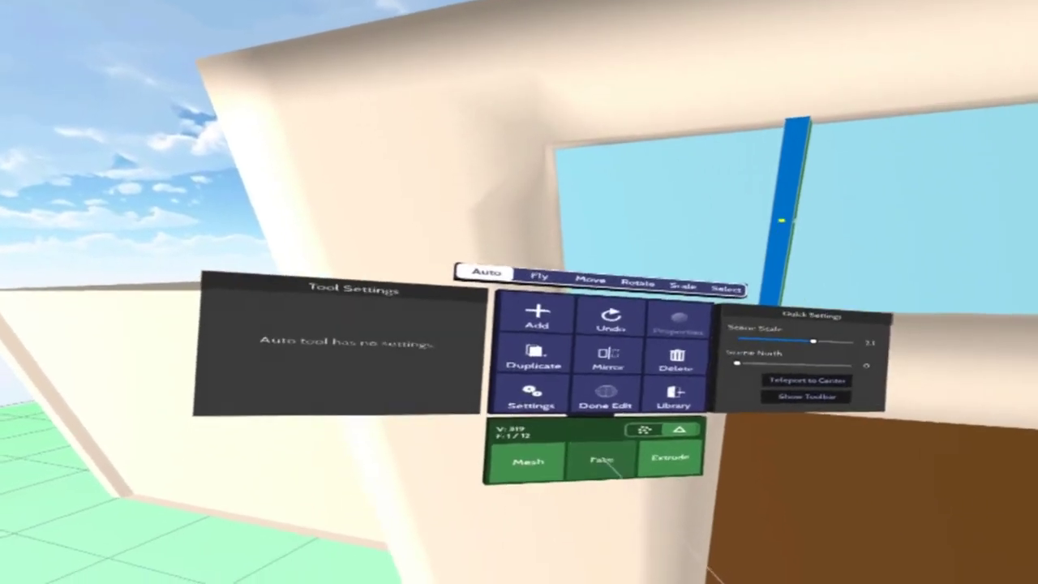
click(739, 395)
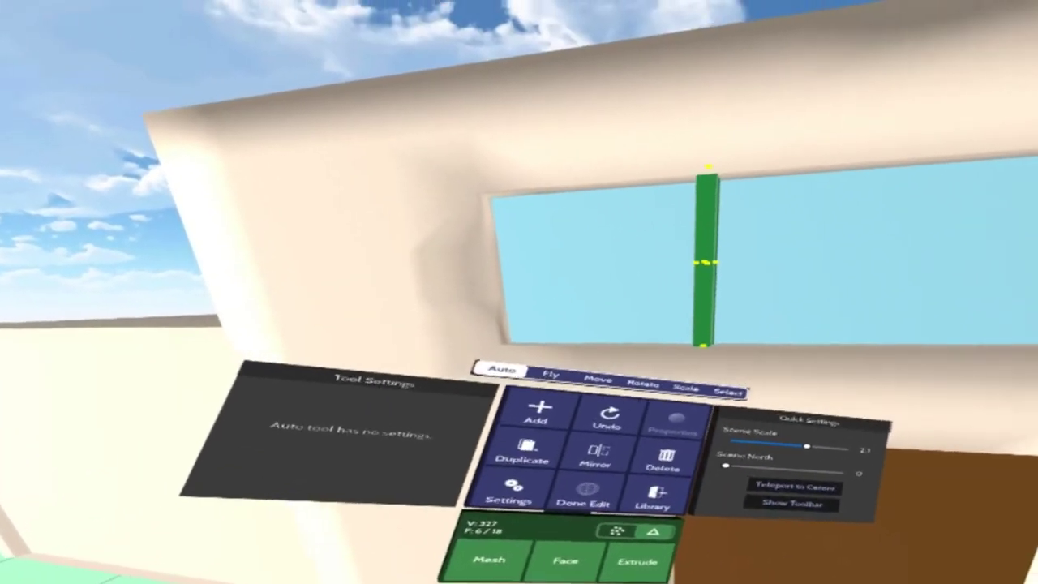
click(642, 384)
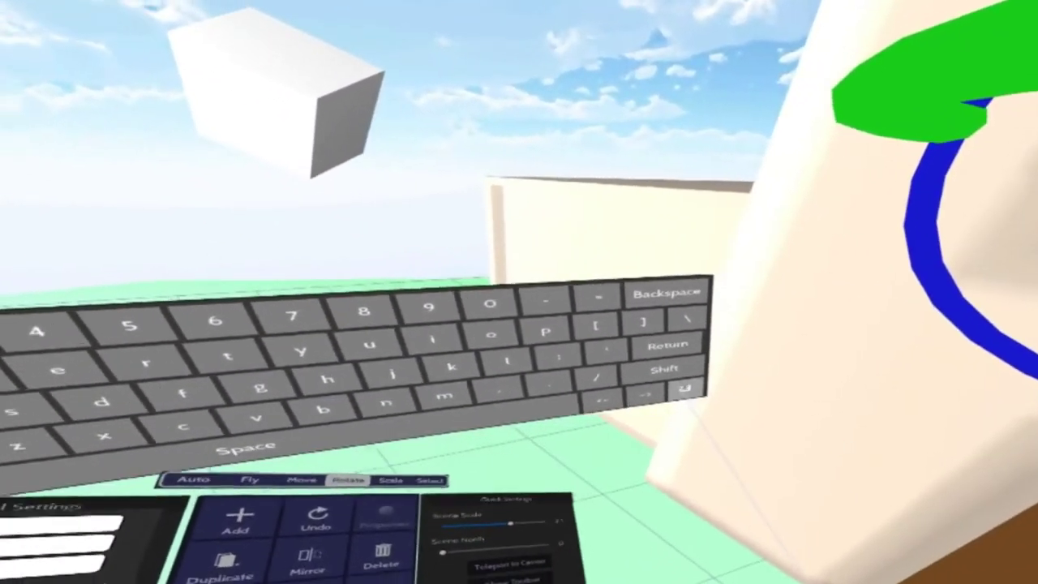
click(791, 354)
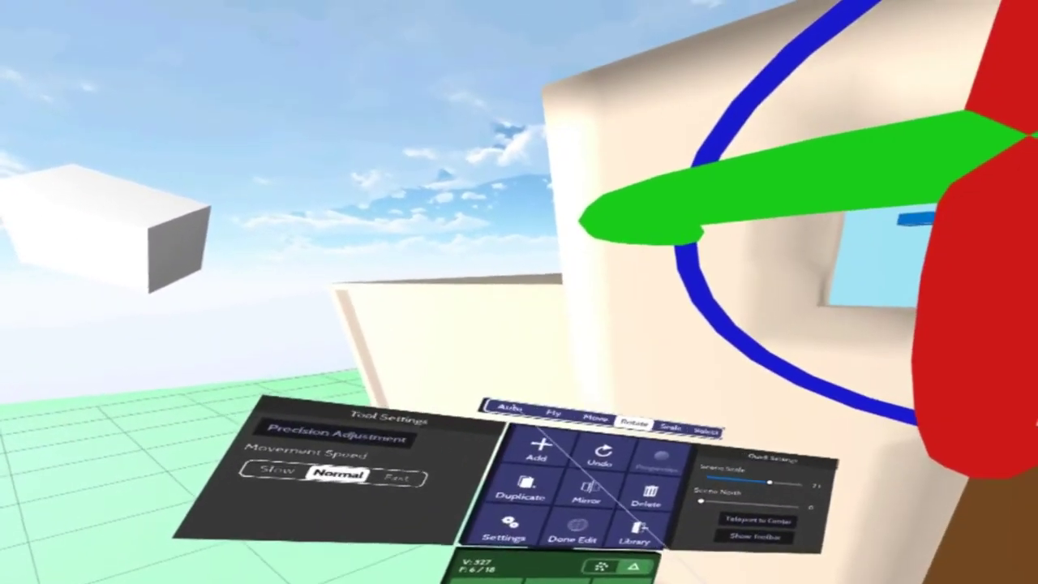
click(515, 408)
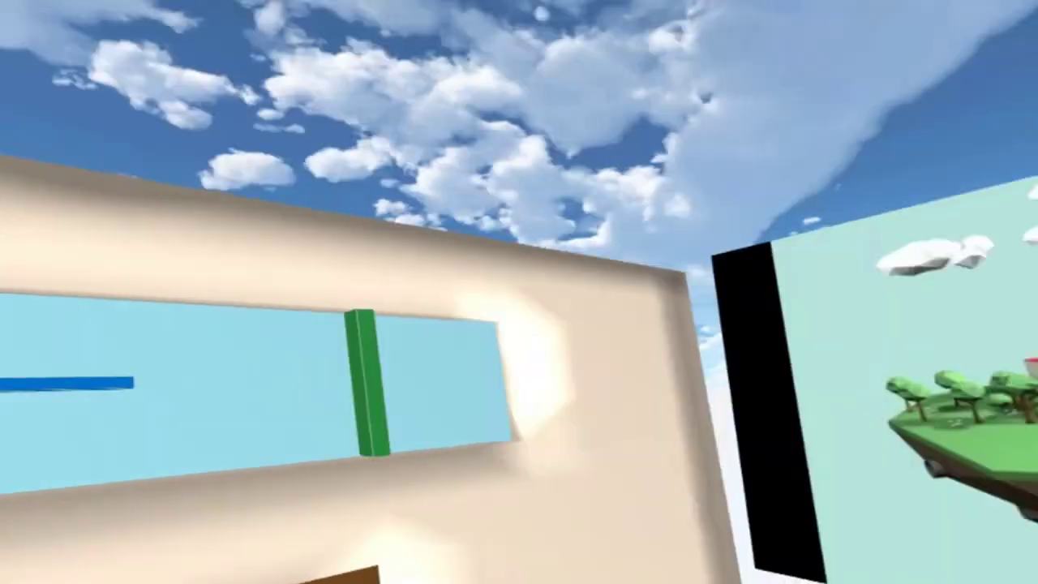
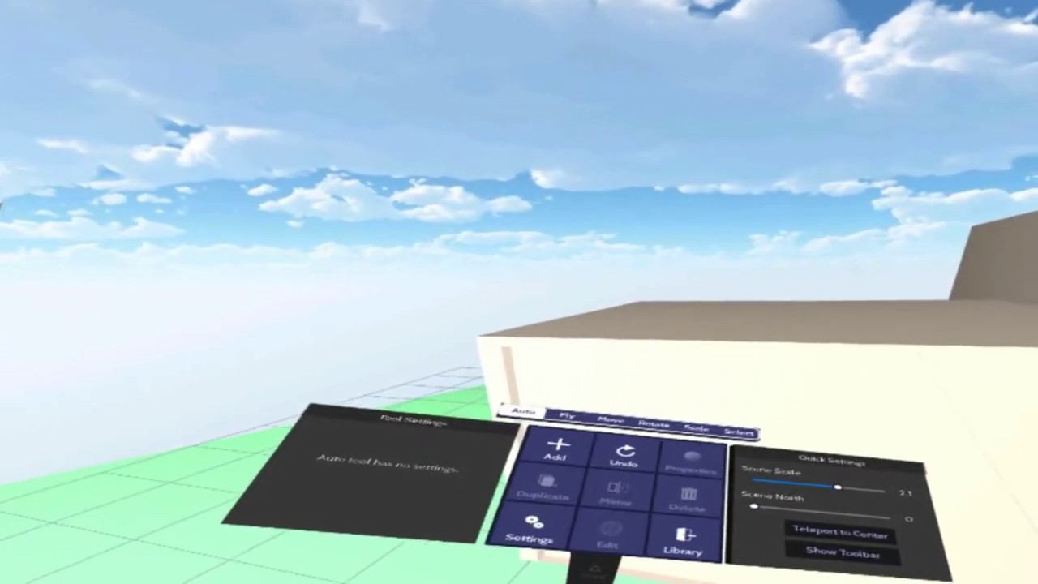
Step: Add a cube, align and shrink it, and set it on top of the low side block beside the house
click(556, 448)
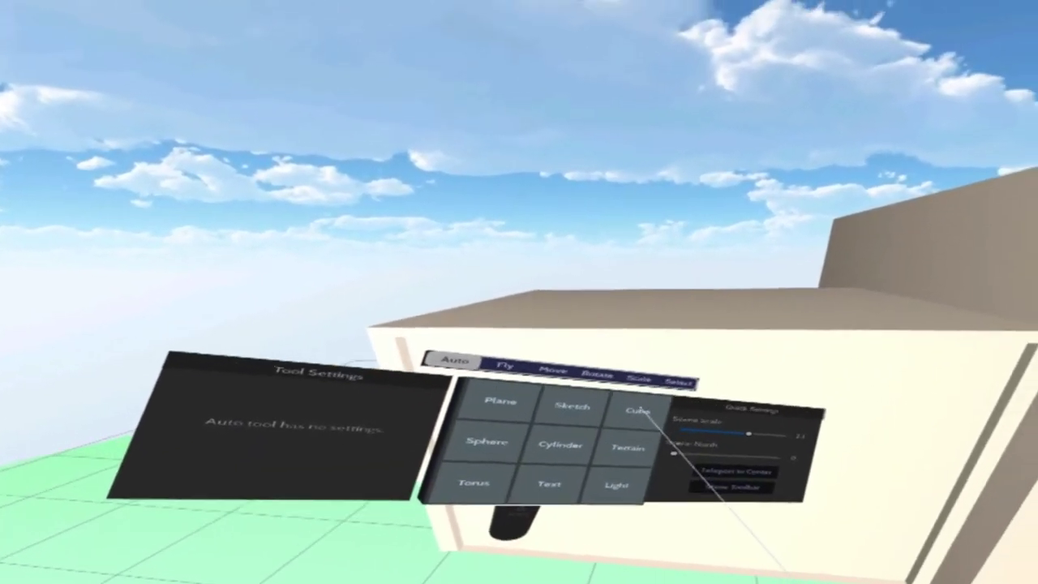
click(639, 411)
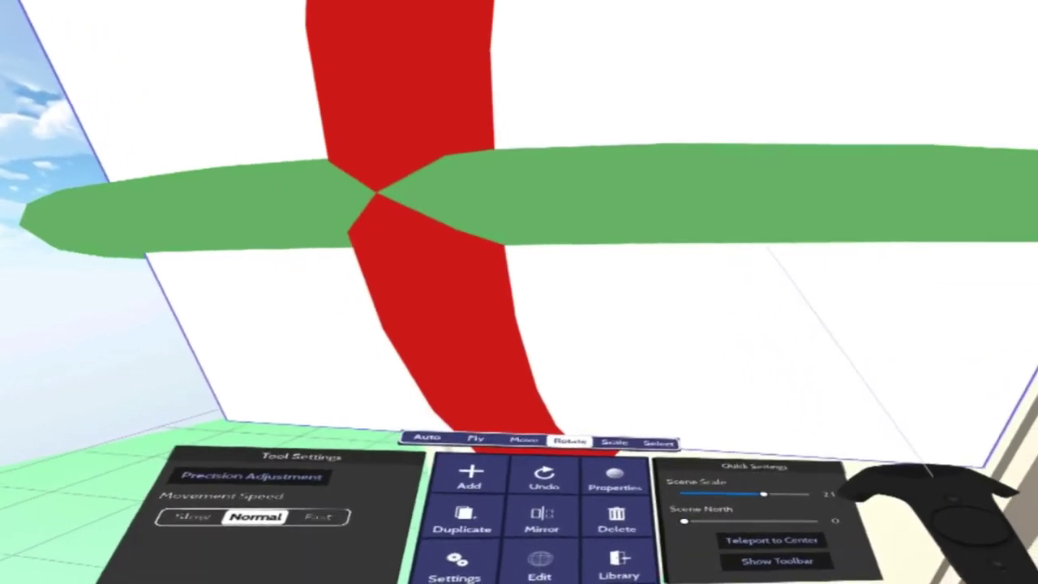
key(Right)
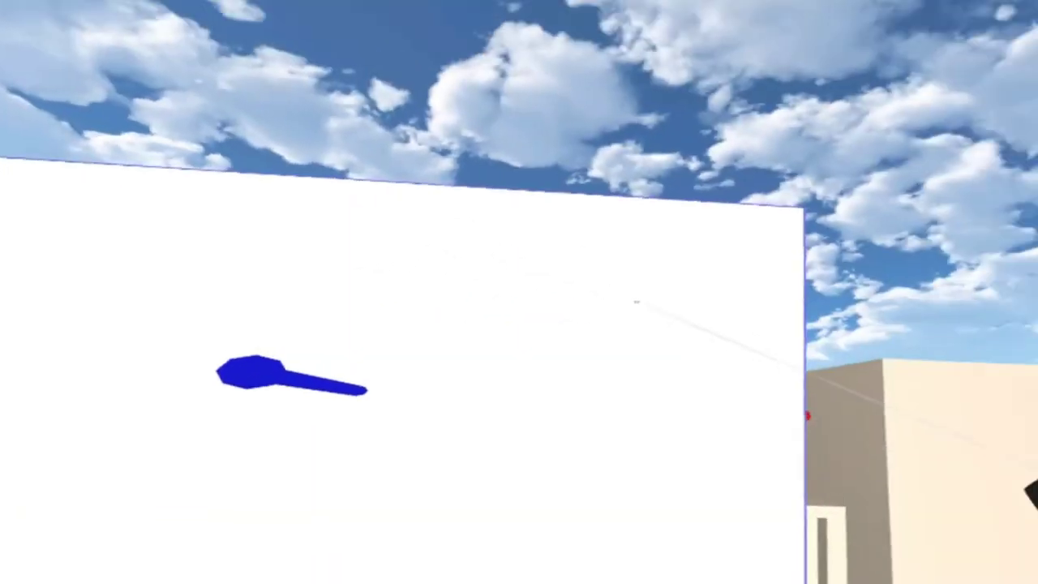
drag(637, 301, 577, 299)
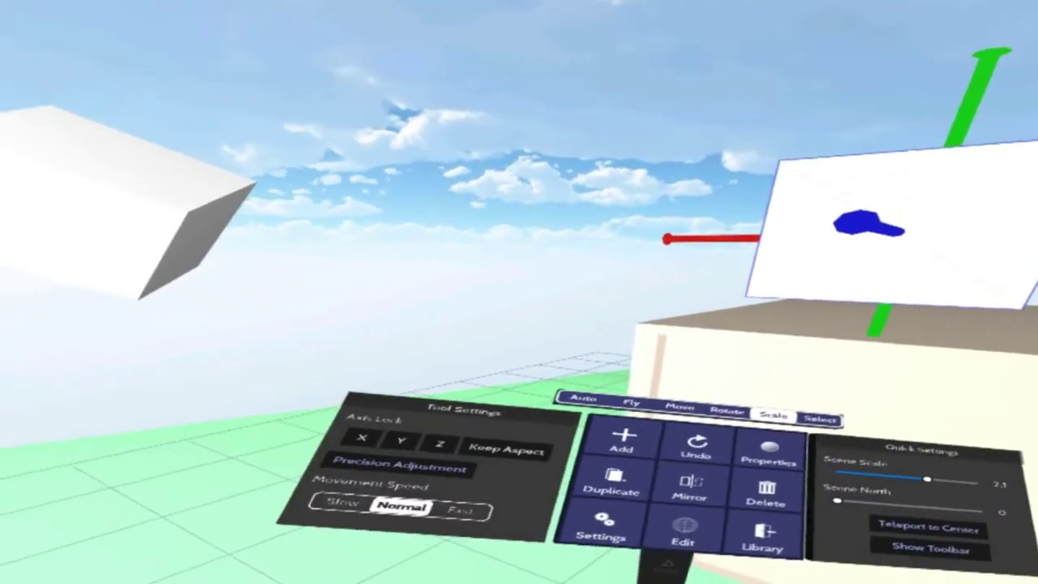
key(Right)
key(Right)
drag(836, 257, 601, 352)
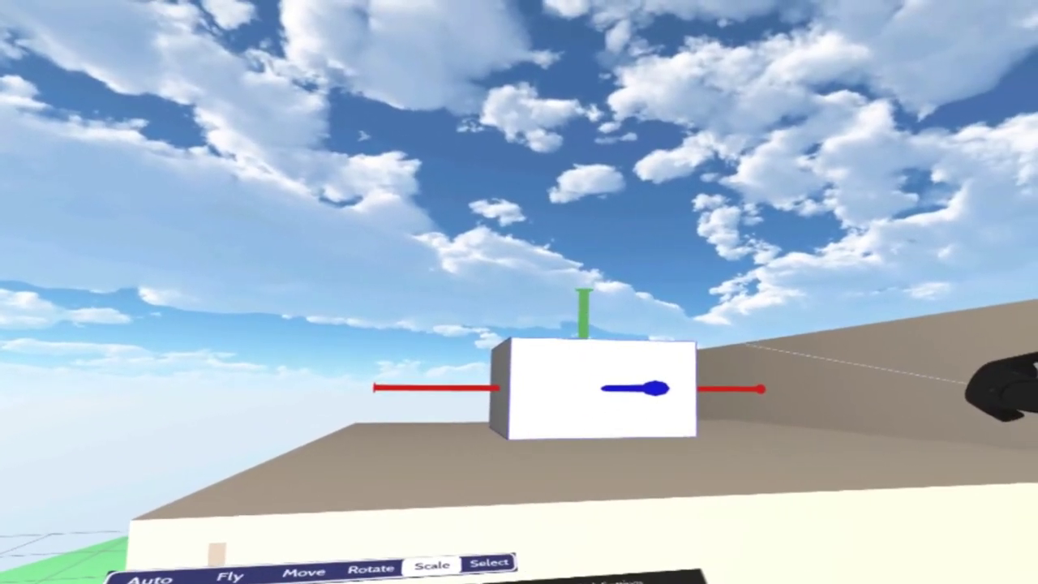
Step: Flatten and stretch the cube into a thin slab covering the whole top of the side block
drag(583, 317, 593, 356)
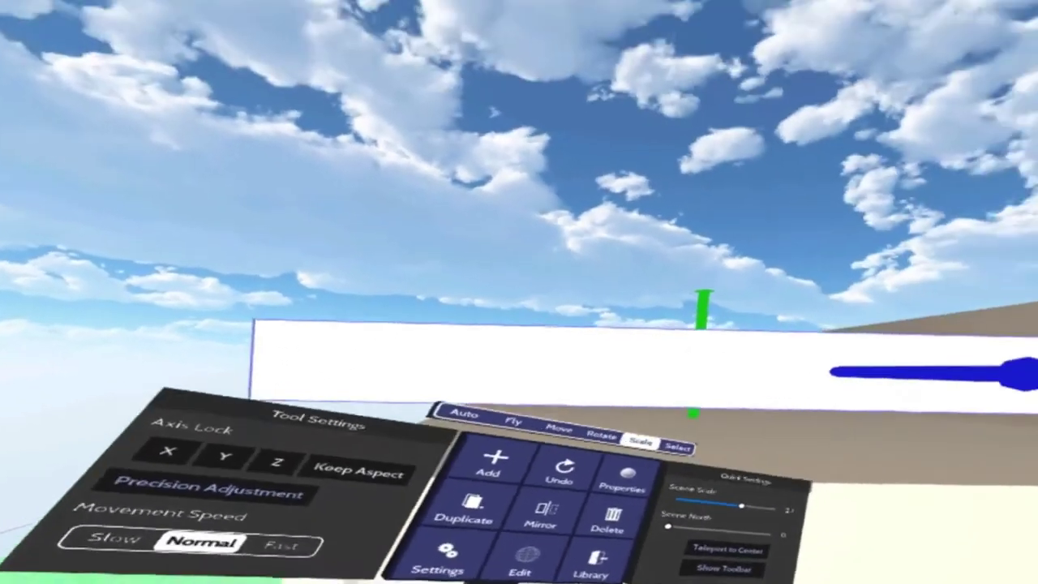
click(464, 414)
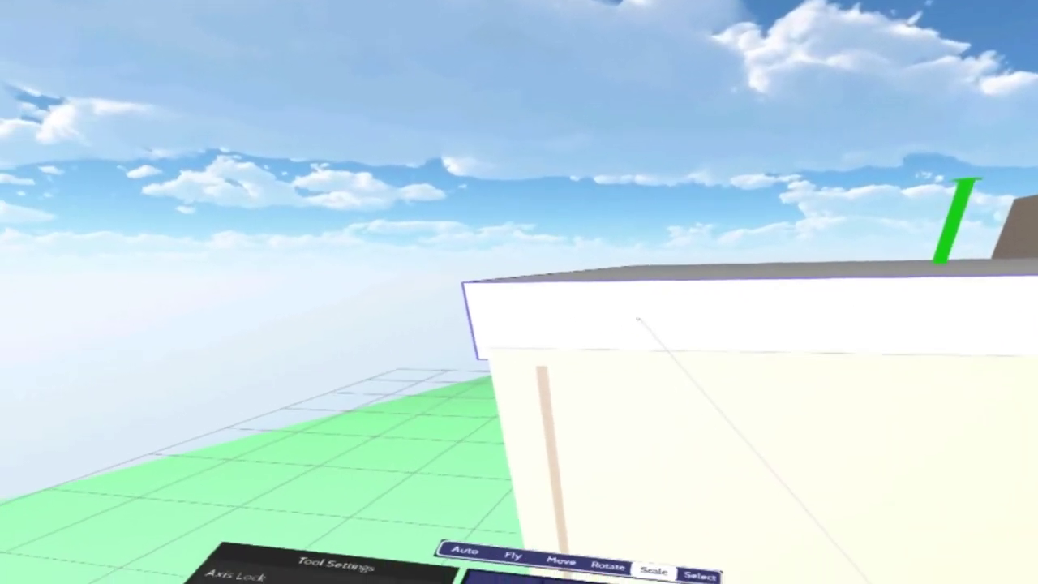
click(763, 462)
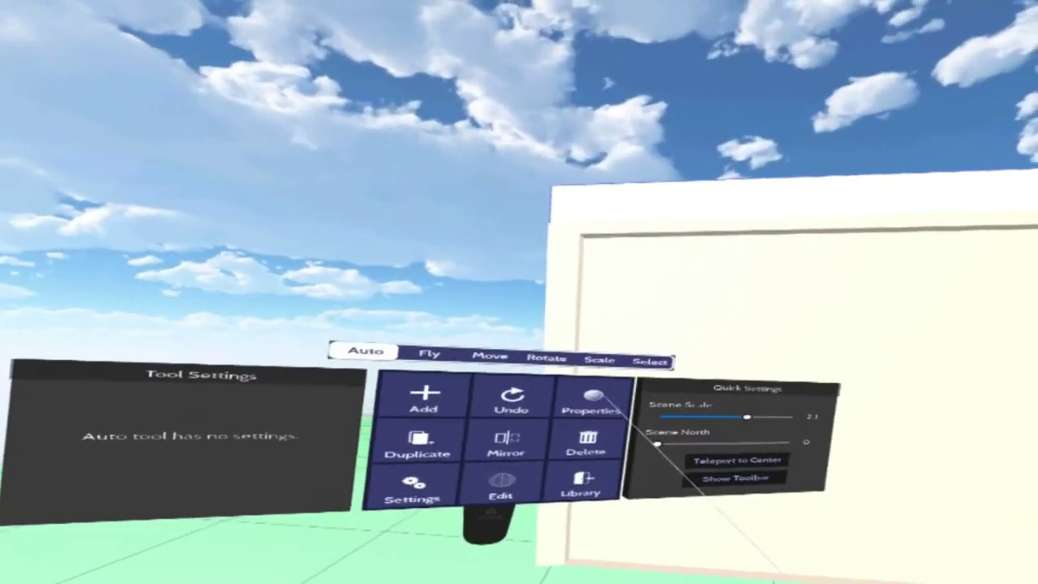
Step: Colour the roof slab bright orange-red and enlarge it to slightly overhang the side block's walls
click(603, 397)
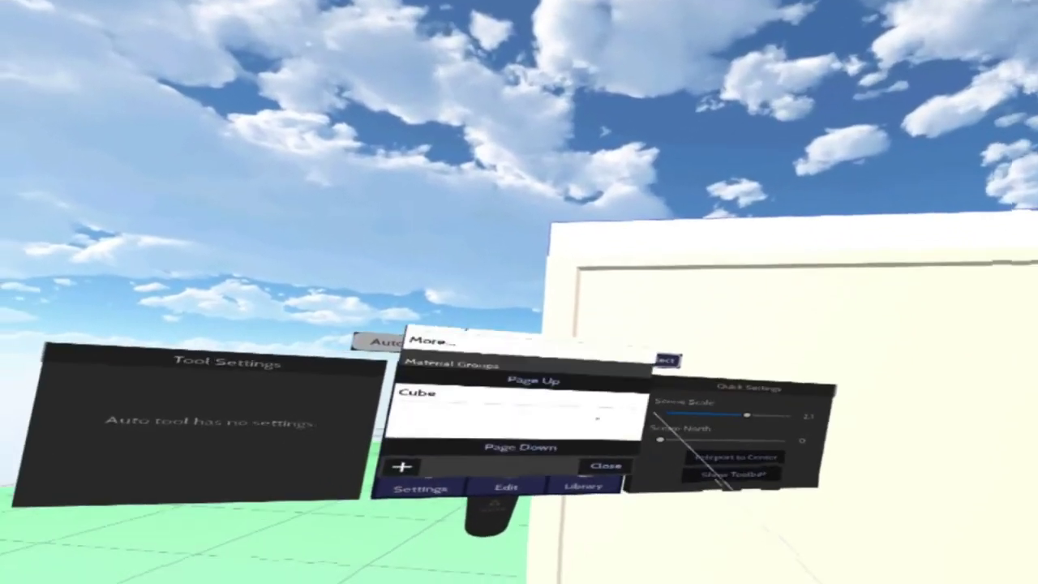
click(579, 417)
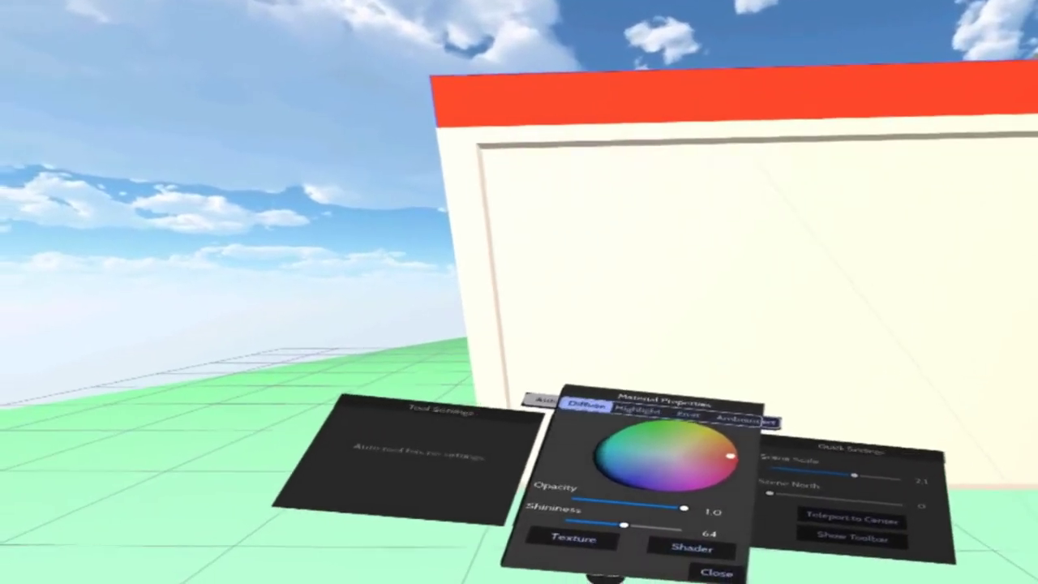
click(716, 570)
click(579, 401)
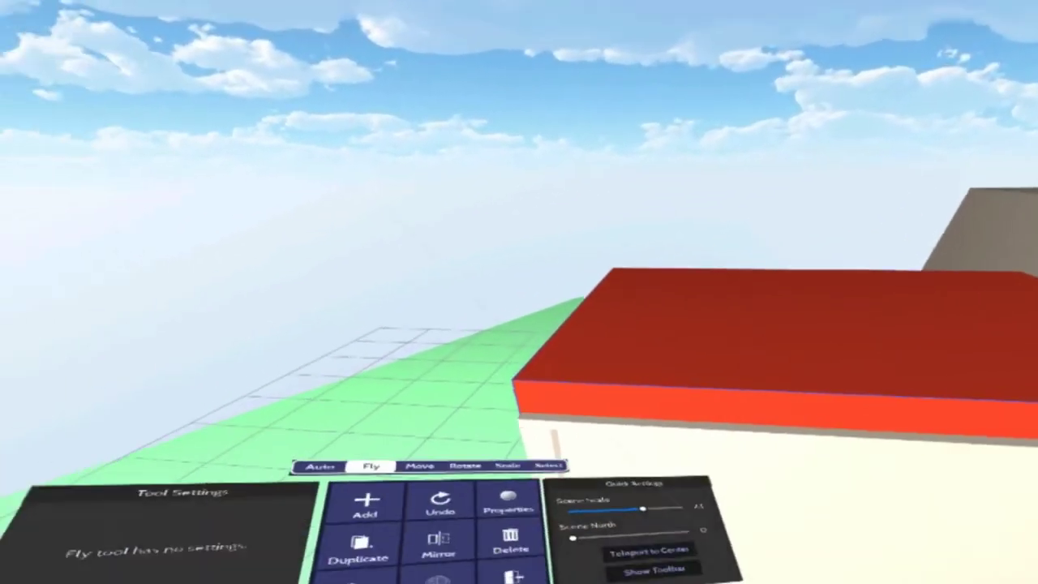
click(319, 466)
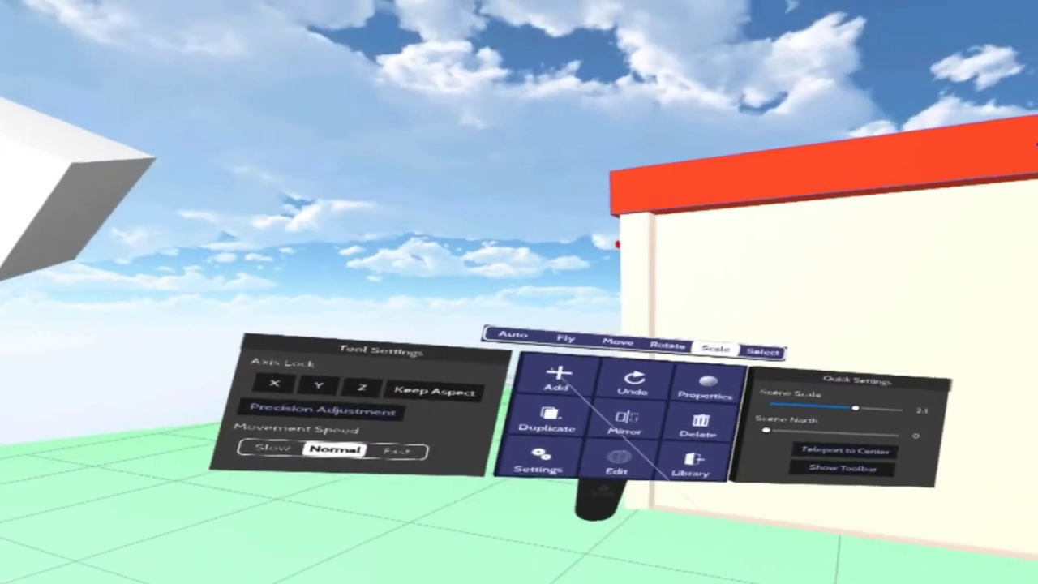
click(512, 351)
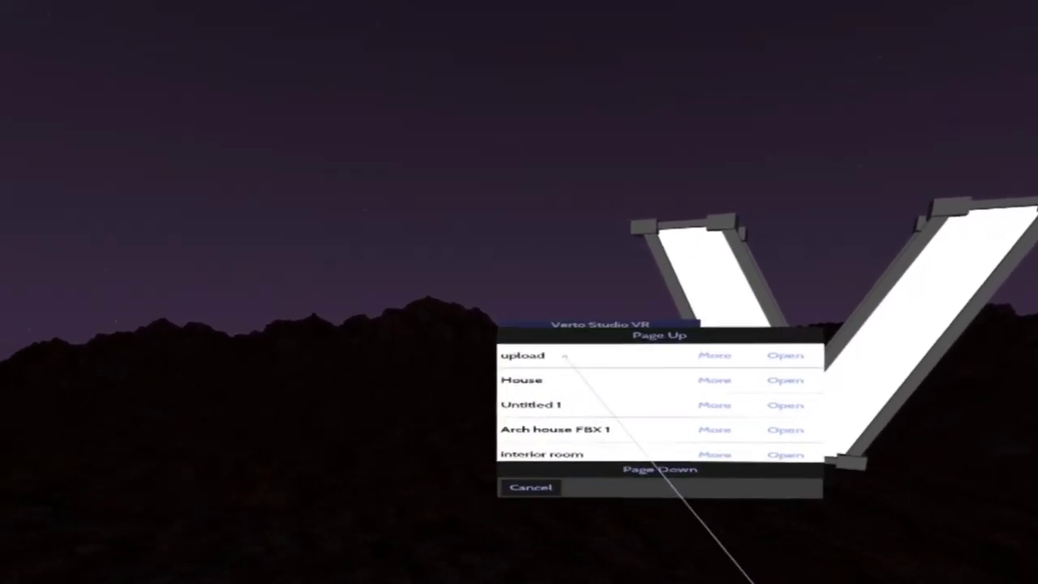
Step: Open the upload scene and create a triangular face from three vertices to close the main house's front gable
click(565, 355)
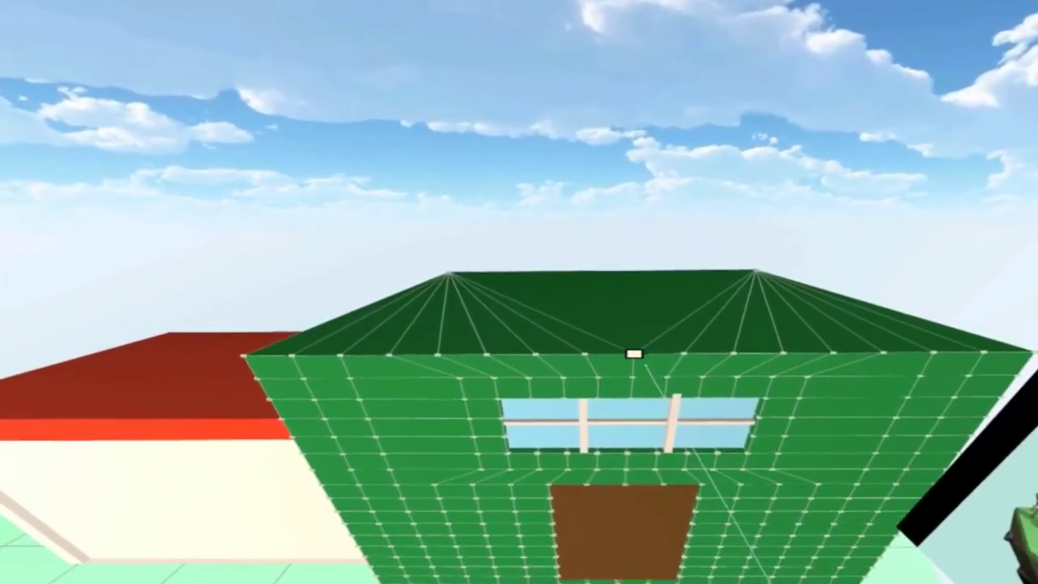
click(634, 353)
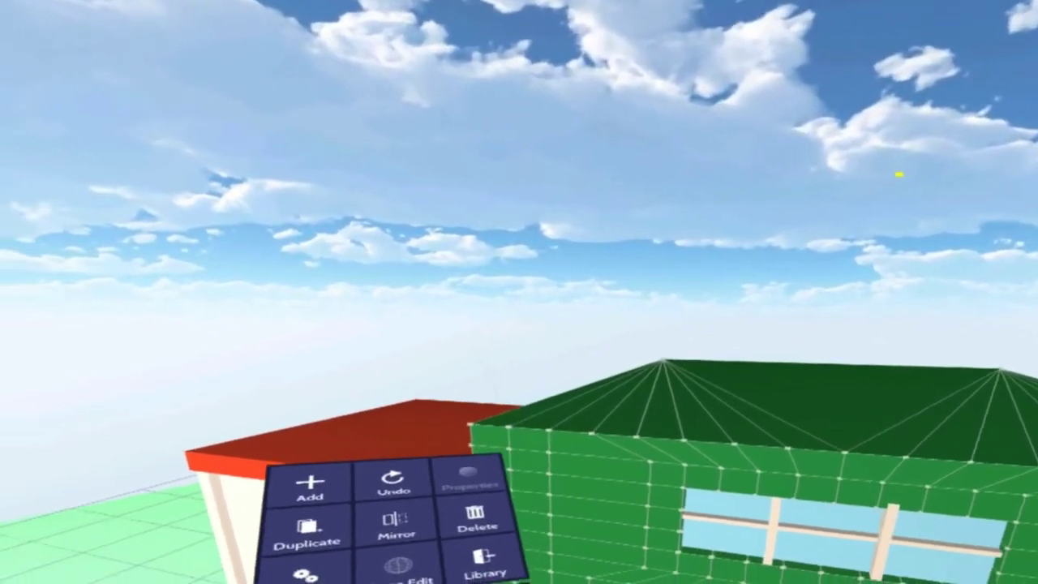
click(512, 401)
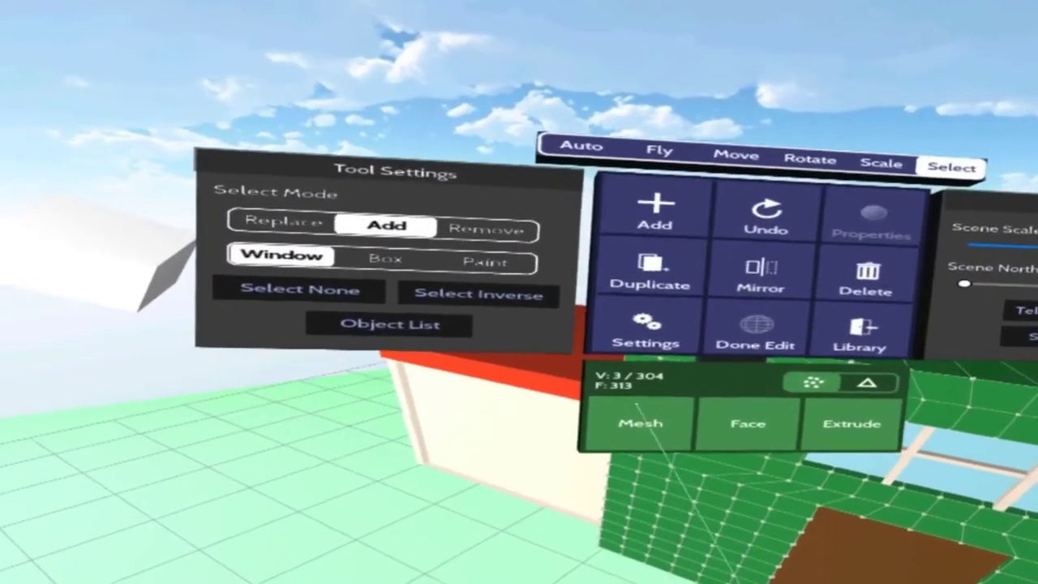
click(641, 422)
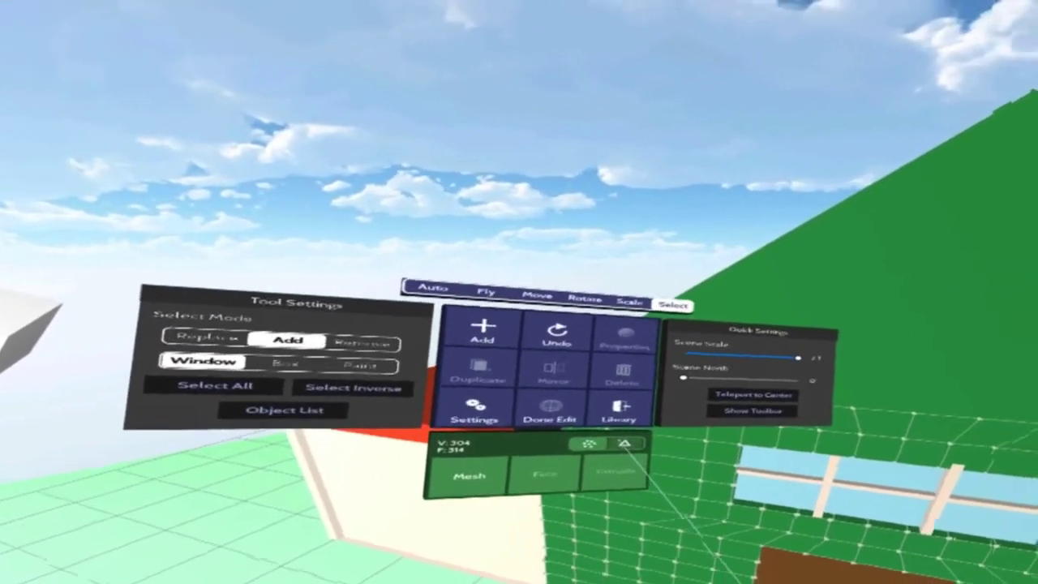
Step: Select the gable's triangular face and subdivide it repeatedly until its lower edge matches the wall's vertex spacing
click(625, 443)
click(637, 330)
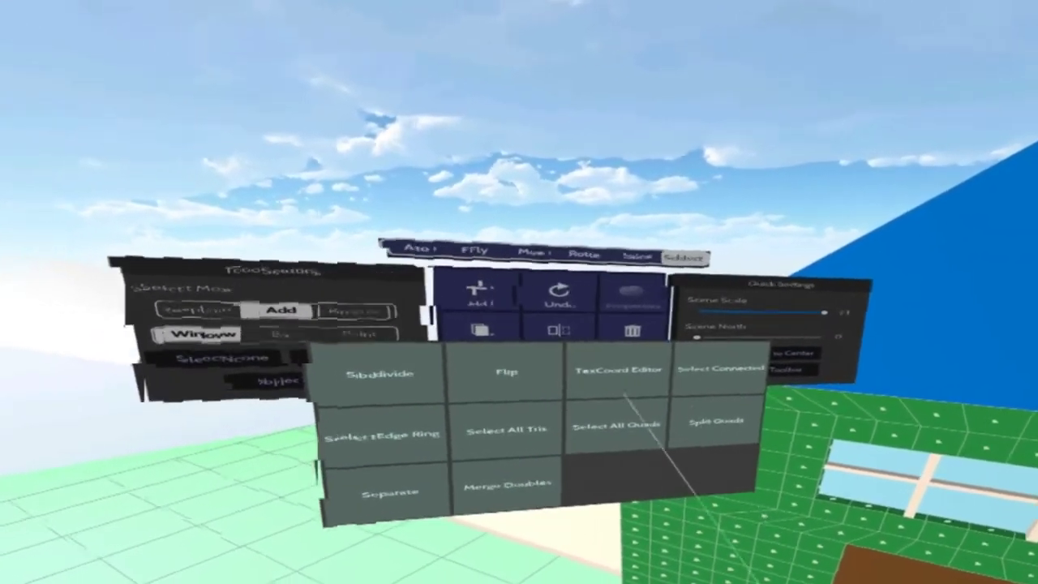
click(579, 350)
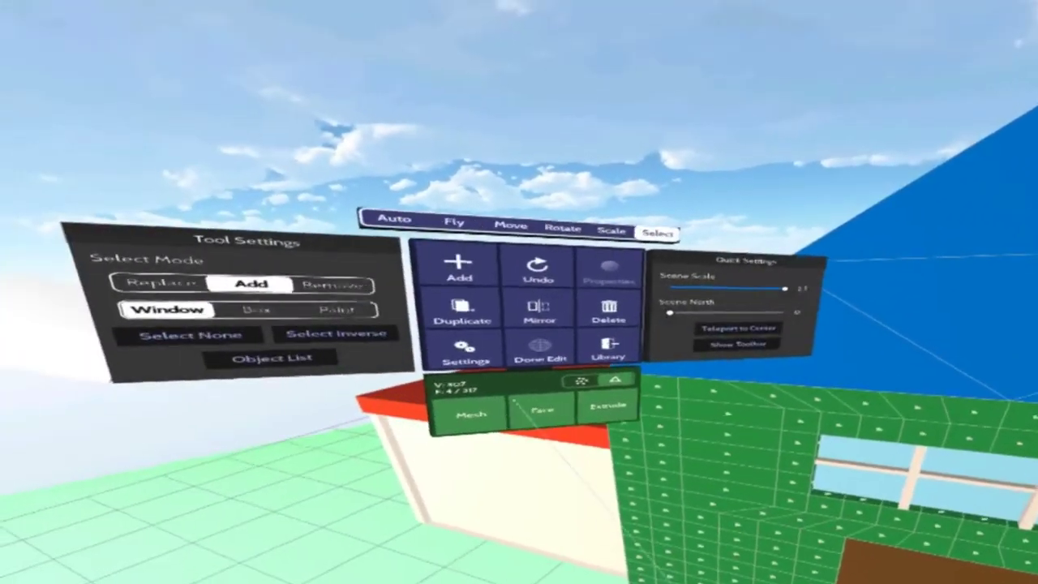
click(581, 412)
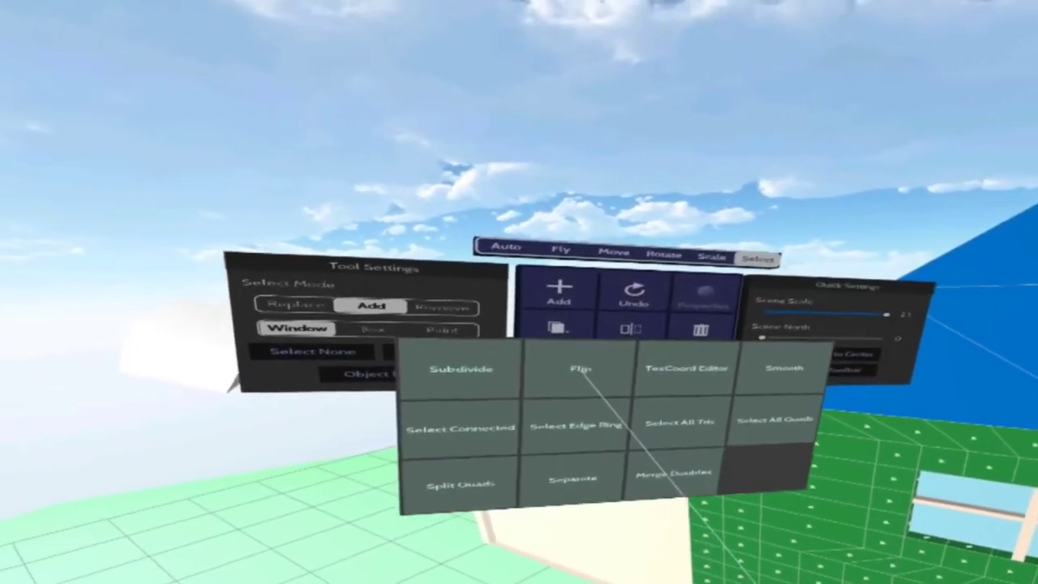
click(606, 389)
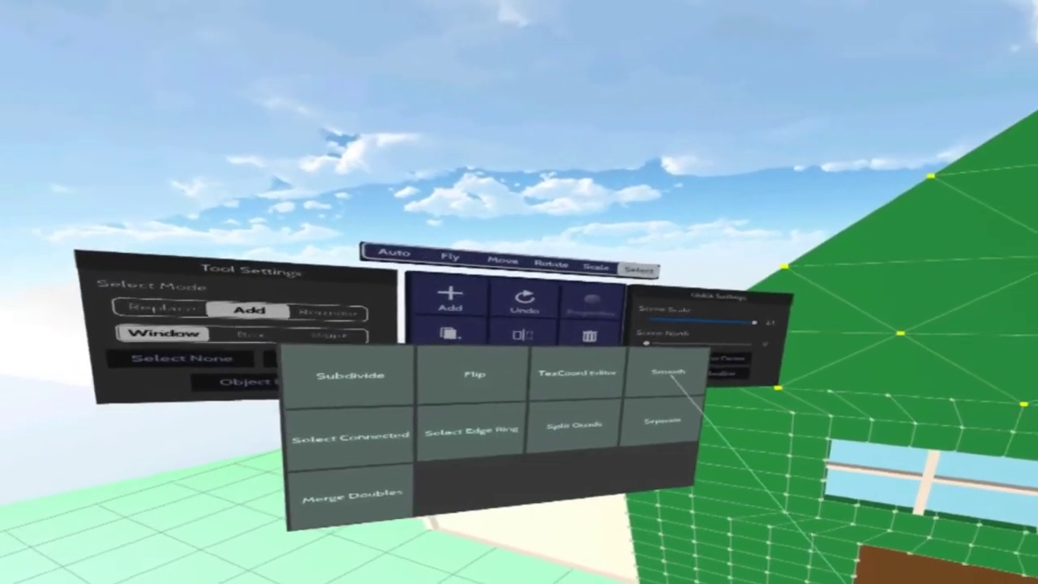
click(506, 374)
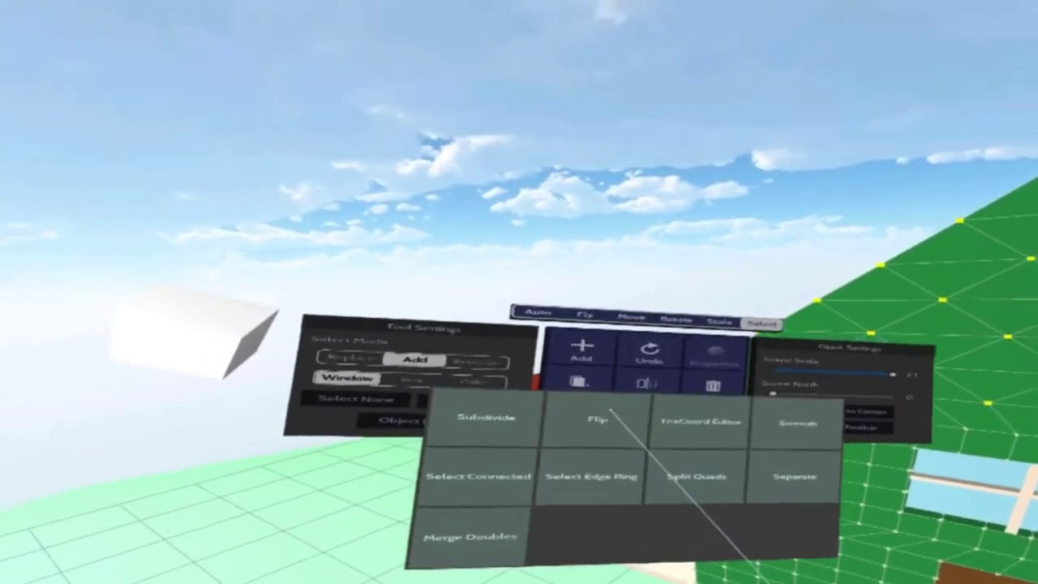
click(507, 399)
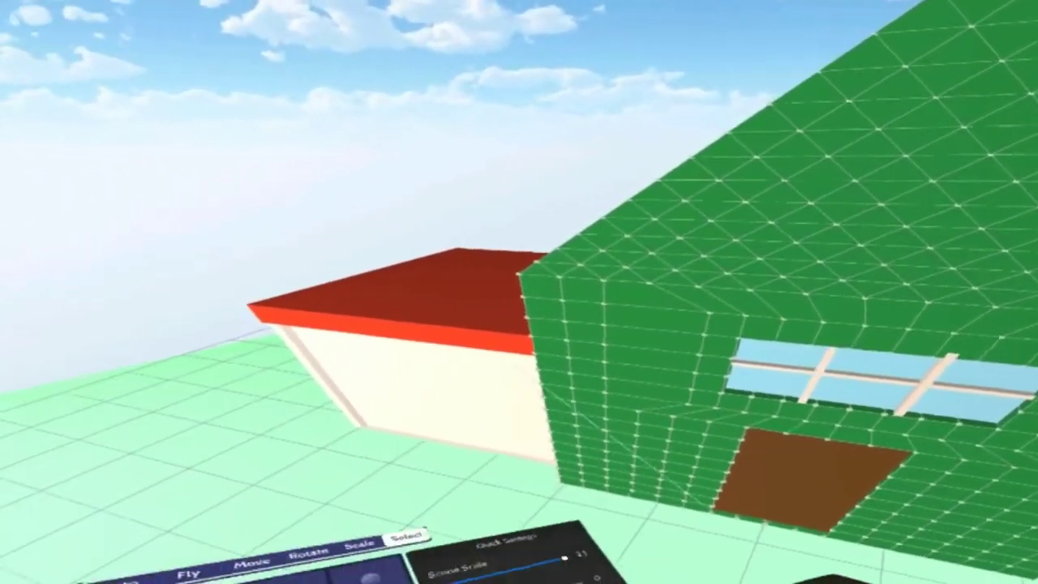
Step: Box-select the overlapping vertices along the gable's lower edge and weld them to the top of the front wall
key(Left)
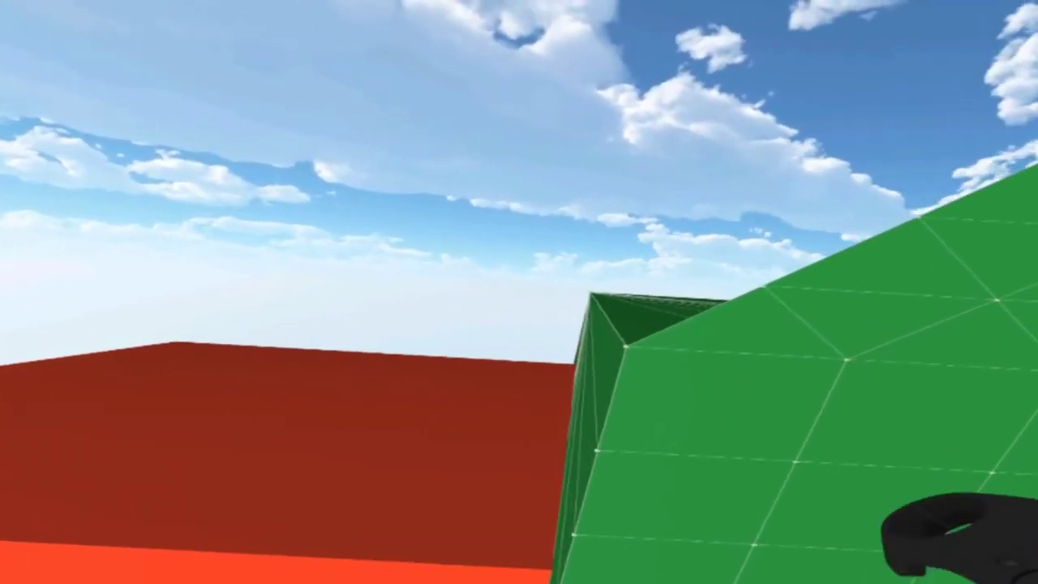
key(Left)
key(Left)
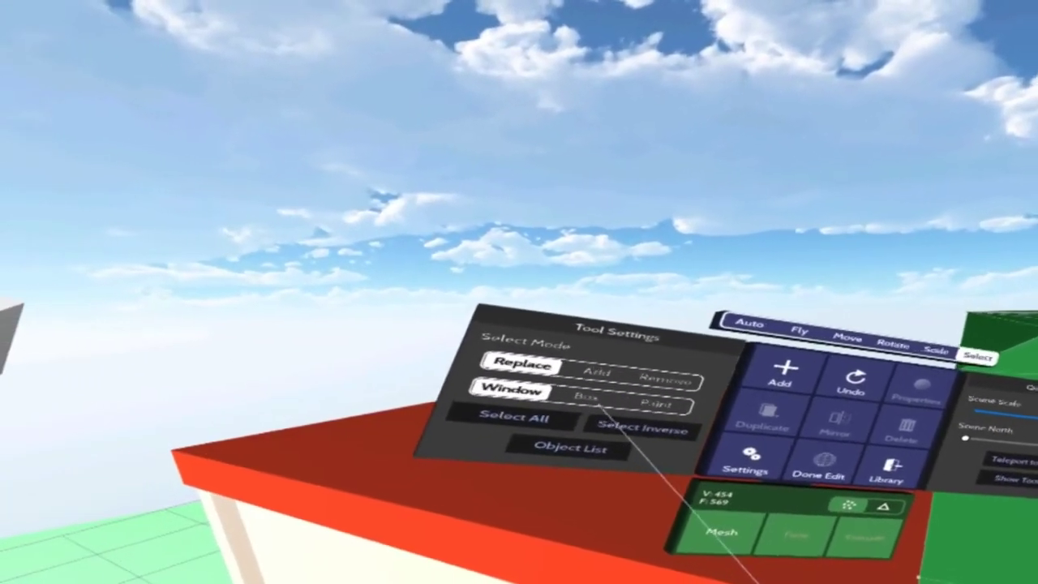
click(318, 451)
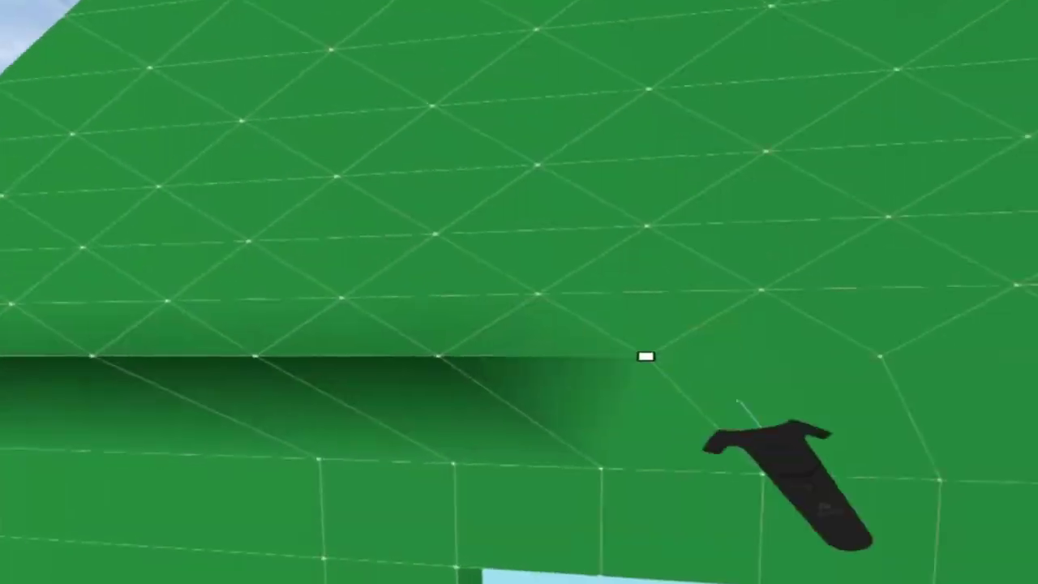
click(899, 290)
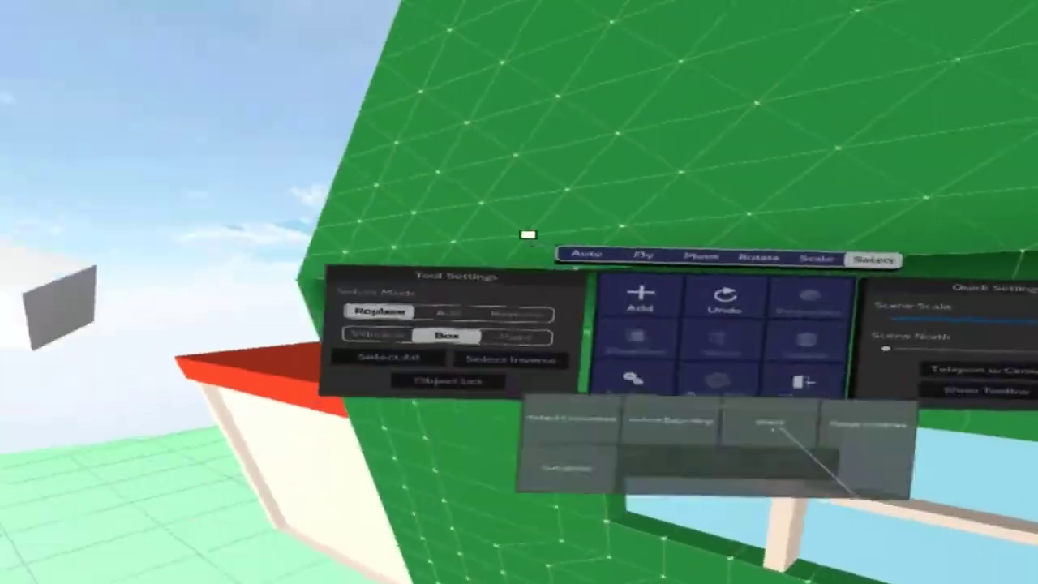
click(767, 427)
drag(633, 355, 717, 446)
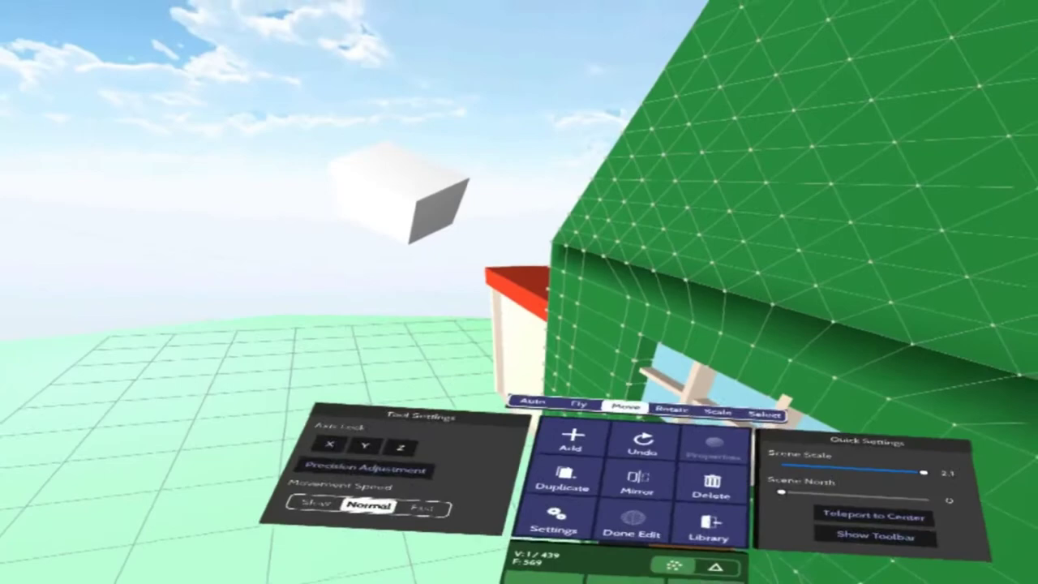
Step: Set the whole house mesh to flat shading
click(579, 403)
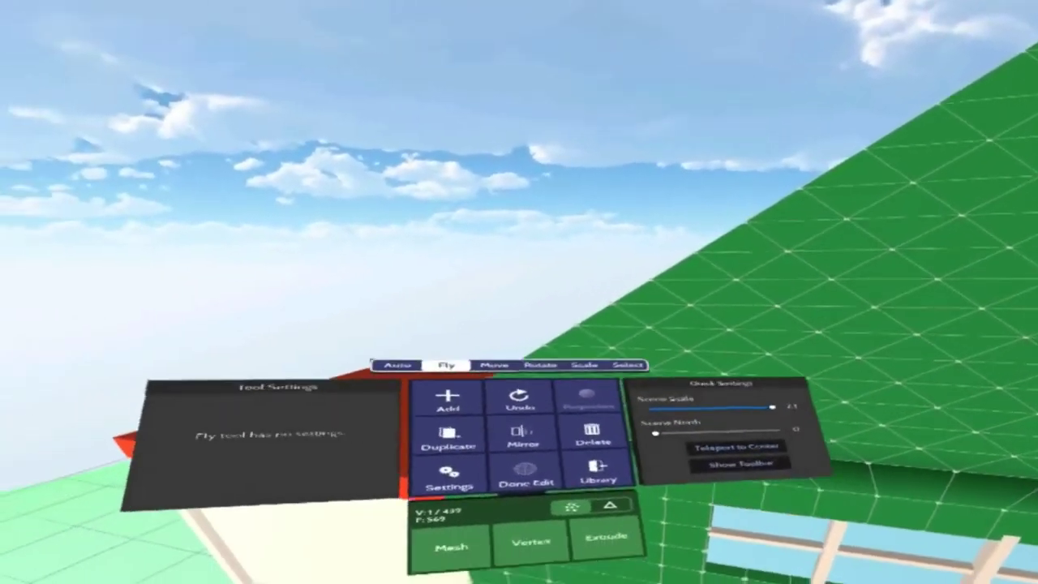
click(522, 473)
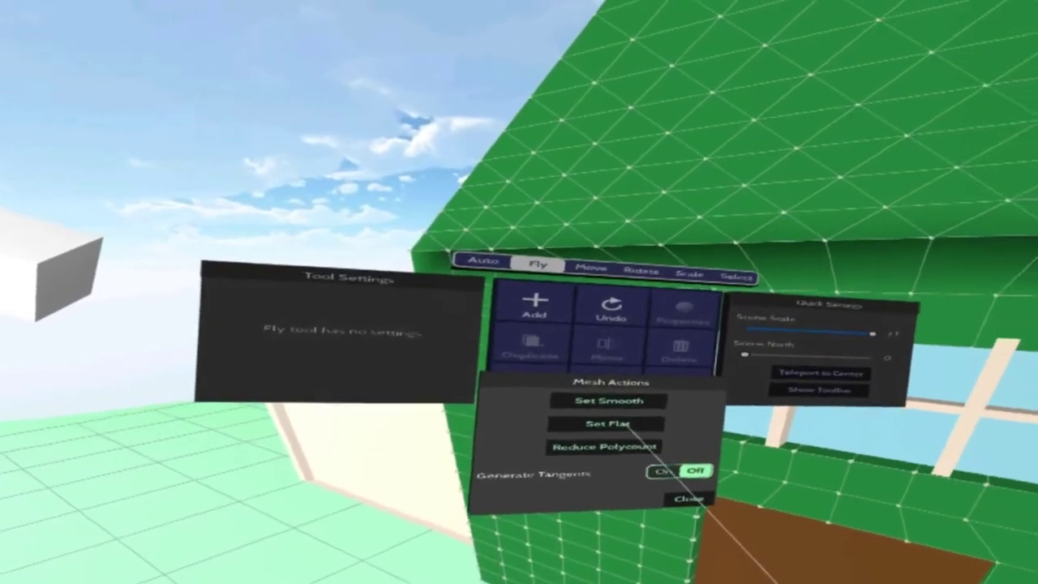
click(630, 426)
click(626, 494)
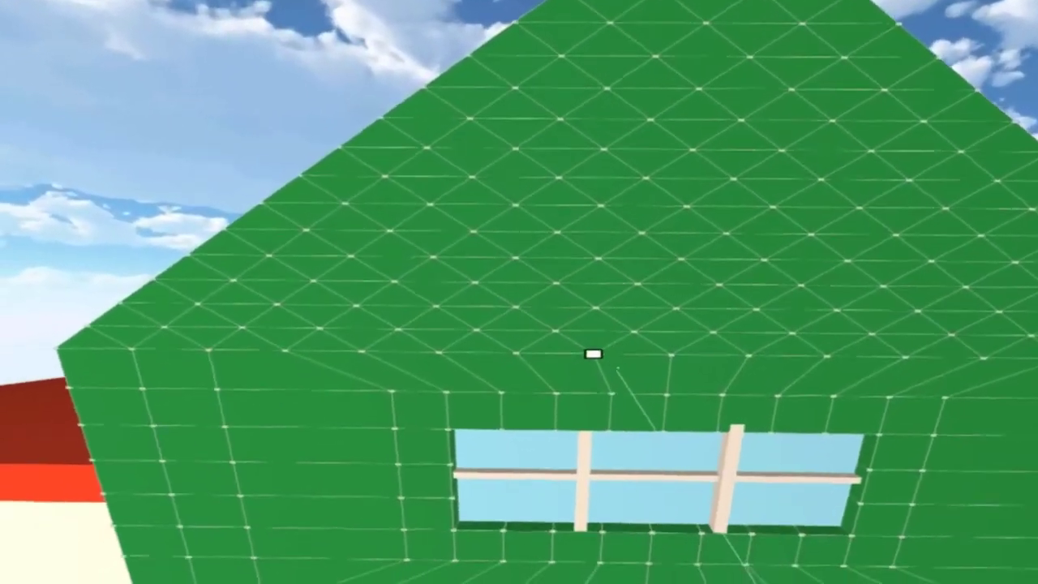
Step: Pull a vertex on the seam above the window to test the weld and undo the move
mouse_move(611, 334)
mouse_down()
mouse_move(579, 336)
mouse_move(628, 370)
mouse_move(591, 373)
mouse_move(628, 332)
mouse_up()
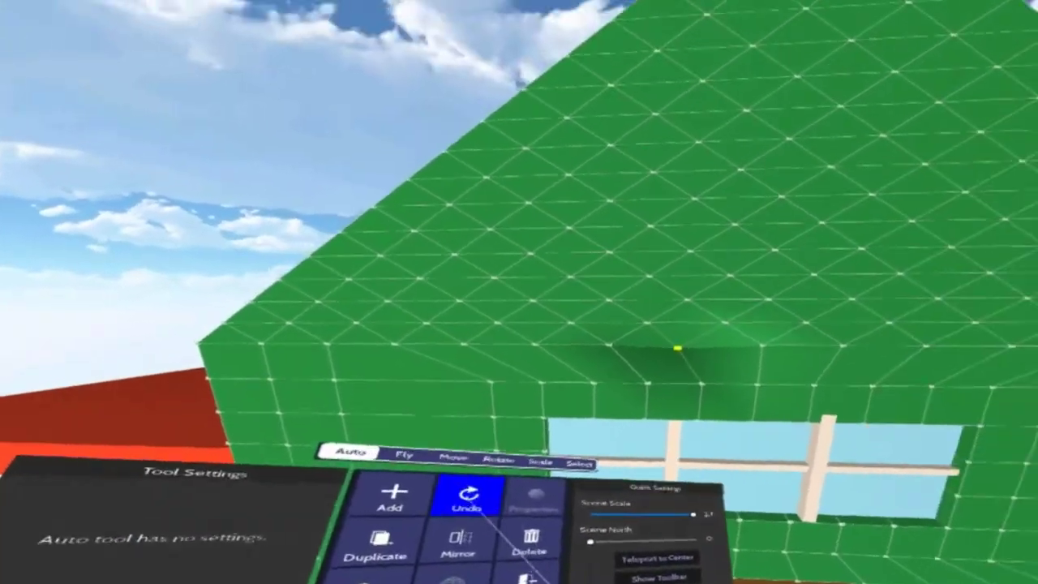
click(475, 512)
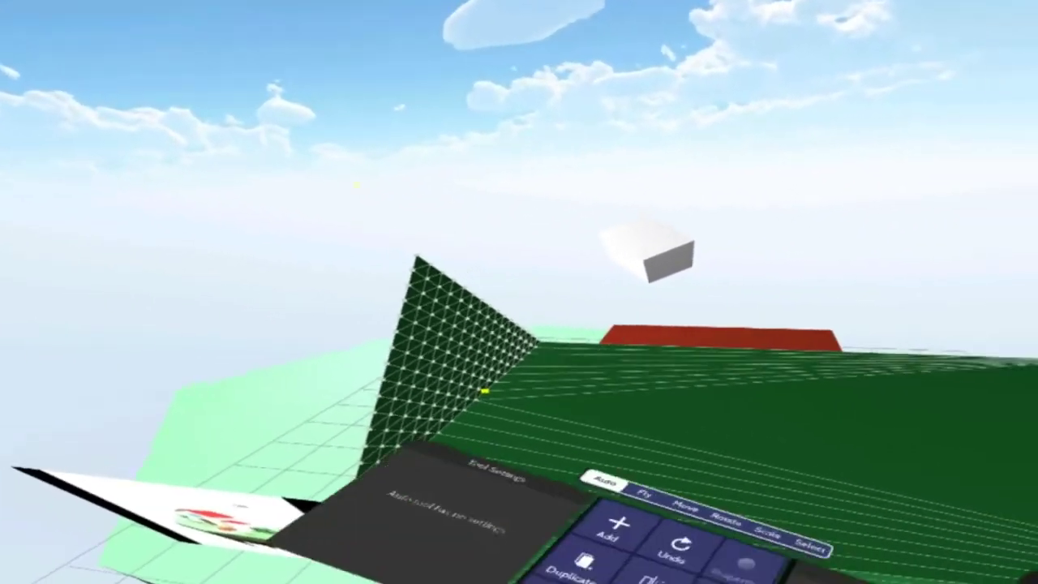
Step: Extrude the selected gable vertices back along the house to form the roof volume and apply flat shading with a minimum angle of 45
key(Right)
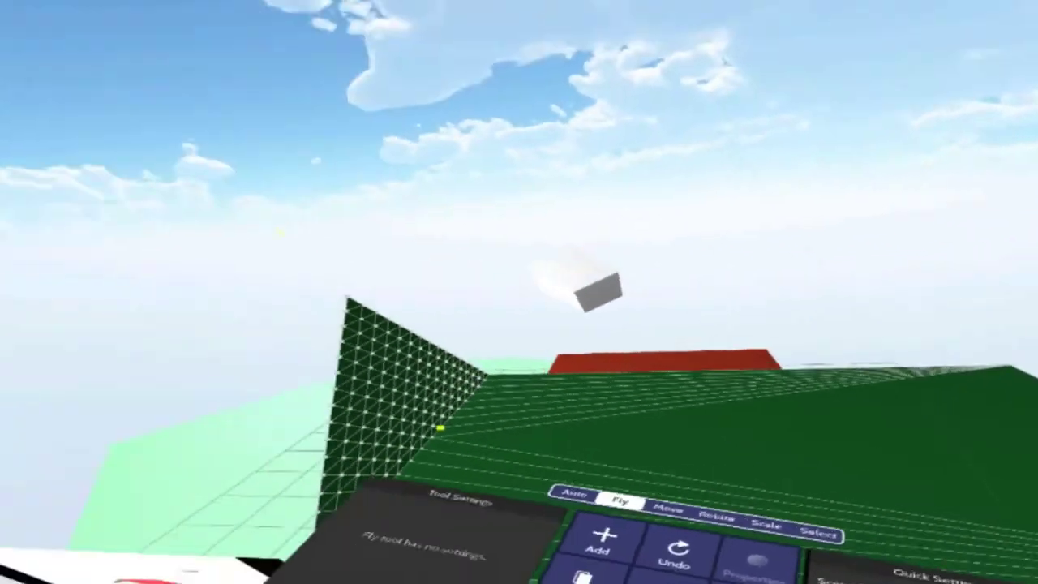
key(Right)
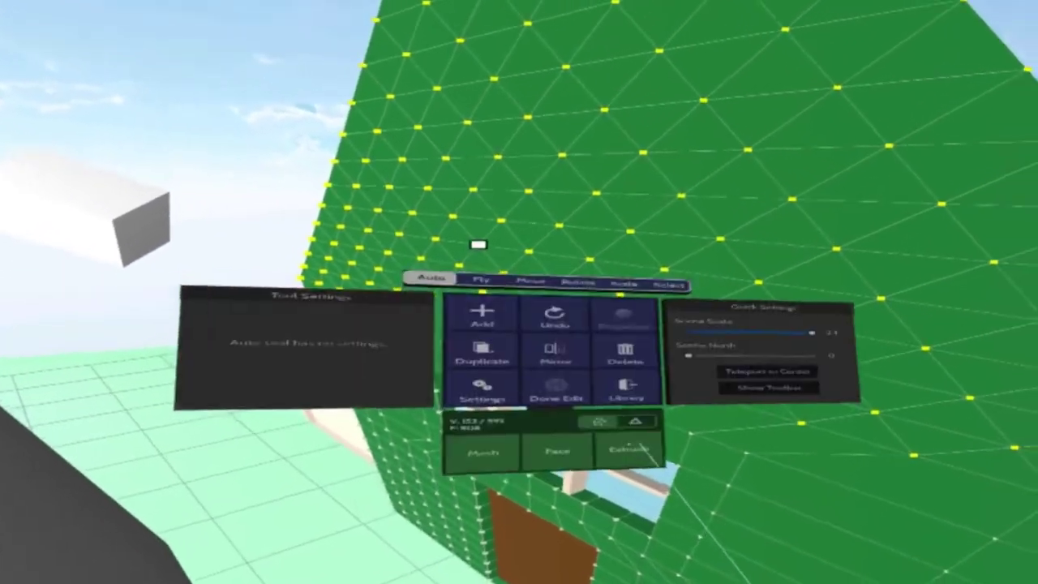
click(628, 448)
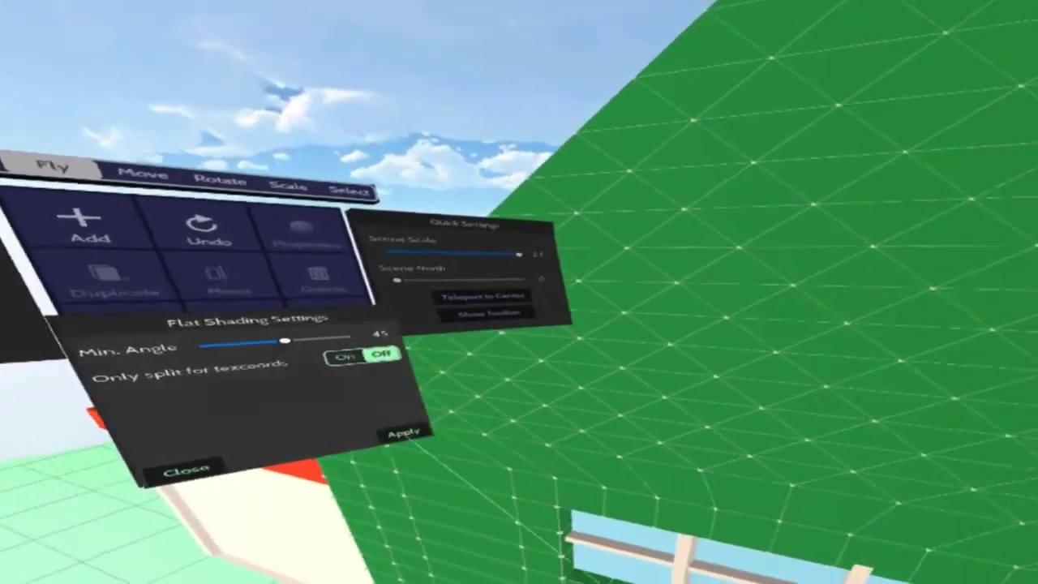
click(642, 450)
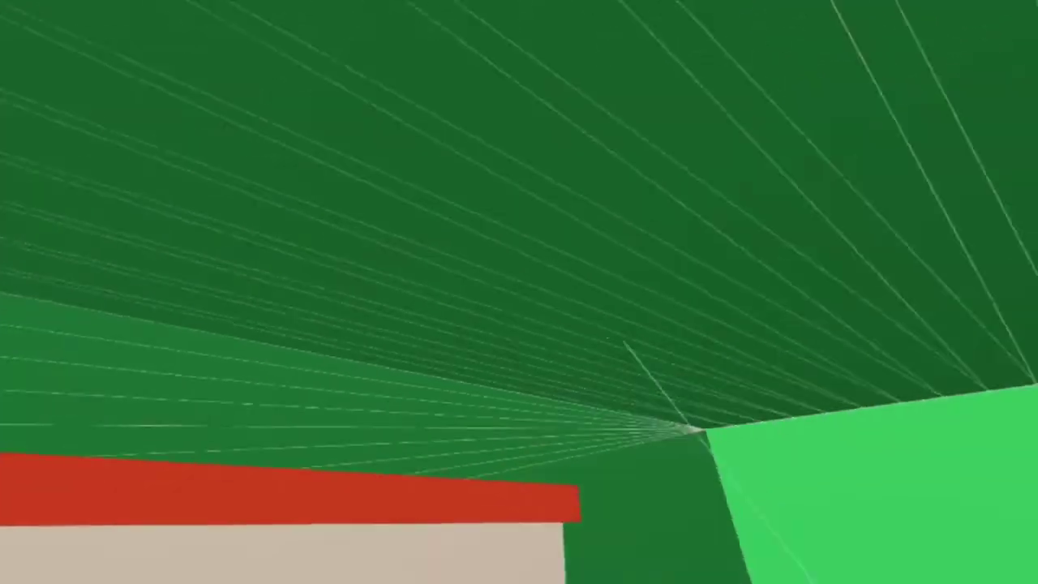
Step: Switch to face selection inside the house, paint-select the unneeded interior faces and delete them
key(Right)
key(Right)
key(Right)
key(Right)
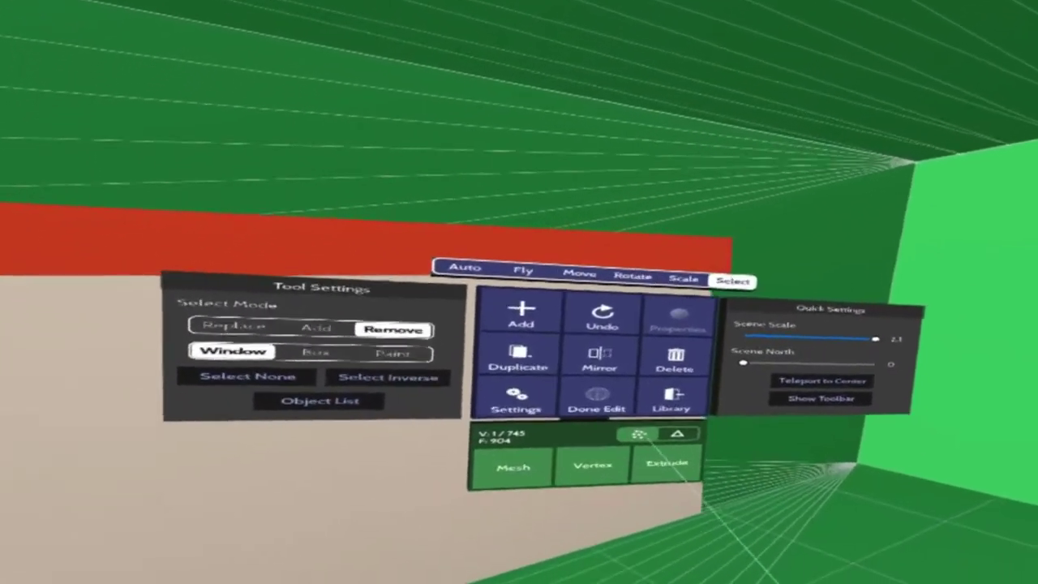
click(677, 434)
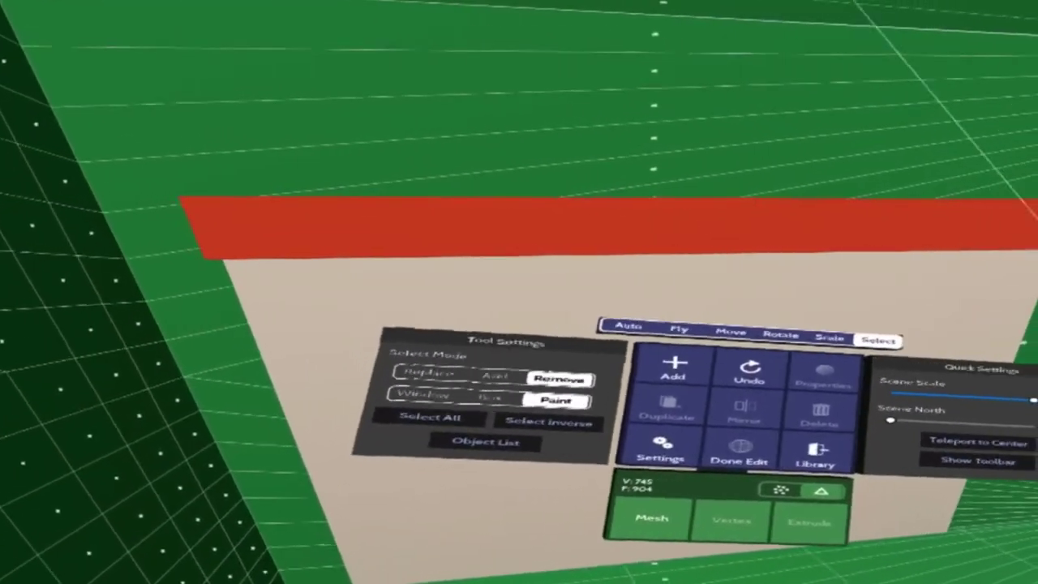
click(536, 374)
drag(507, 316, 524, 310)
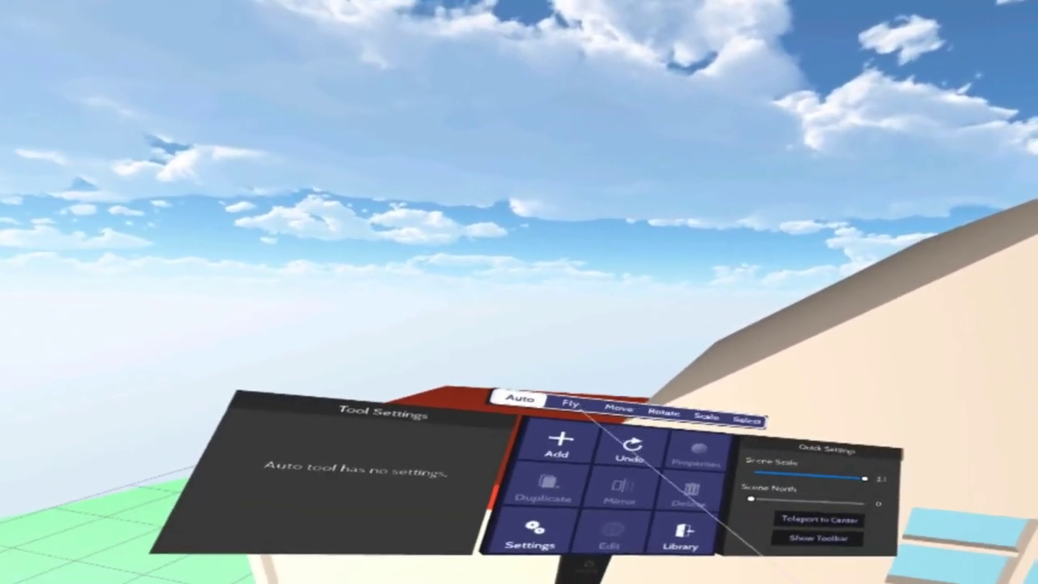
Step: Paint-select both roof slopes in the house mesh, duplicate their faces and split the copy into a separate roof object
click(558, 415)
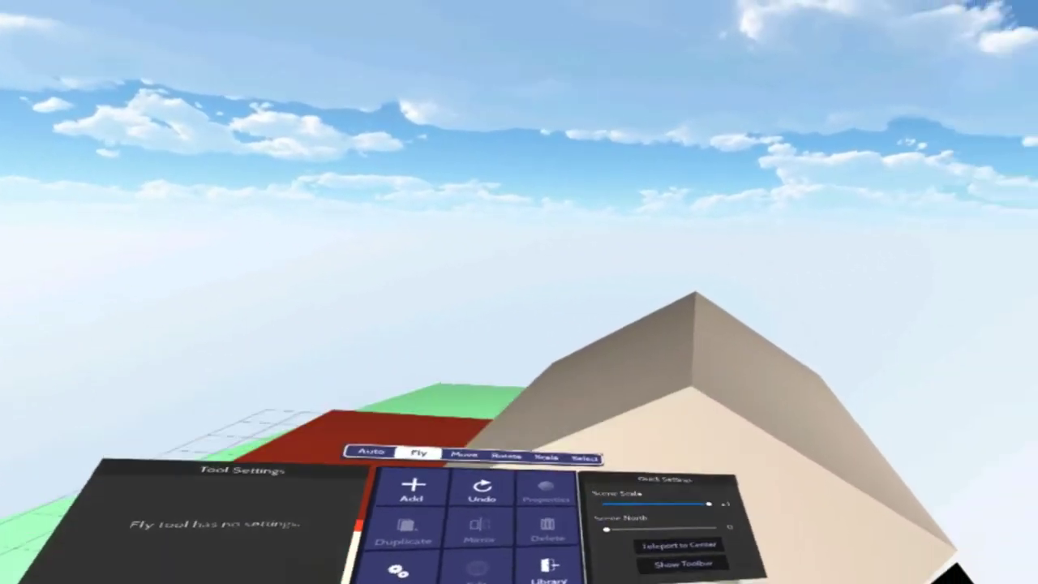
click(568, 365)
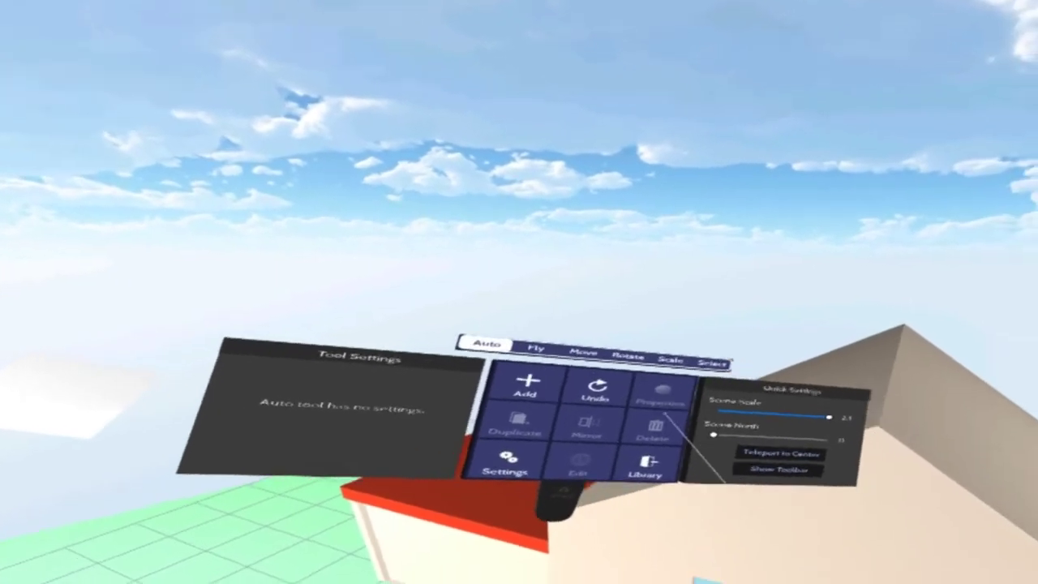
click(843, 487)
click(578, 465)
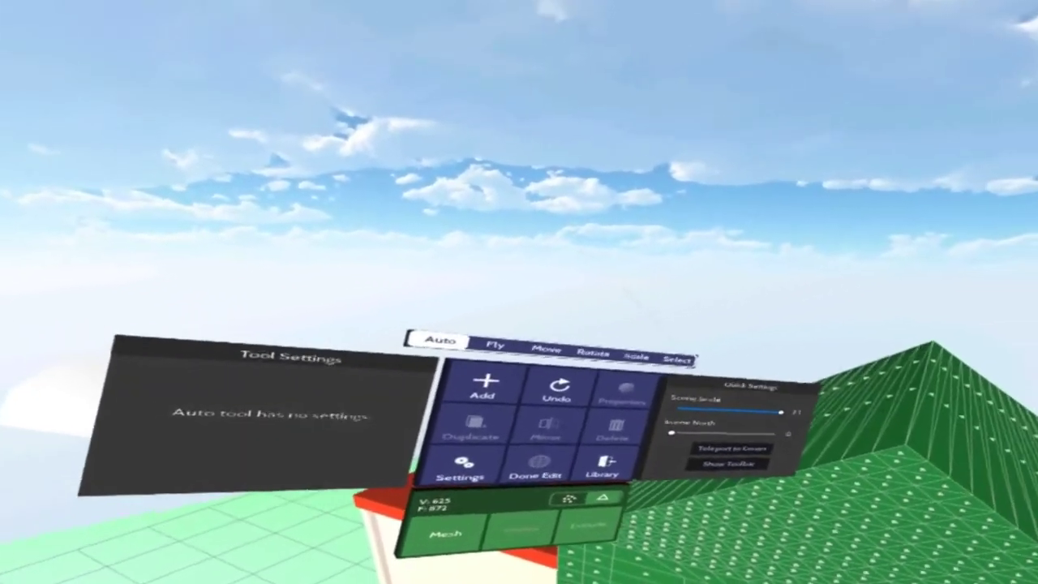
click(678, 360)
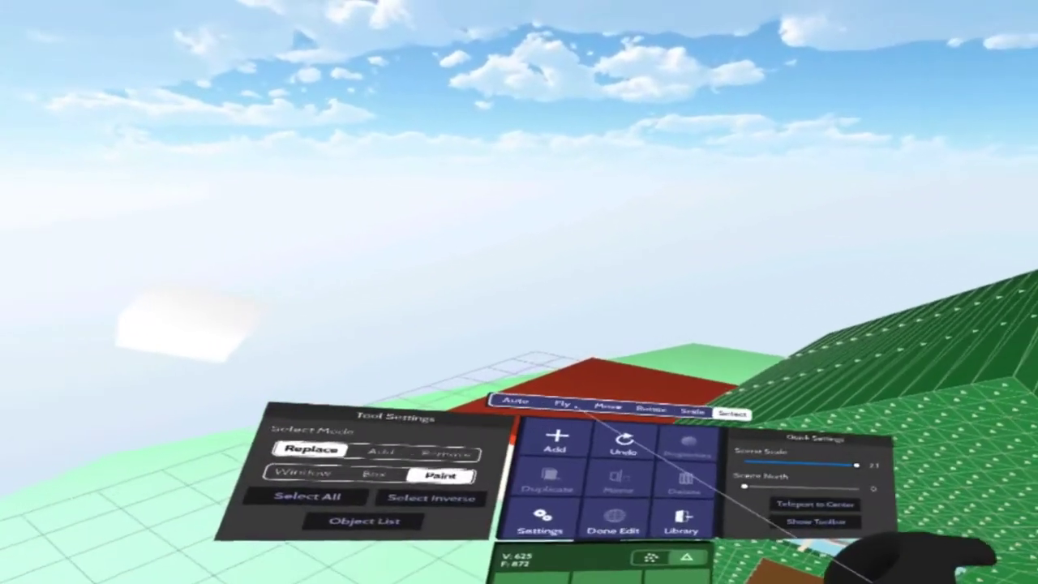
click(562, 406)
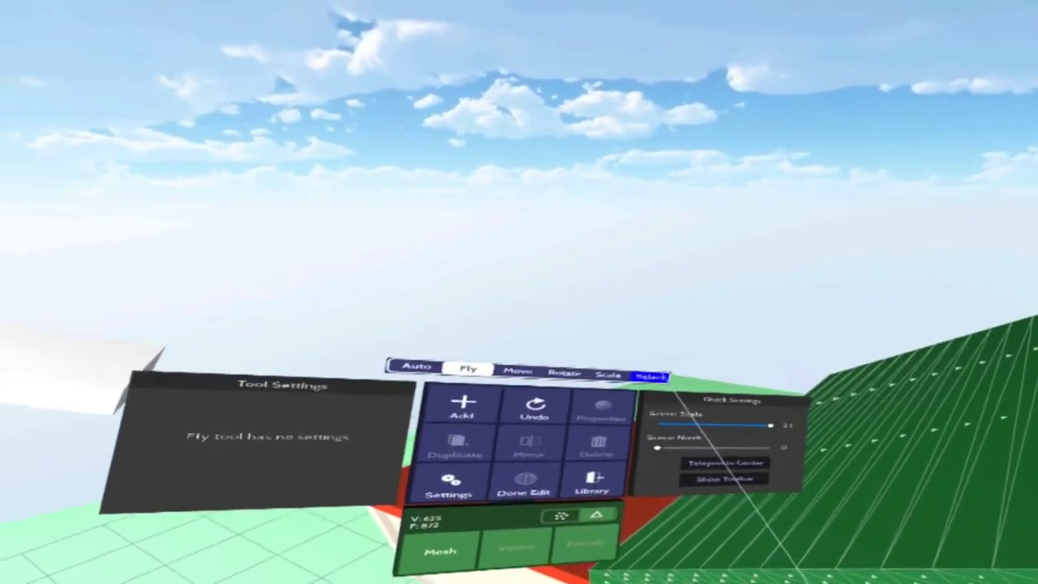
click(653, 376)
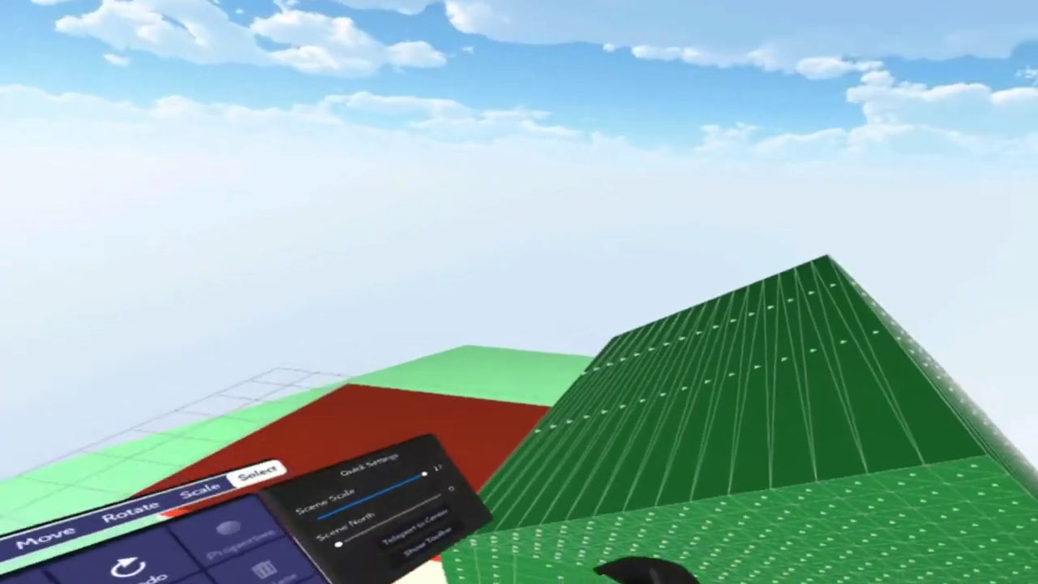
mouse_move(538, 417)
mouse_down()
mouse_move(597, 390)
mouse_move(528, 407)
mouse_move(684, 342)
mouse_move(619, 335)
mouse_move(511, 401)
mouse_move(630, 350)
mouse_move(656, 318)
mouse_move(681, 353)
mouse_up()
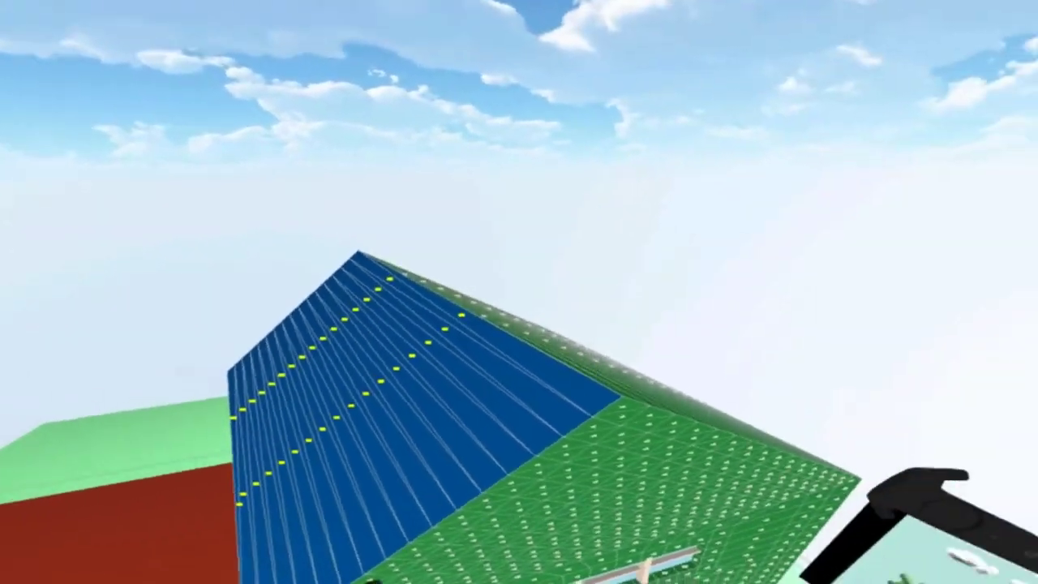
mouse_move(485, 353)
mouse_down()
mouse_move(656, 413)
mouse_move(454, 361)
mouse_move(474, 344)
mouse_move(530, 362)
mouse_up()
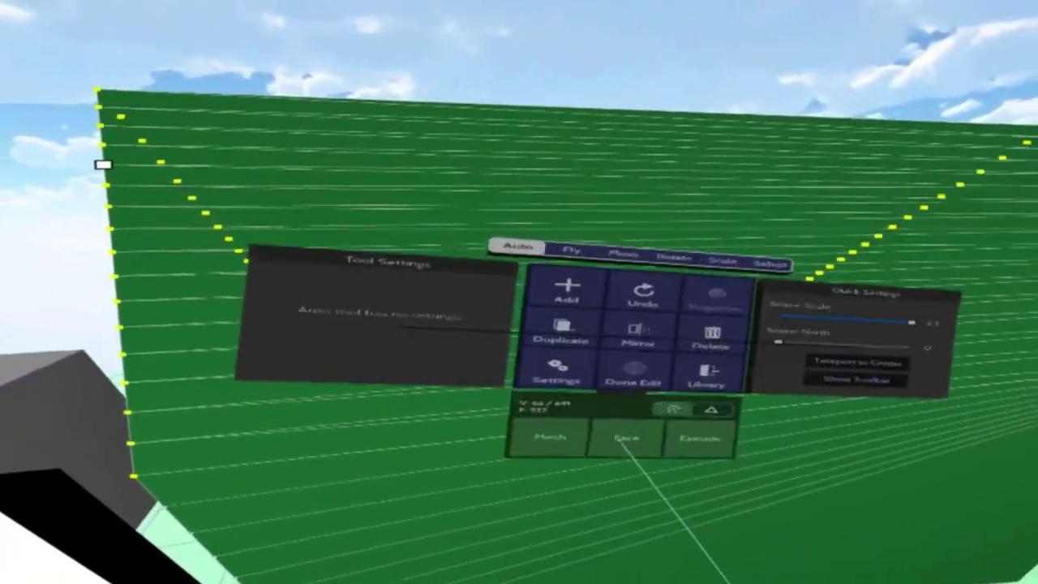
click(626, 439)
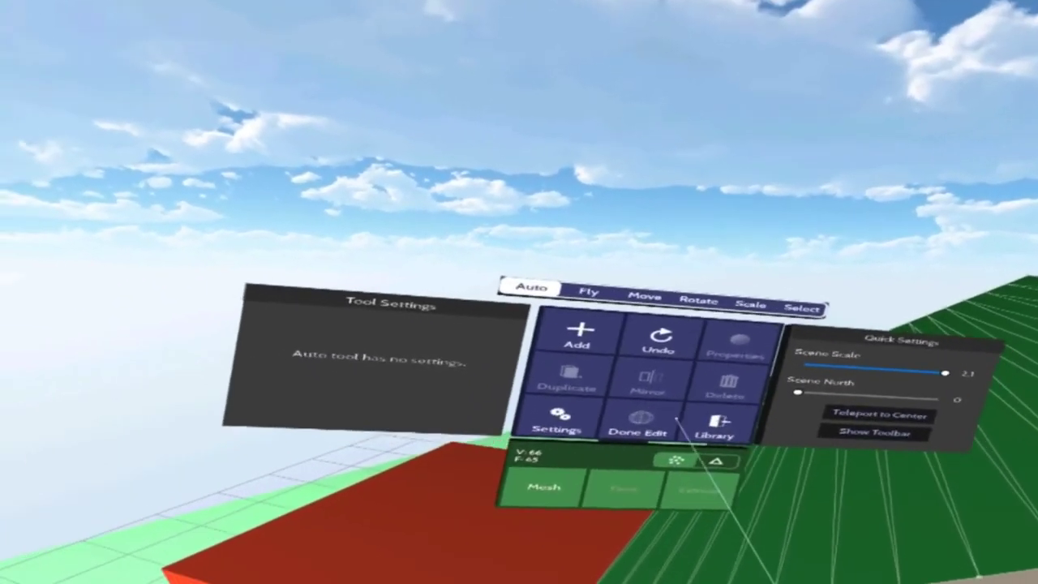
Step: Extrude the separate roof sheet to give it thickness and apply flat shading with a minimum angle of 0
scroll(582, 381, down, 2)
click(574, 365)
scroll(578, 373, up, 2)
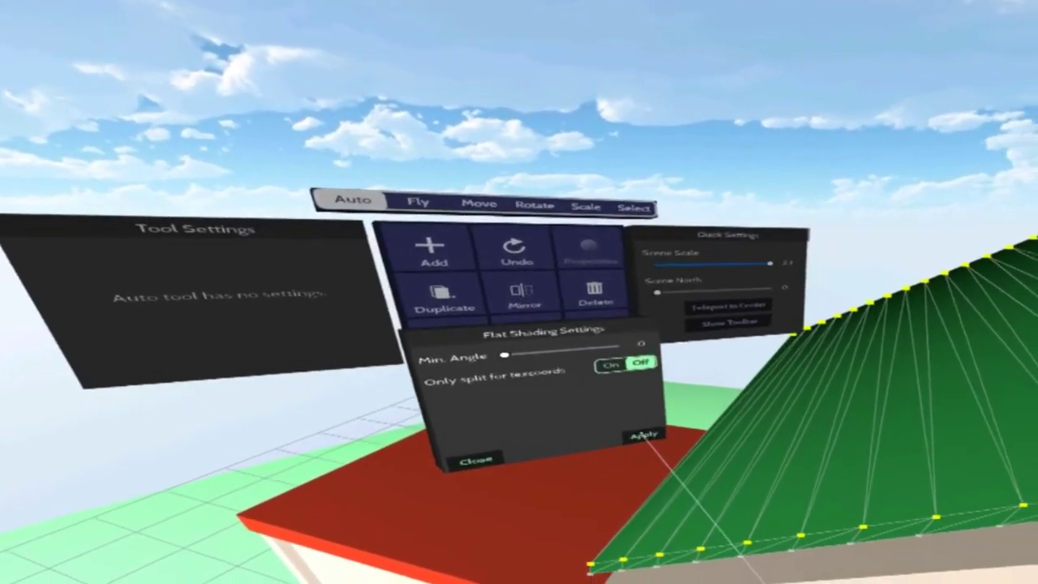
click(643, 436)
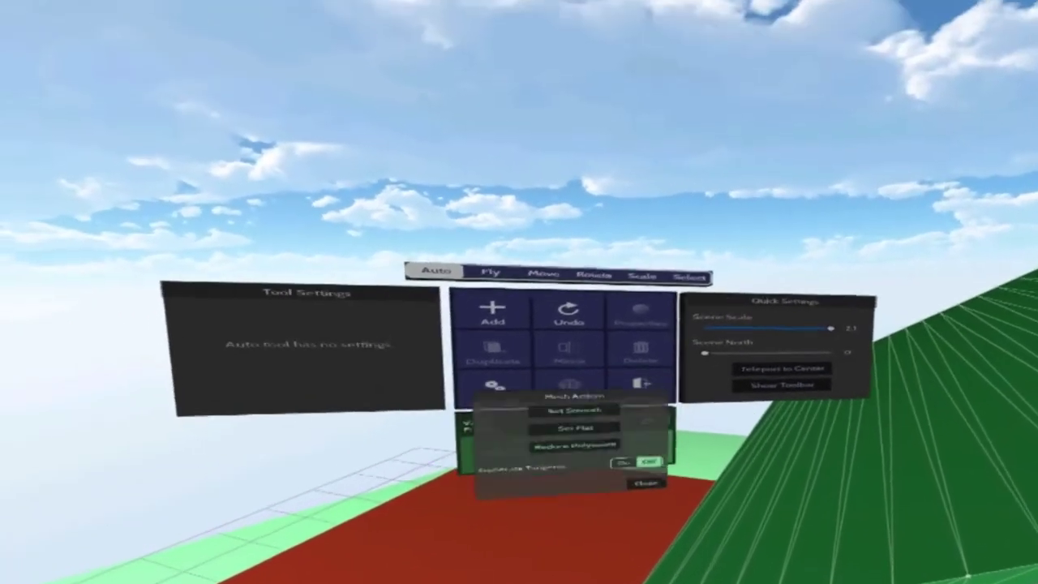
click(644, 482)
click(455, 379)
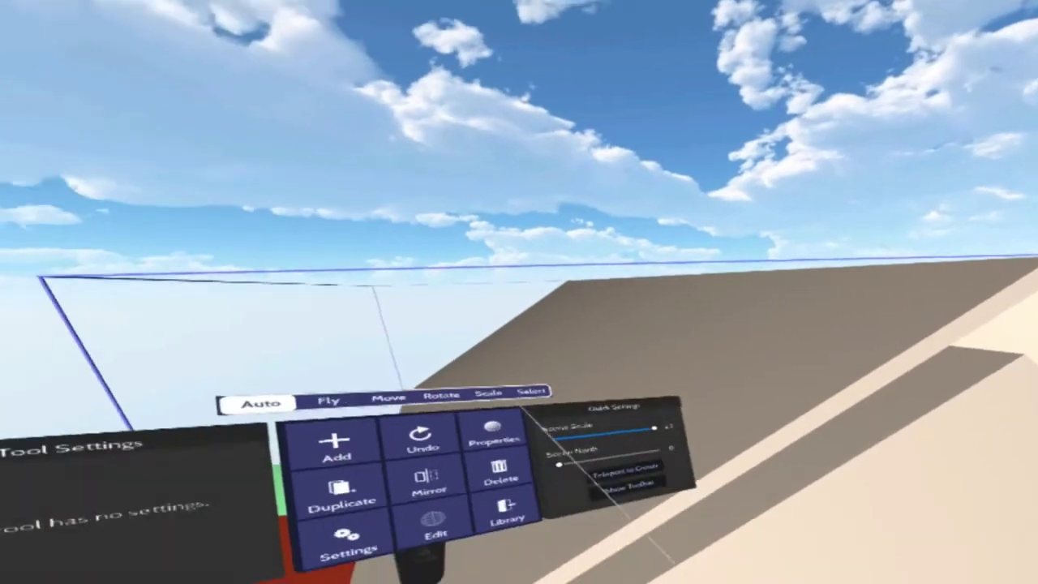
Step: Set the diffuse colour of the roof's Cube material to red
click(624, 415)
click(609, 416)
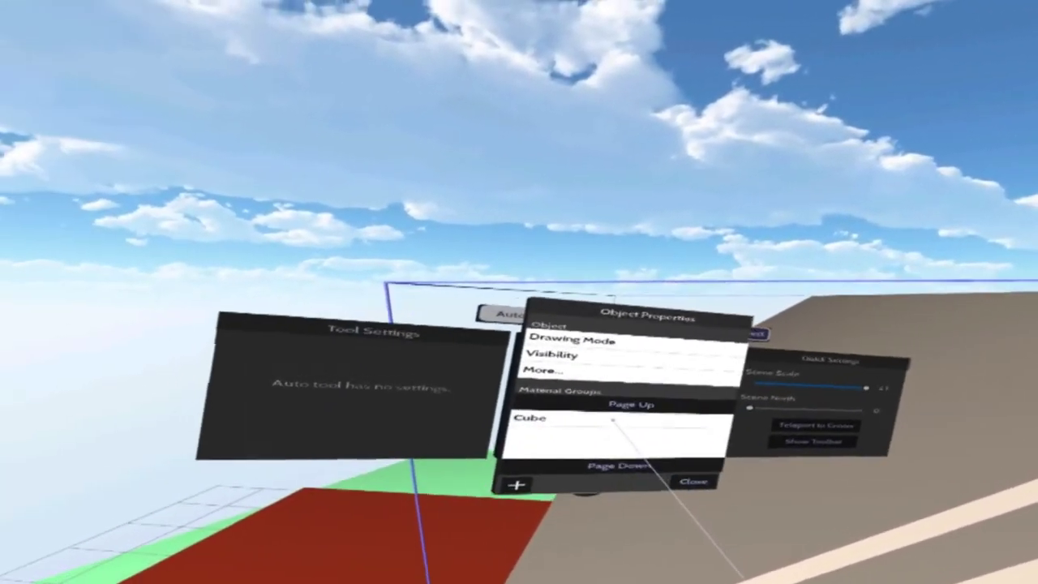
click(556, 389)
click(607, 396)
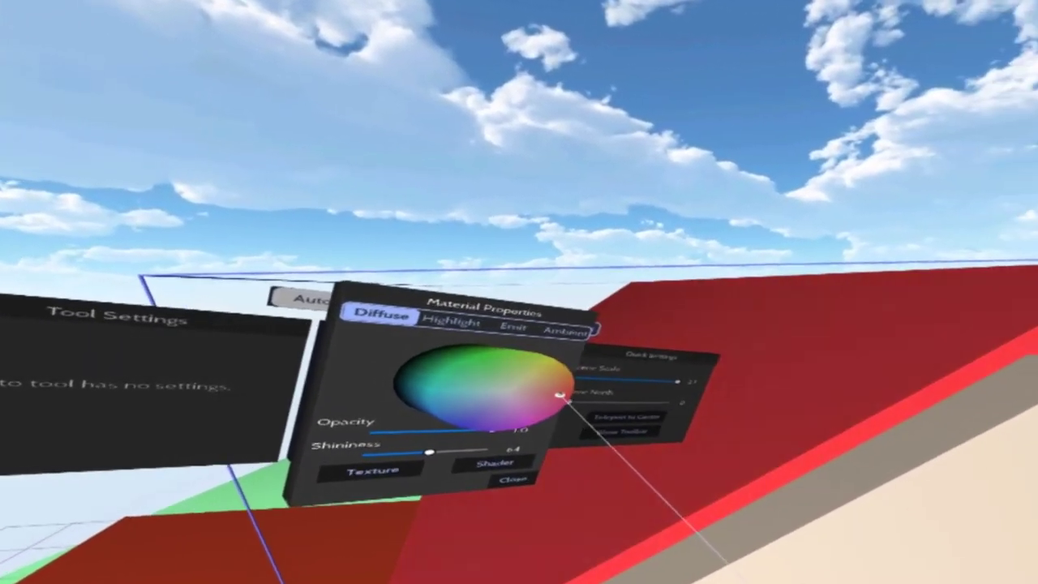
drag(560, 395, 133, 397)
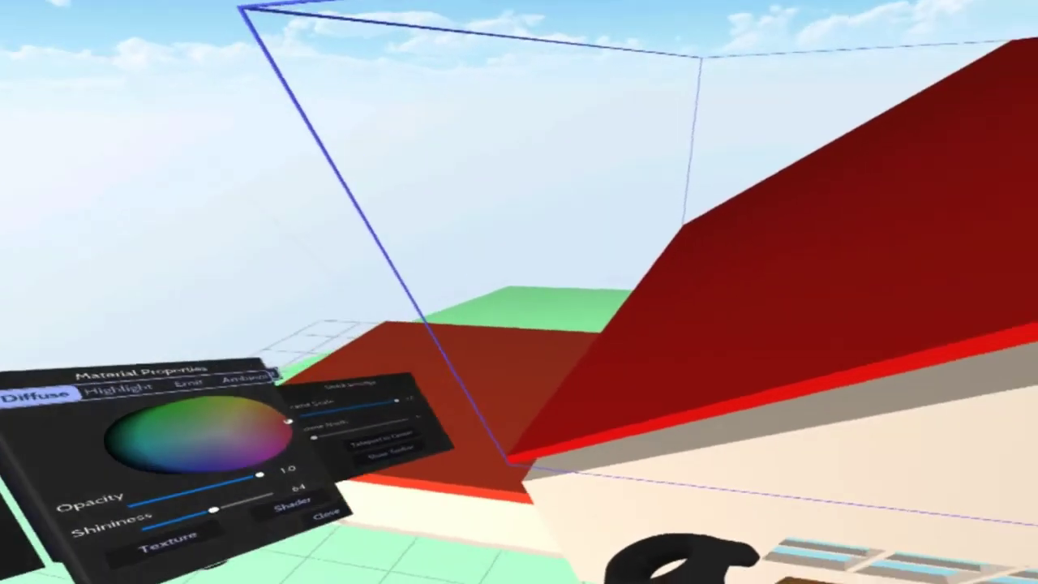
Step: Add-select the four eave corner vertices on the roof side away from the side block and pull them outward as an overhang
click(567, 485)
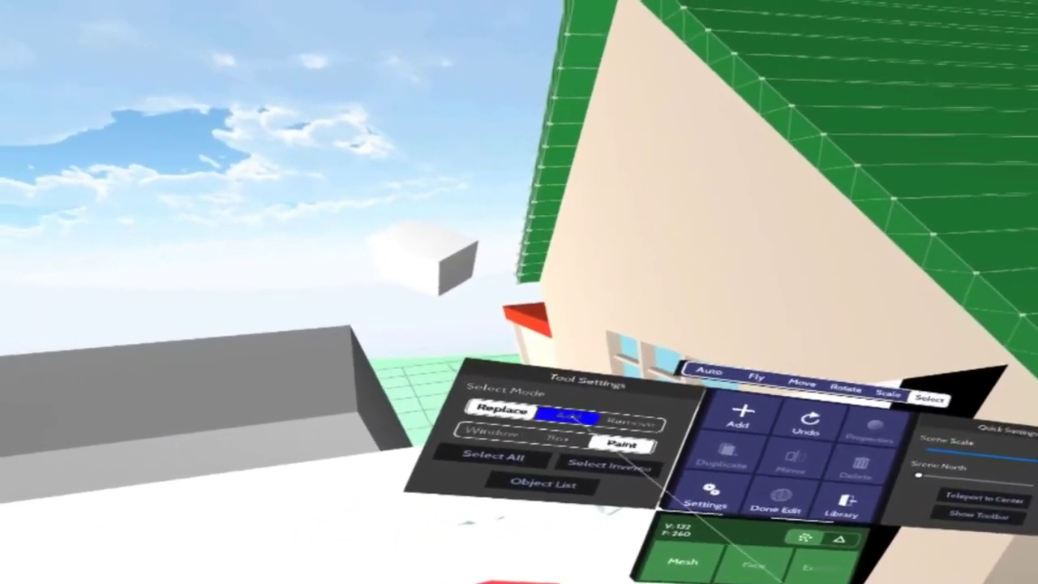
click(552, 425)
click(556, 366)
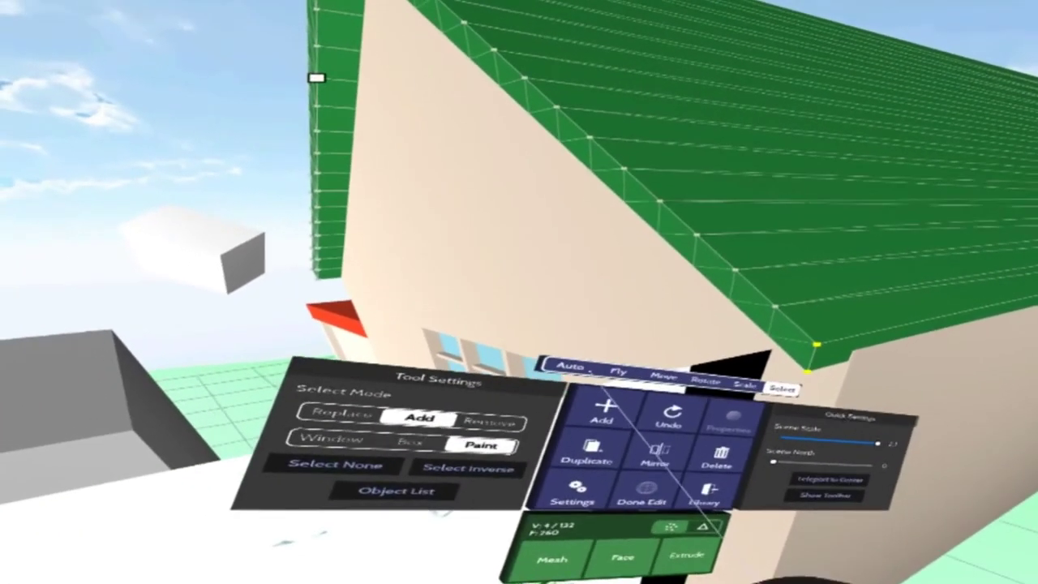
click(571, 366)
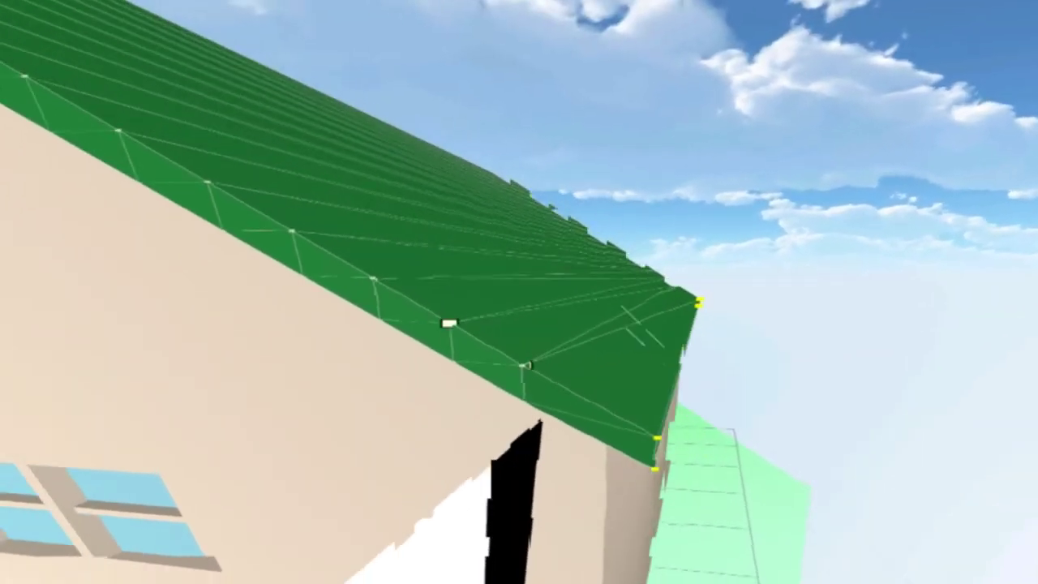
click(558, 438)
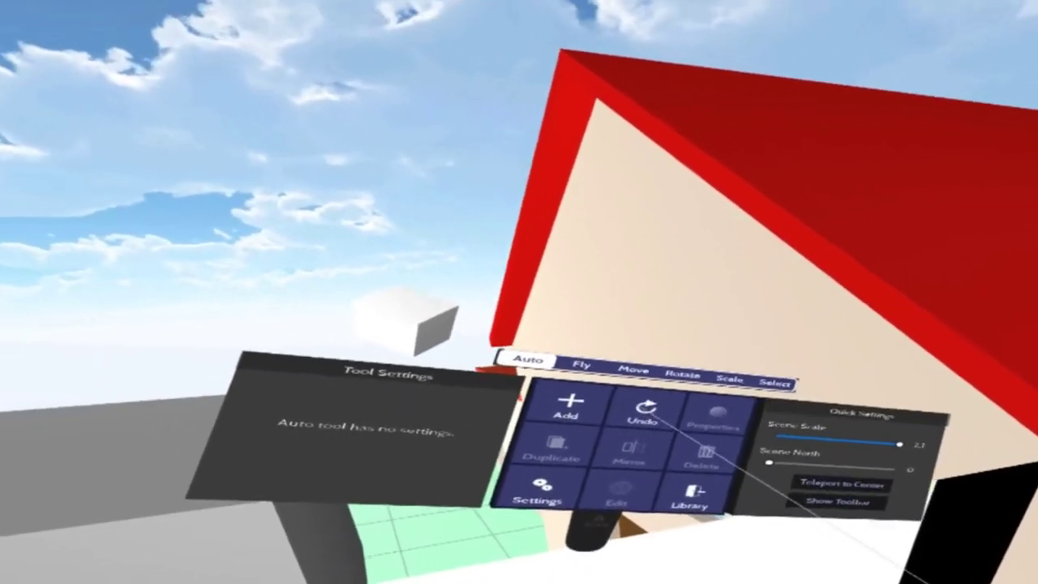
Step: Select the four eave corner vertices above the red-roofed side block and pull them outward as a matching overhang
click(581, 365)
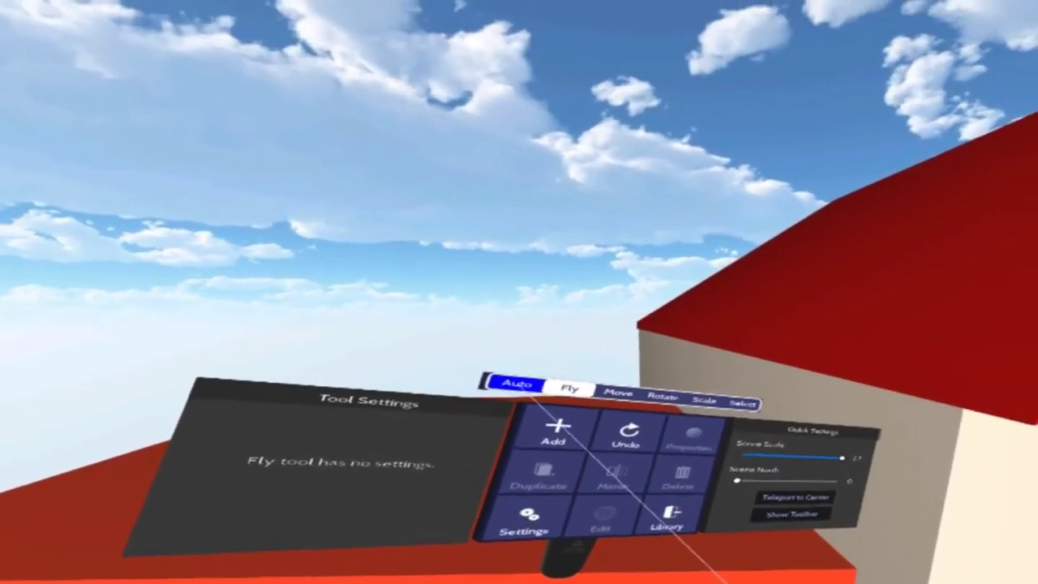
click(514, 382)
click(755, 355)
click(417, 474)
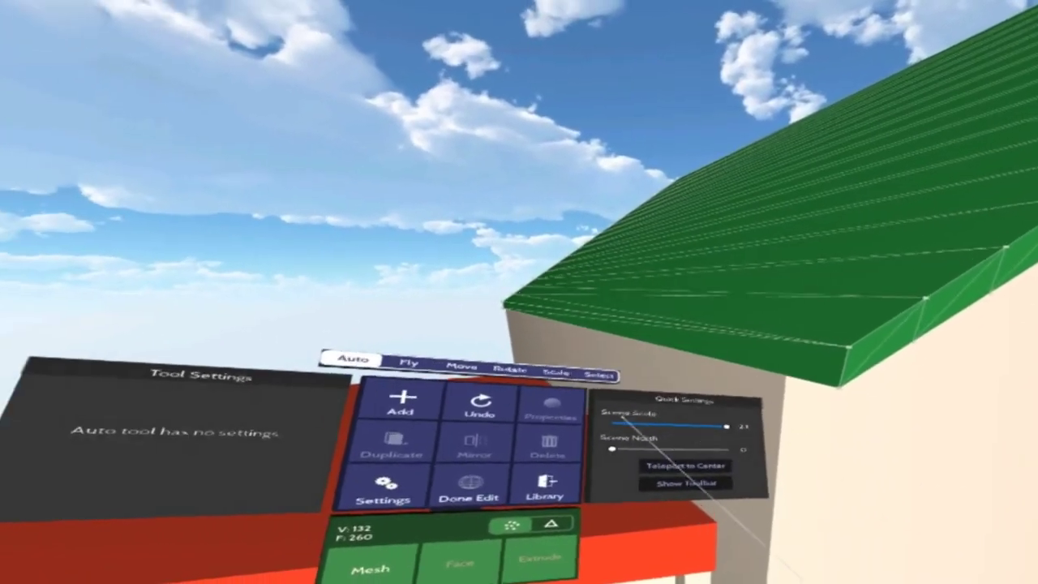
click(599, 375)
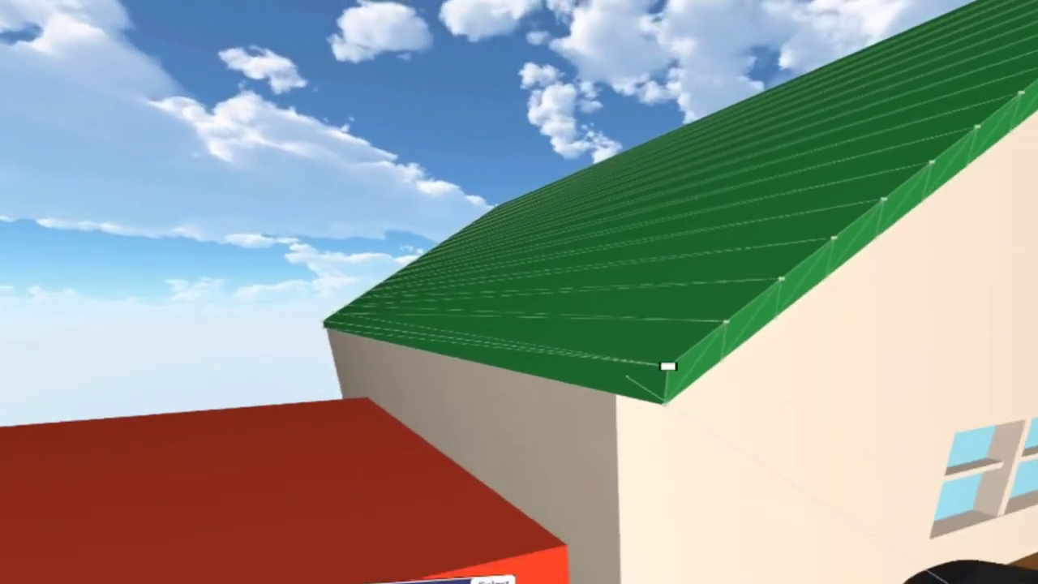
click(668, 366)
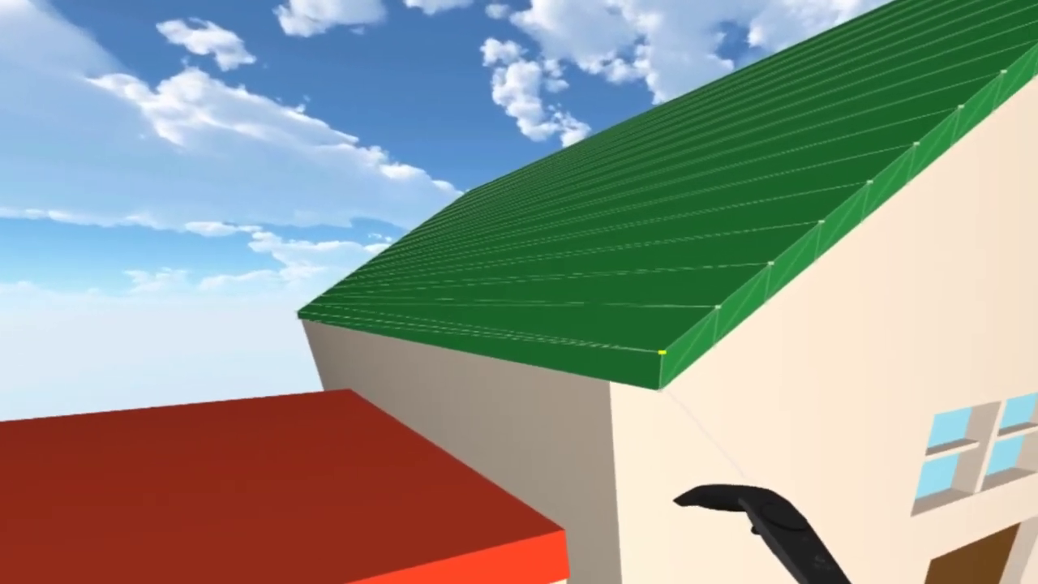
click(686, 388)
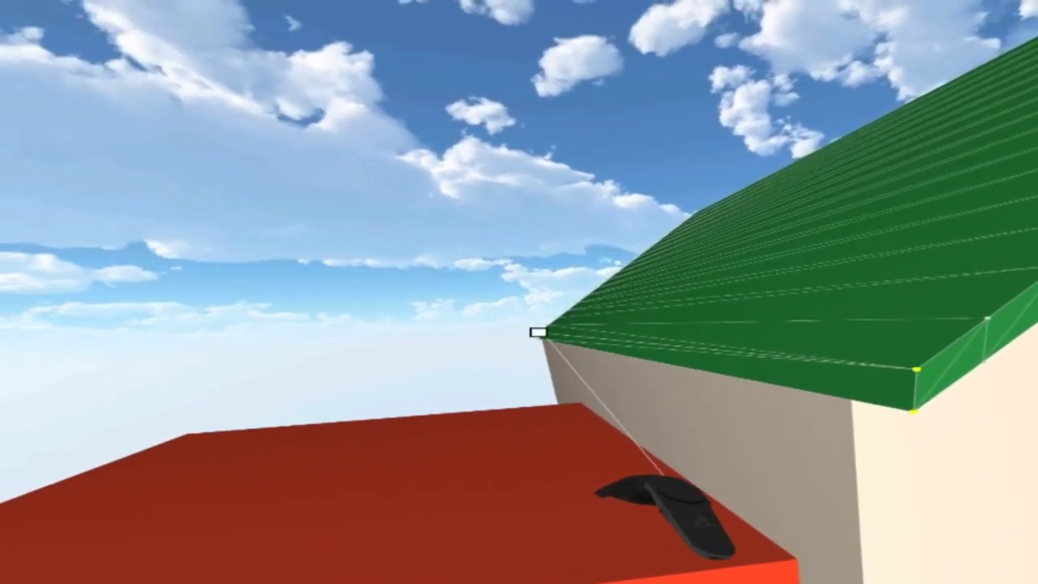
click(532, 333)
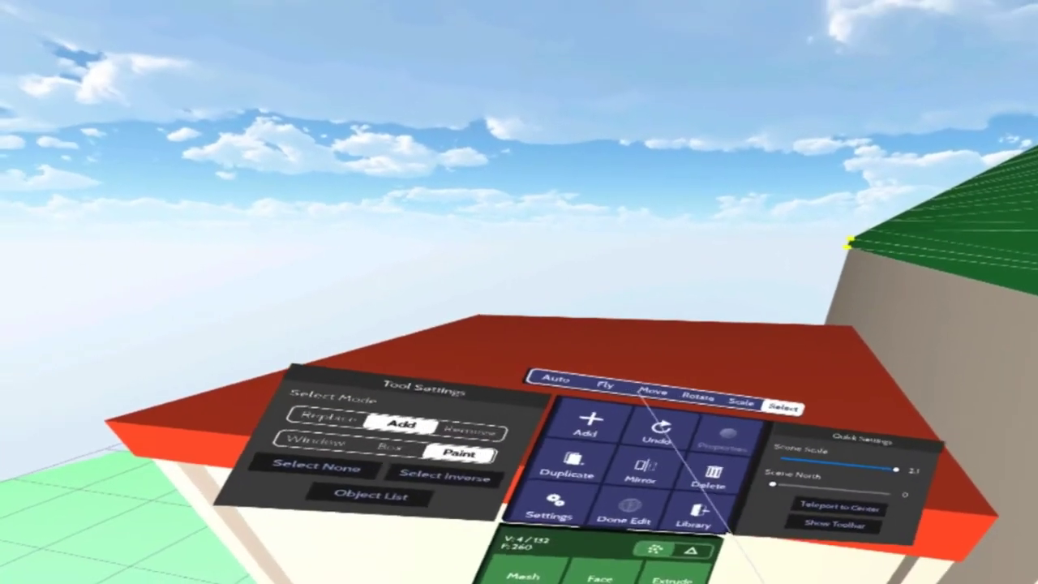
click(645, 391)
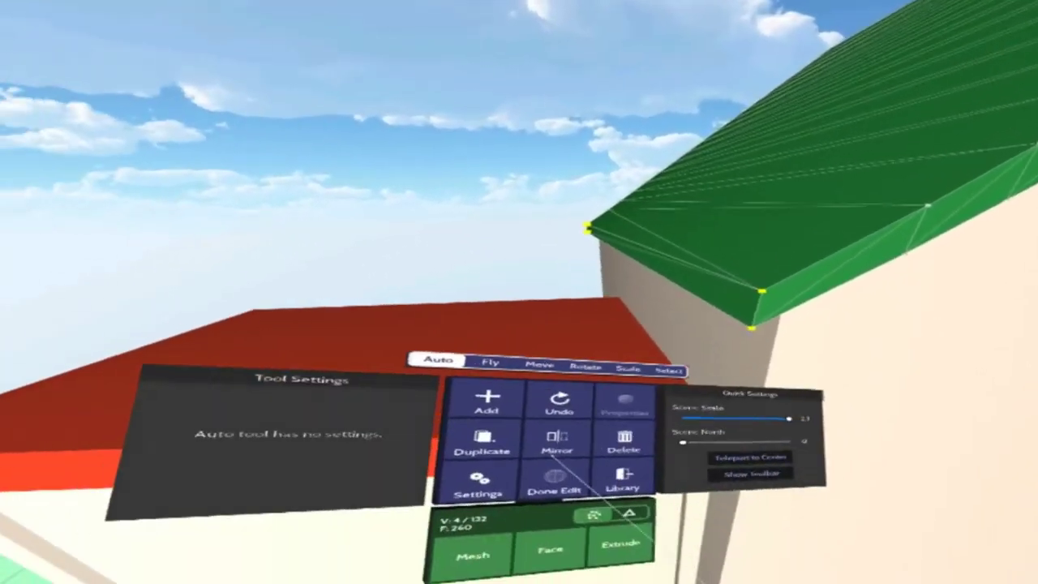
click(557, 480)
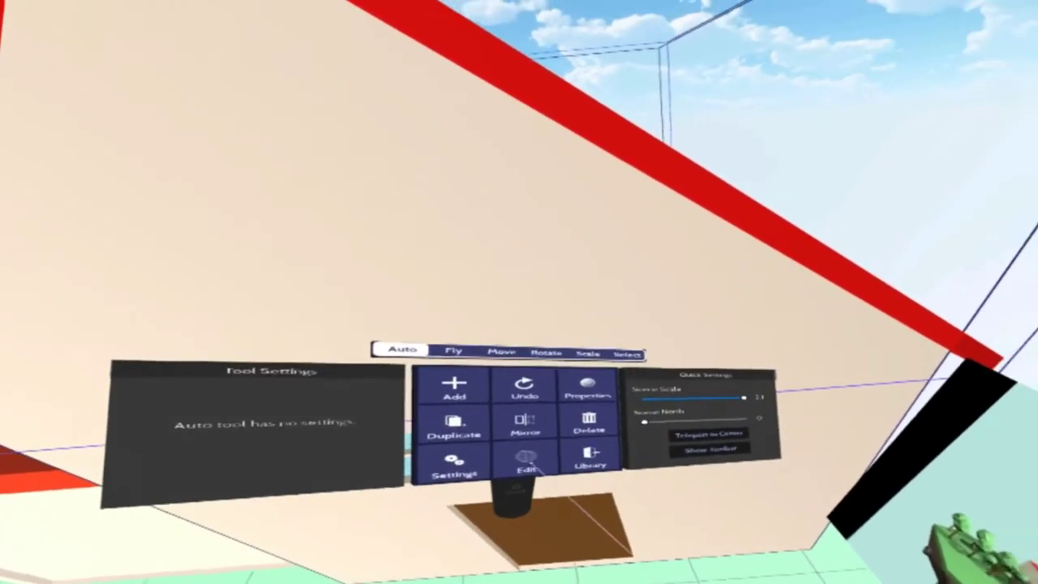
click(528, 463)
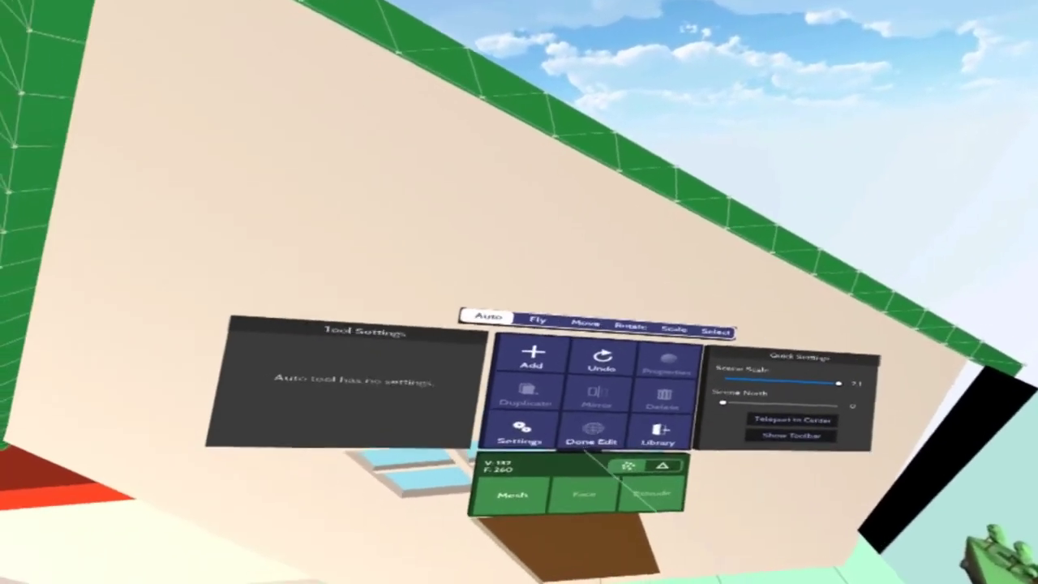
click(590, 438)
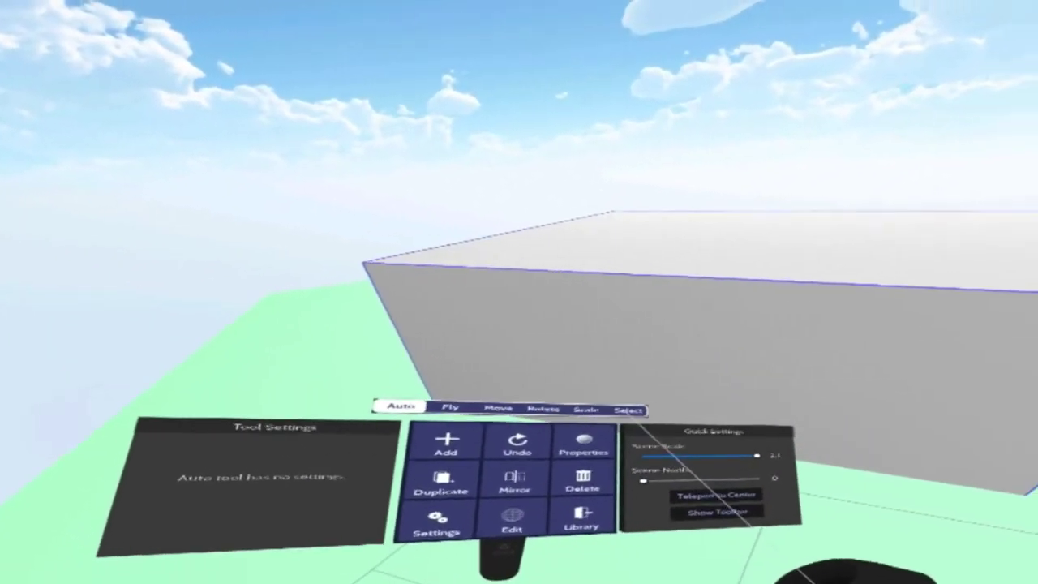
Step: Scale the new cube into a thin, wide slab on the green ground, using the X and Y axis locks
click(591, 410)
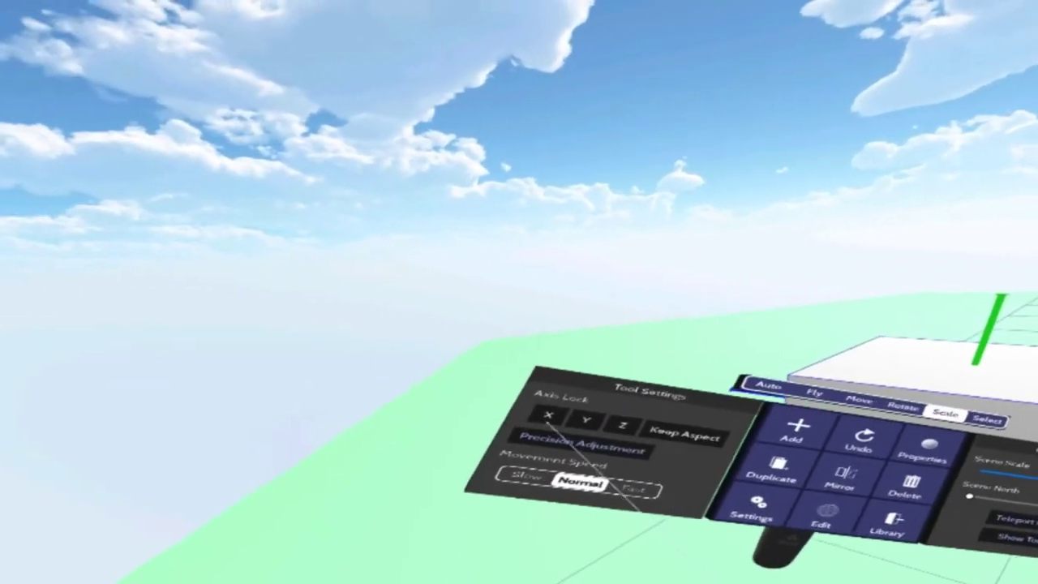
click(348, 441)
click(423, 445)
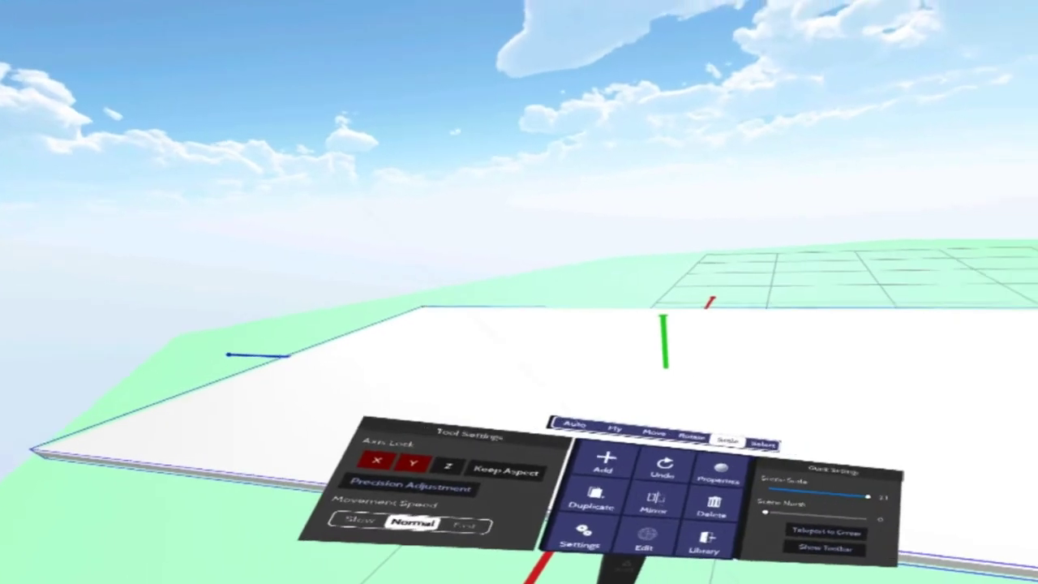
click(562, 424)
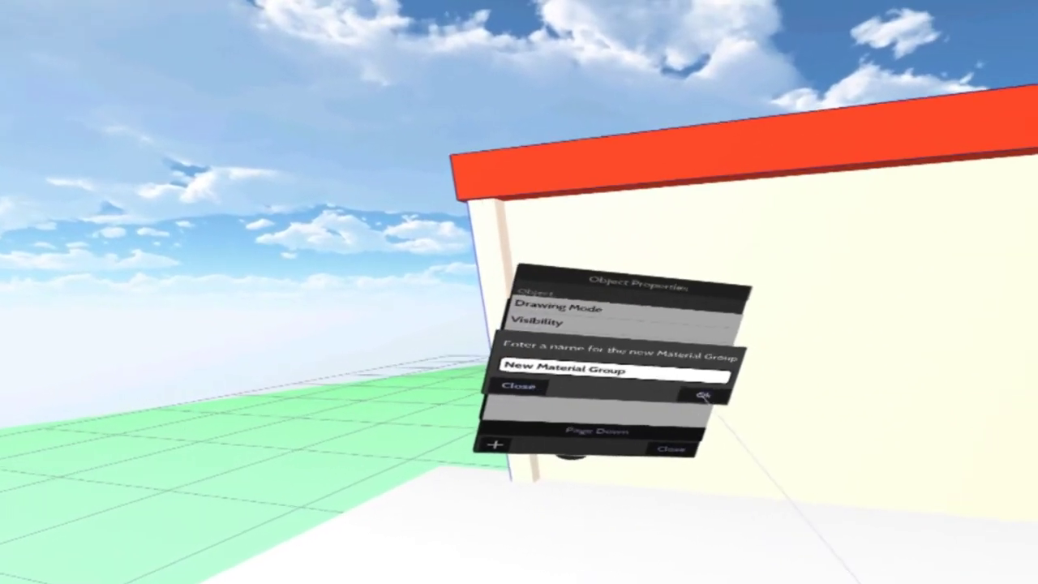
Step: Name the new material group on the red-roofed side block "garage door"
click(657, 386)
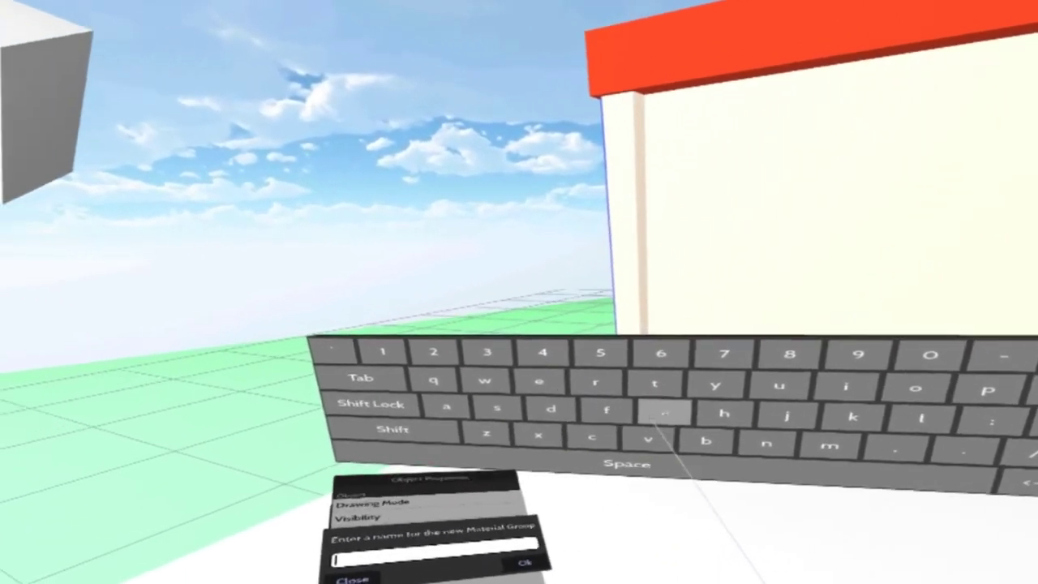
click(663, 413)
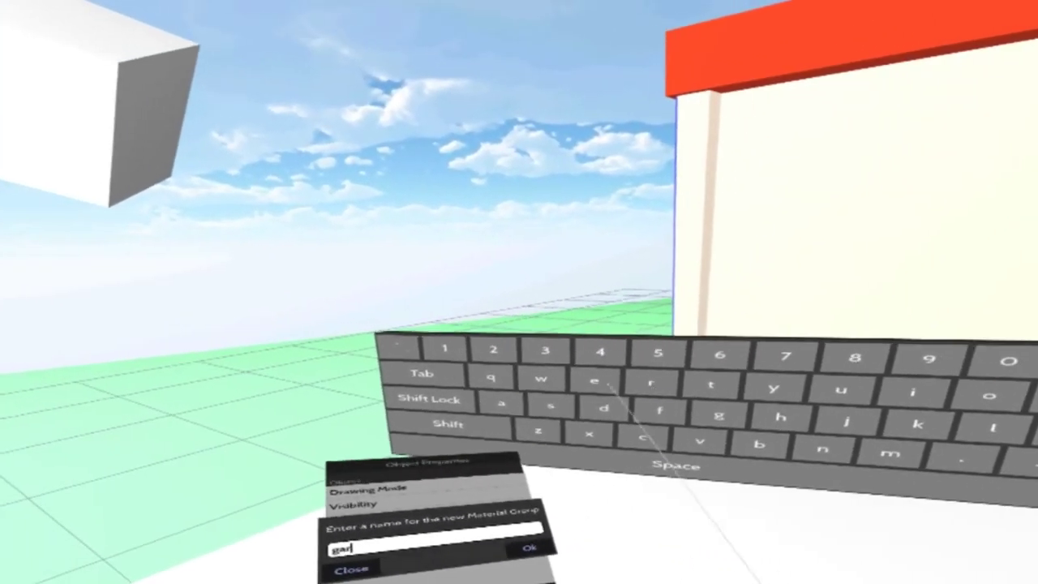
click(501, 403)
click(717, 415)
click(595, 380)
click(665, 464)
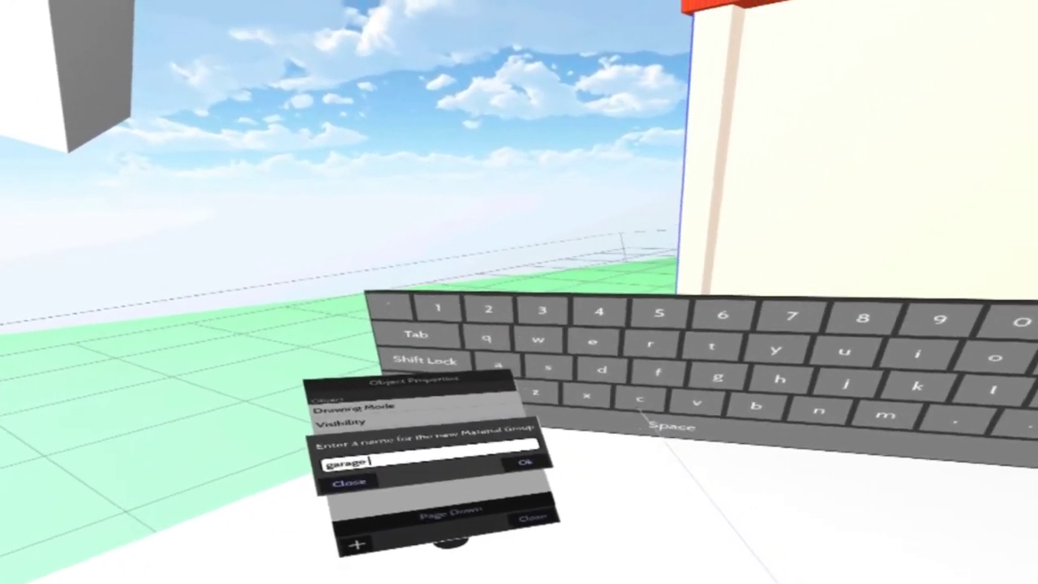
text(door)
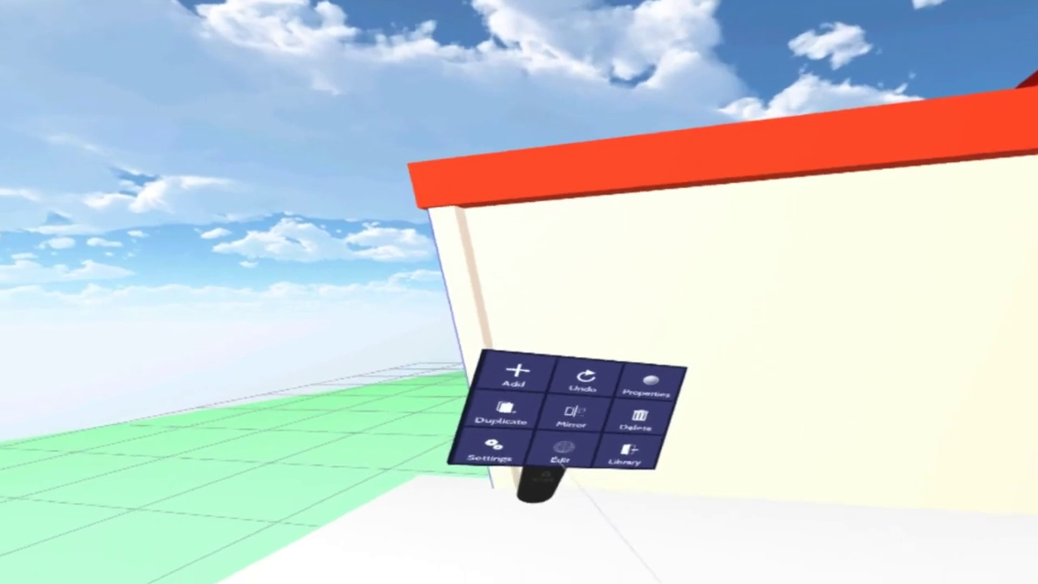
Step: Open the side block's mesh for editing and select the recessed front-wall faces that form the garage door
click(562, 452)
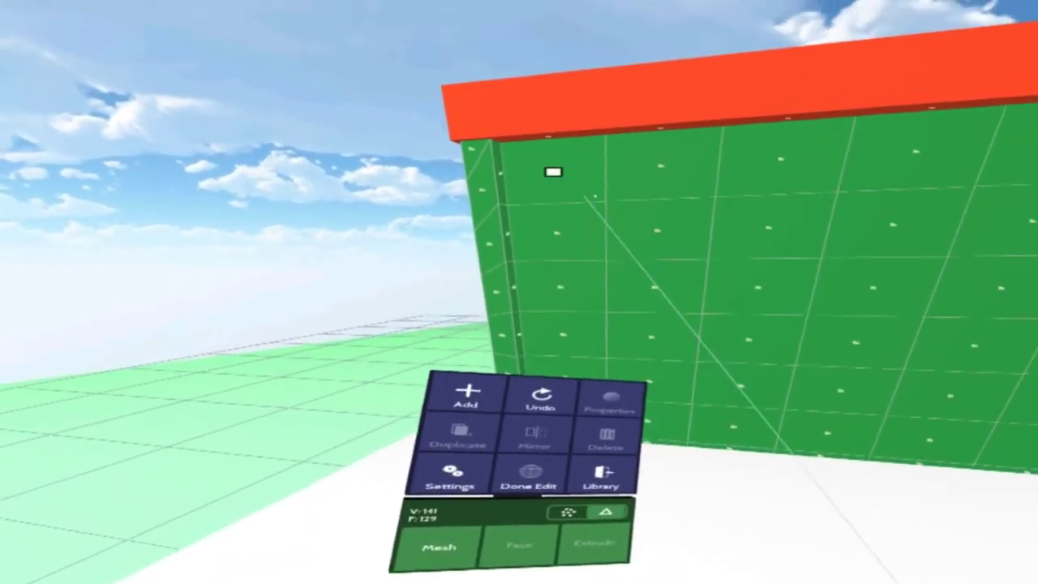
mouse_move(630, 390)
click(656, 357)
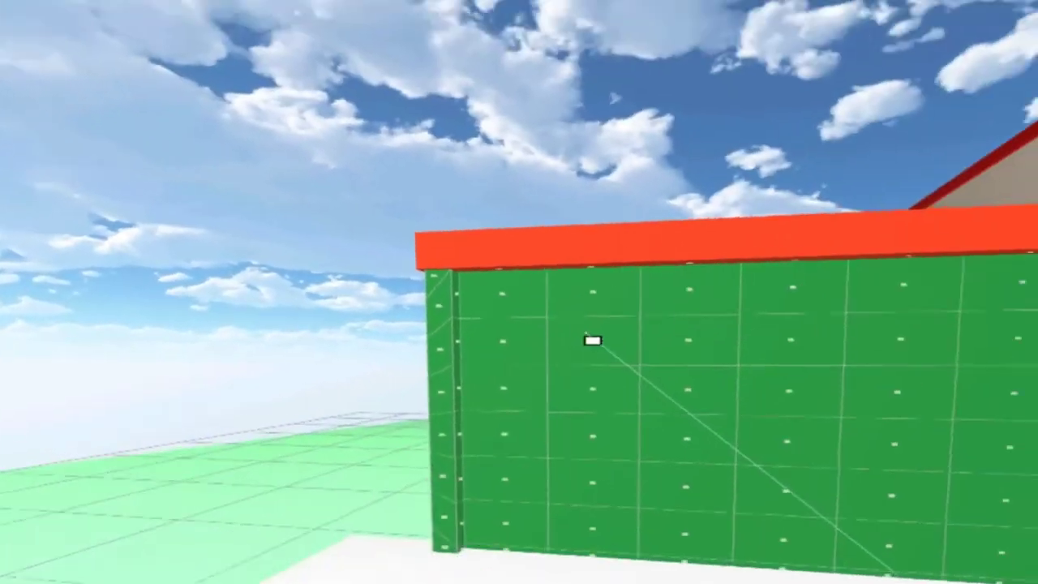
mouse_move(593, 340)
mouse_down()
mouse_move(495, 333)
mouse_move(625, 309)
mouse_move(671, 332)
mouse_move(528, 317)
mouse_move(568, 354)
mouse_move(609, 341)
mouse_move(633, 361)
mouse_move(603, 362)
mouse_move(668, 364)
mouse_move(653, 395)
mouse_up()
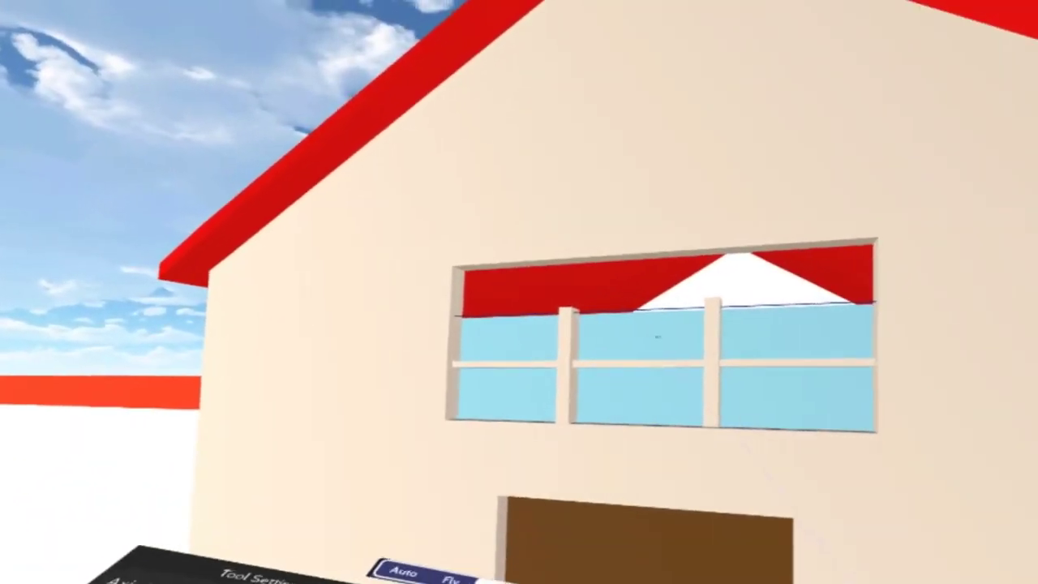
Step: Raise the top vertices of the blue glass pane to fill the window opening and open the window bars' mesh for editing
double_click(658, 337)
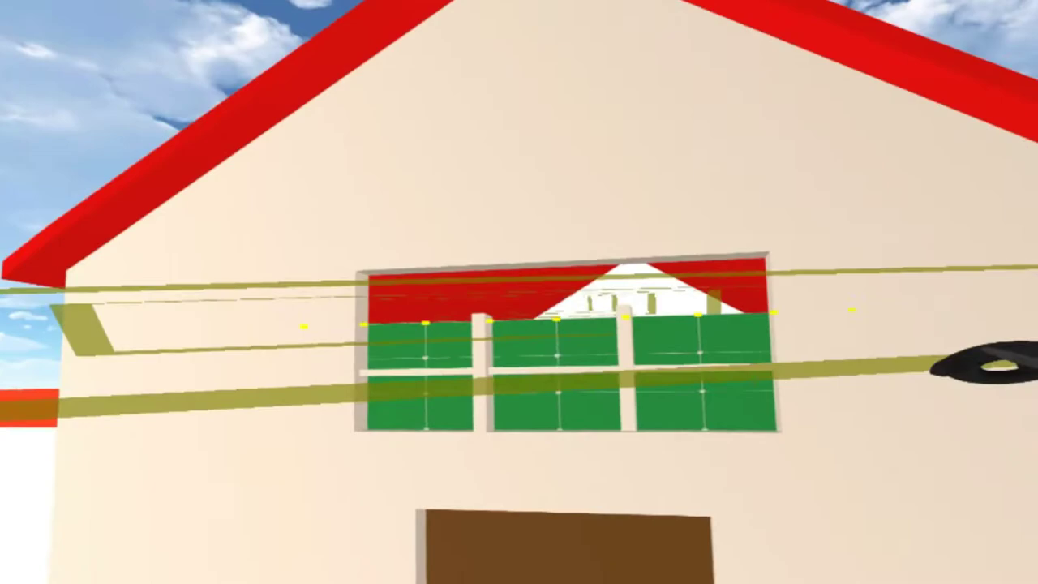
click(624, 406)
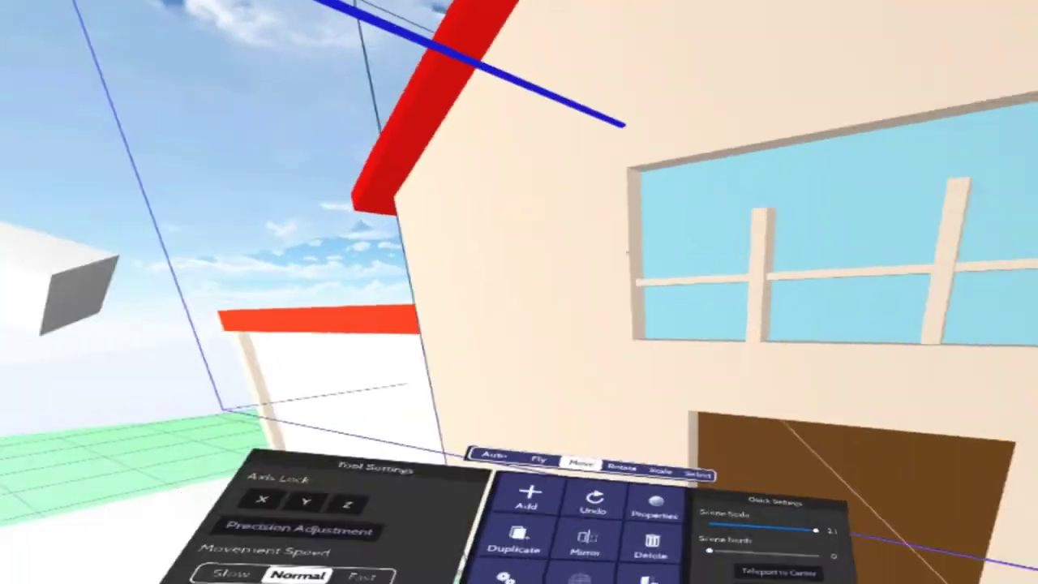
key(Right)
key(Right)
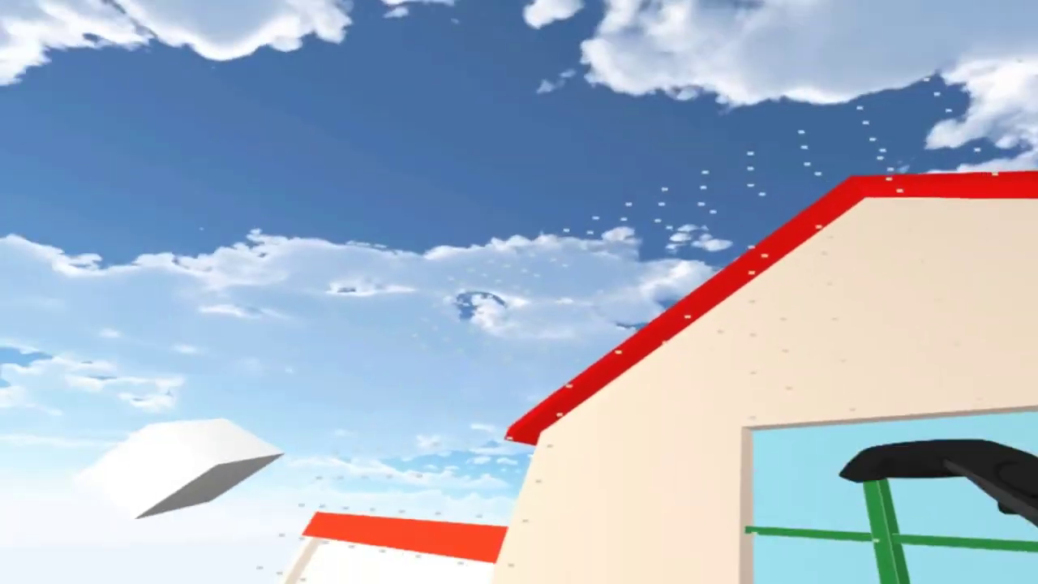
key(Left)
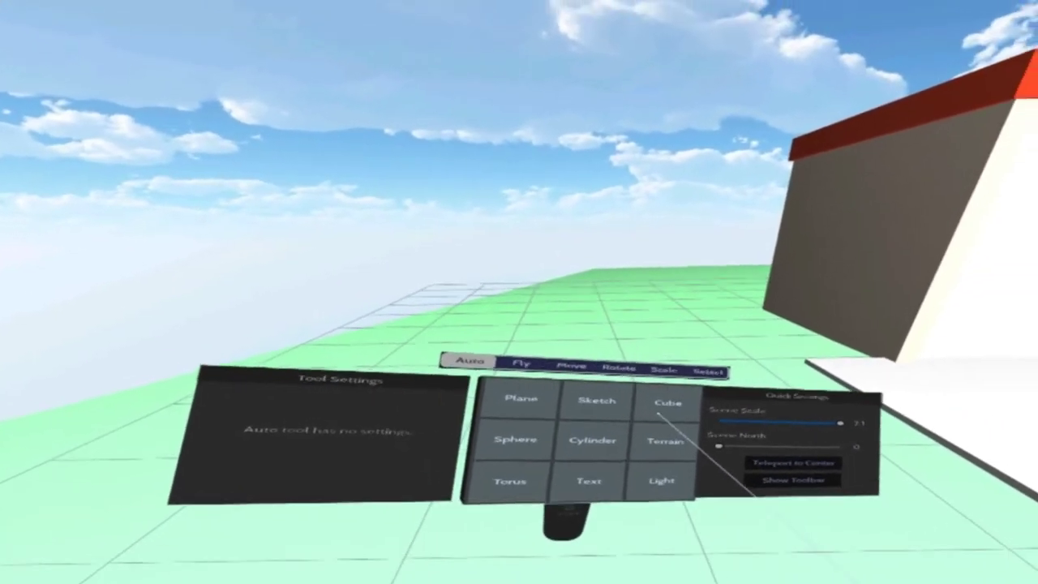
Step: Add a cube on the open ground beside the side block and scale it into a tall, narrow box
click(667, 403)
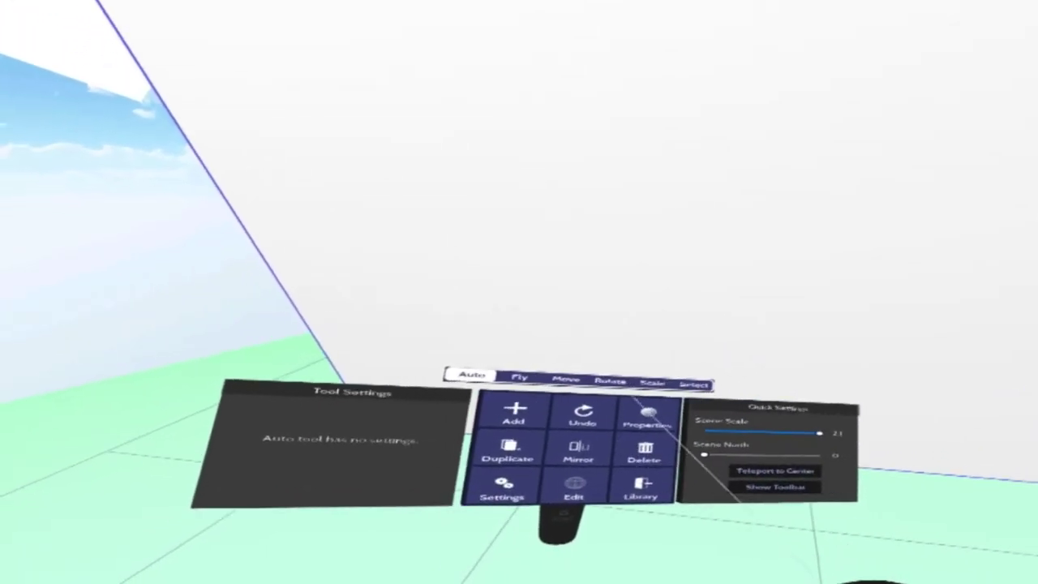
click(636, 390)
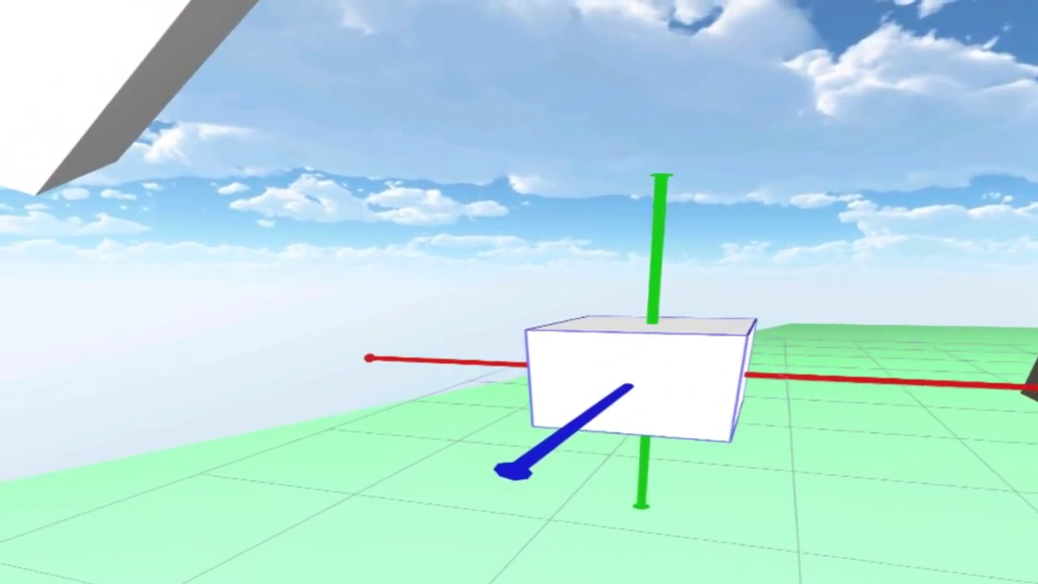
drag(513, 470, 482, 507)
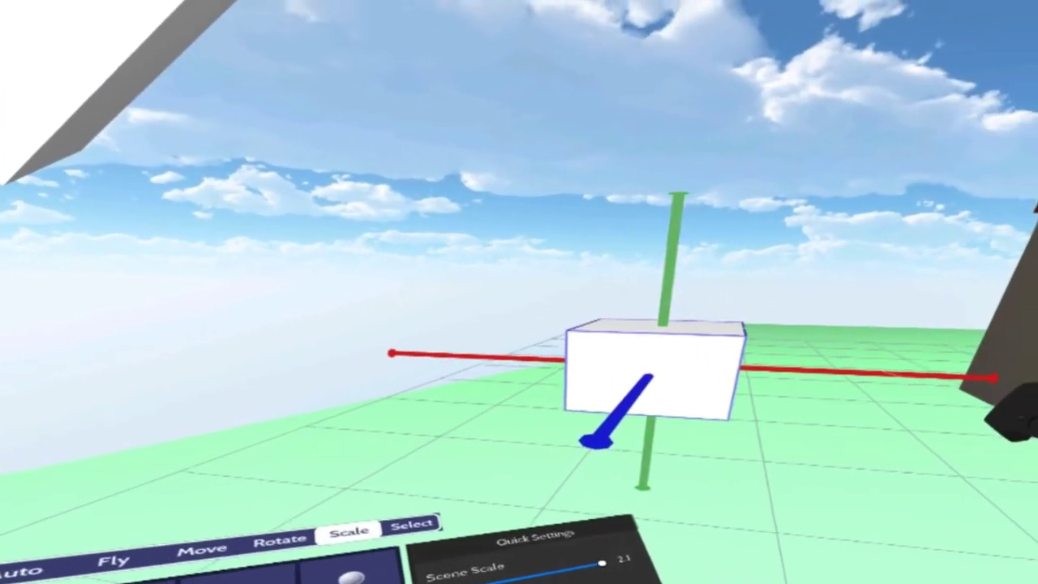
drag(666, 106, 673, 4)
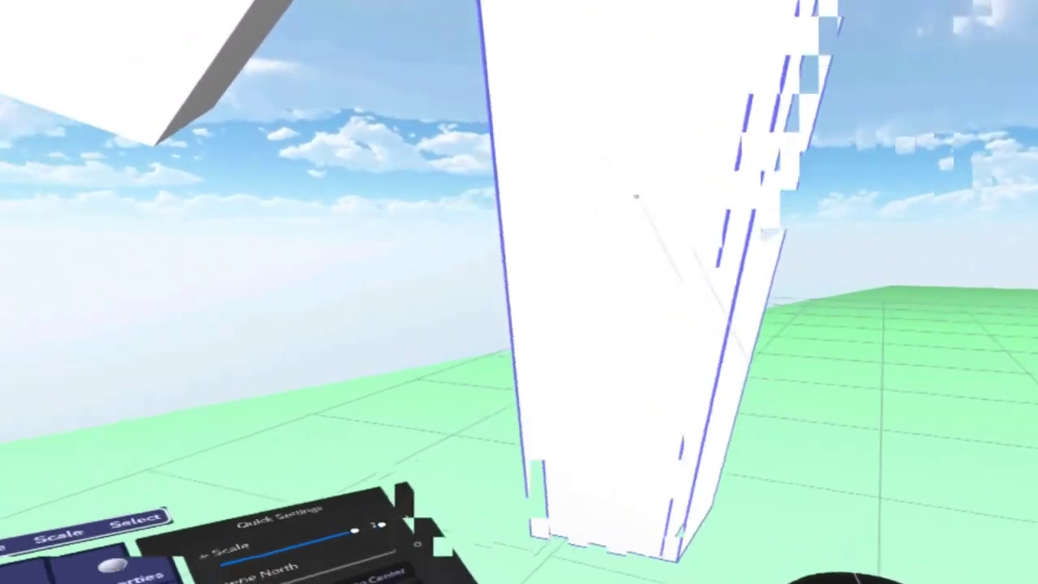
Step: Move the tall box farther away over the green ground and adjust its proportions as an upright pillar
key(s)
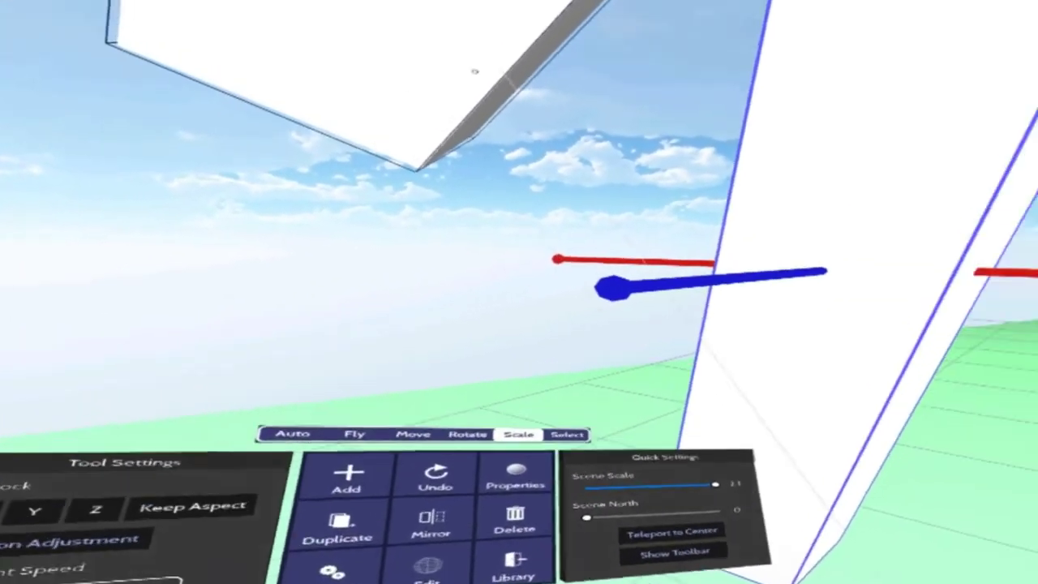
drag(475, 71, 603, 329)
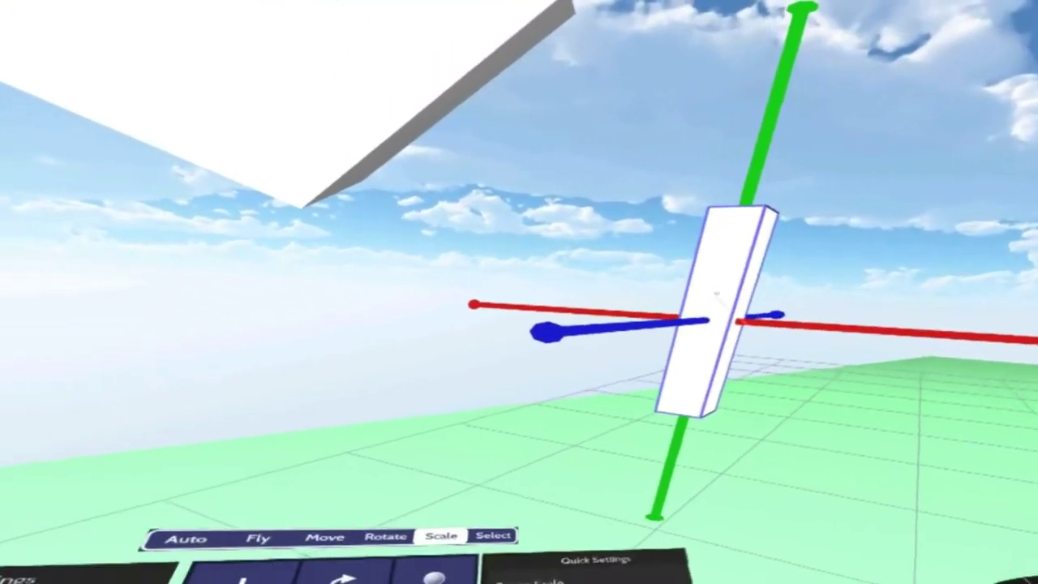
drag(717, 294, 965, 173)
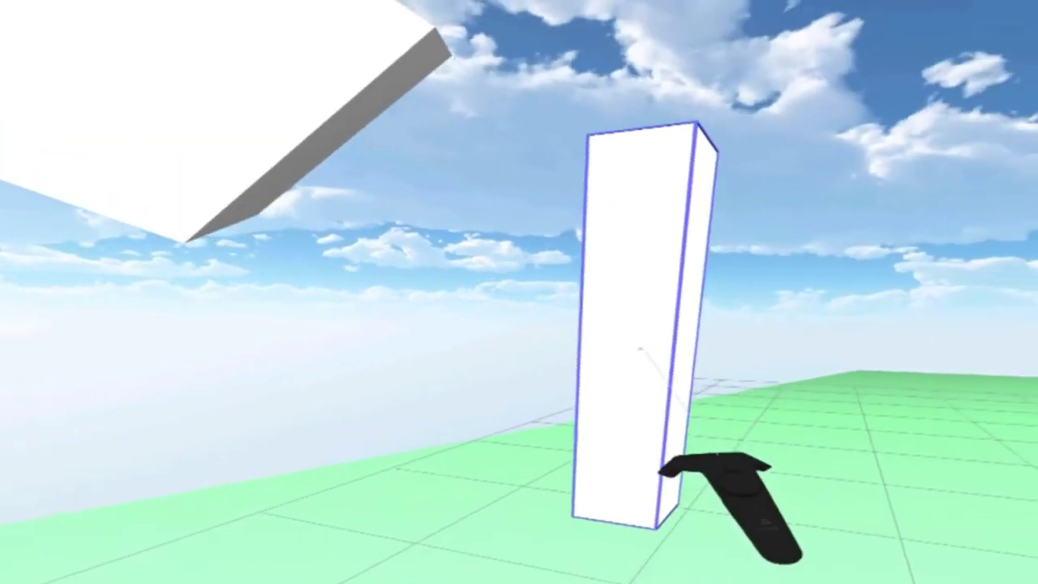
drag(642, 348, 623, 274)
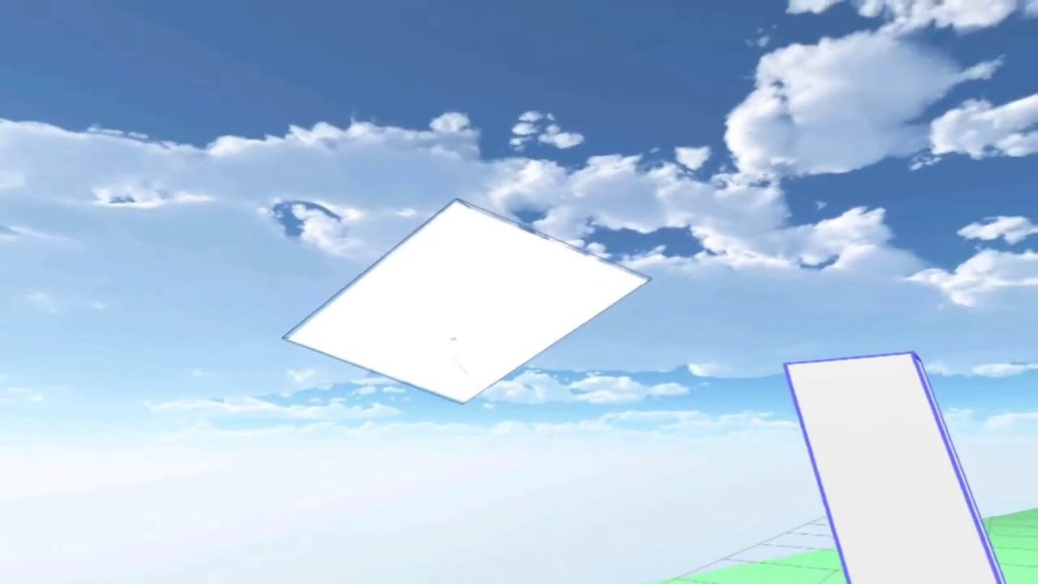
Step: Delete the stray white slab floating in the sky near the tall pillar
drag(454, 338, 487, 312)
click(608, 430)
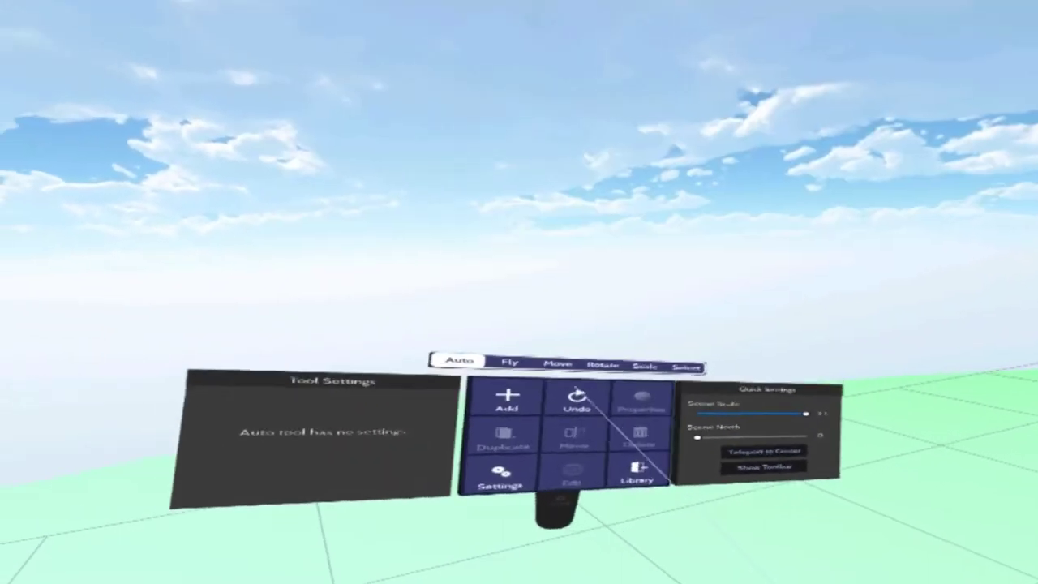
Step: Add another cube and move it over the green ground until it stands beside the tall pillar
click(593, 401)
click(650, 384)
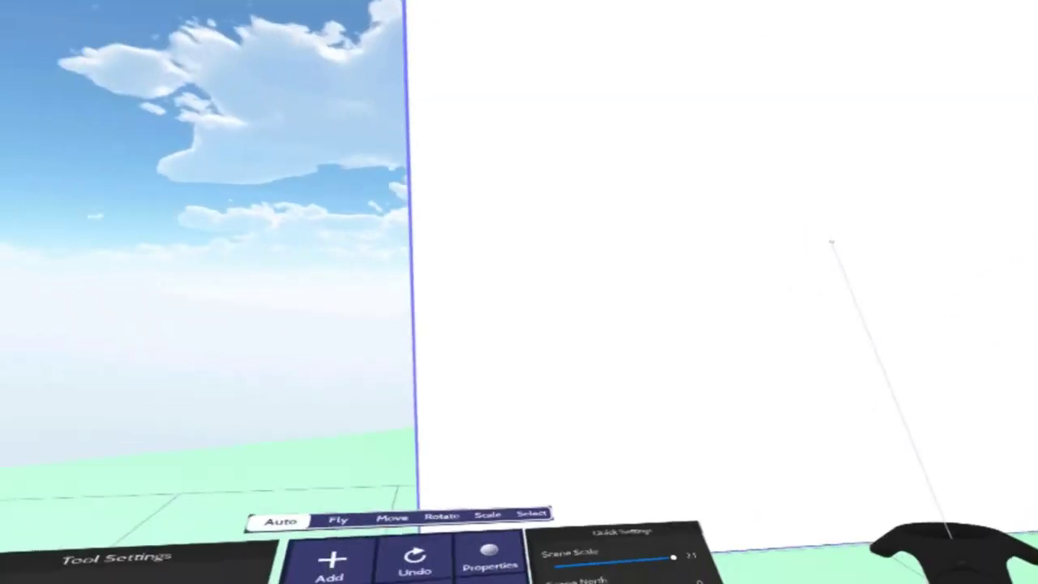
click(901, 208)
key(Right)
key(Right)
key(Right)
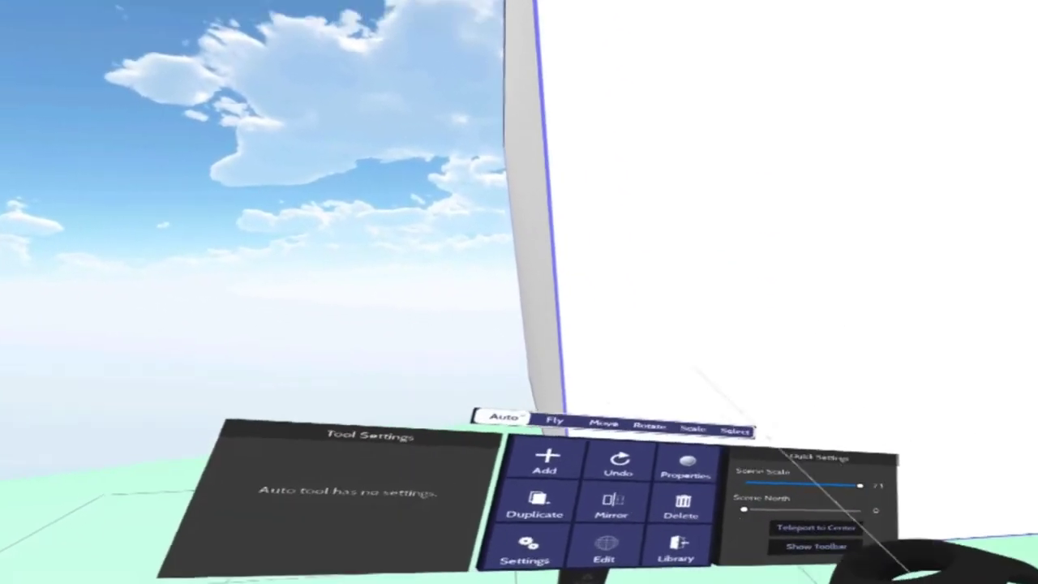
key(Right)
key(Right)
key(Right)
key(Right)
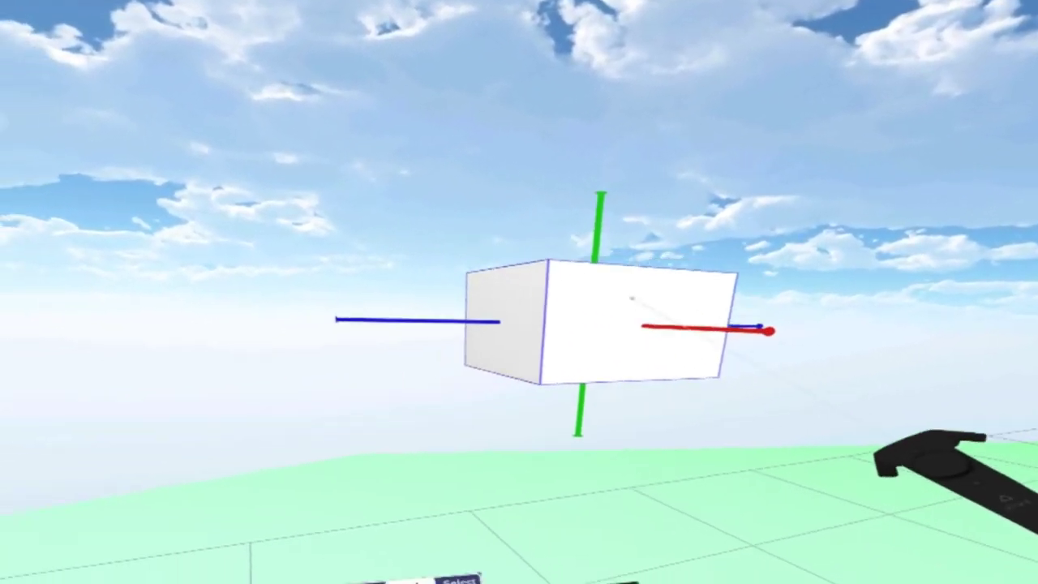
key(Left)
key(Left)
key(Left)
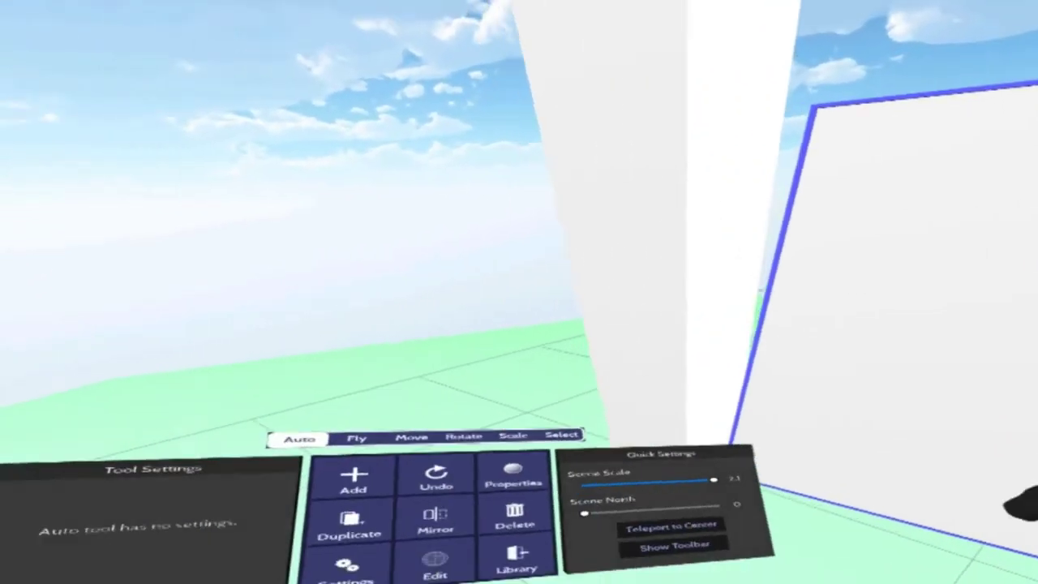
Step: Scale the new cube beside the pillar with the X and Z axis locks enabled
click(479, 460)
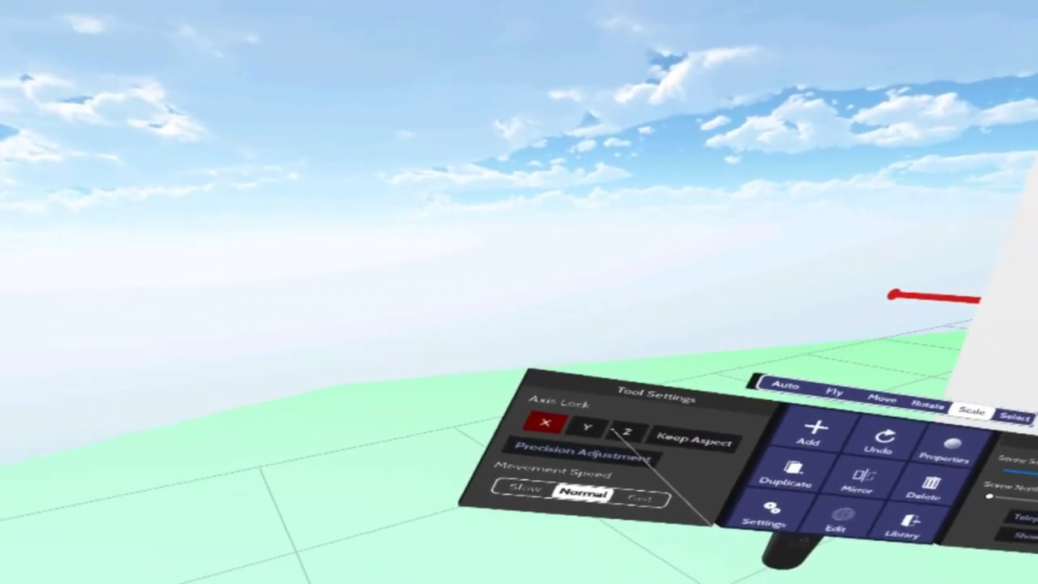
click(620, 431)
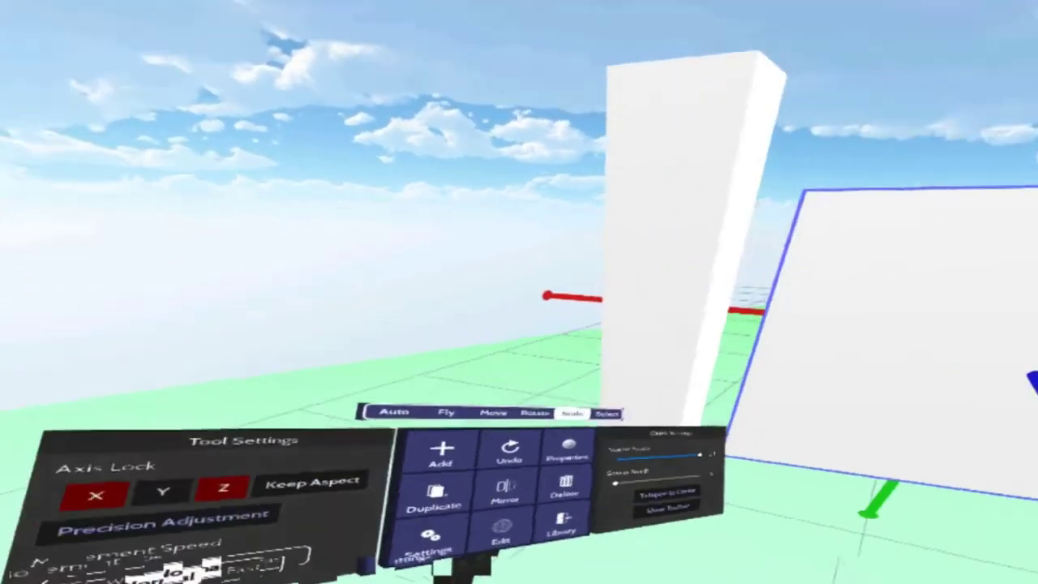
drag(674, 405, 687, 523)
click(565, 462)
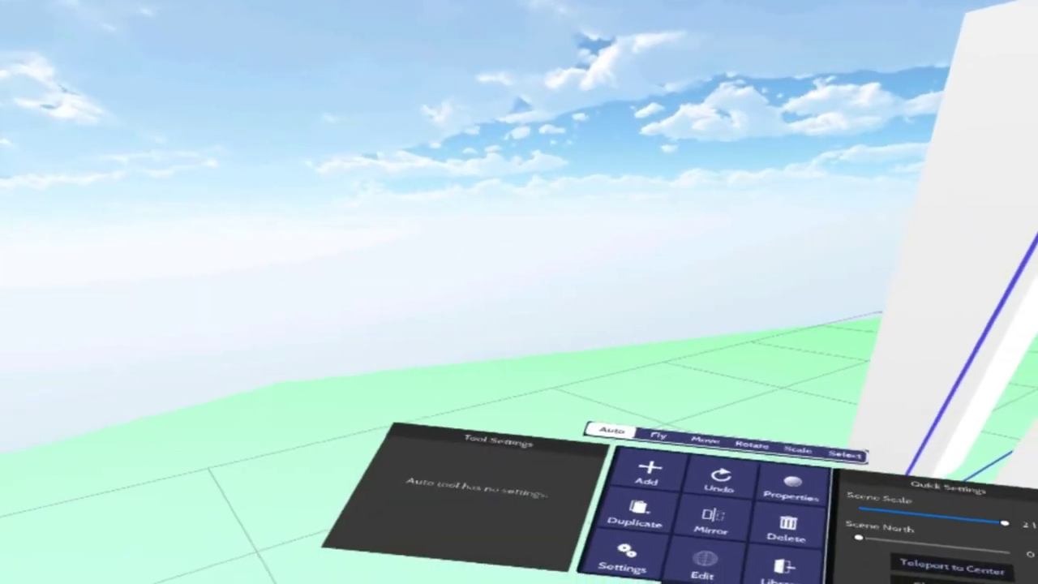
Step: Give the new box beside the tall pillar a blue diffuse colour in its Cube material
click(596, 444)
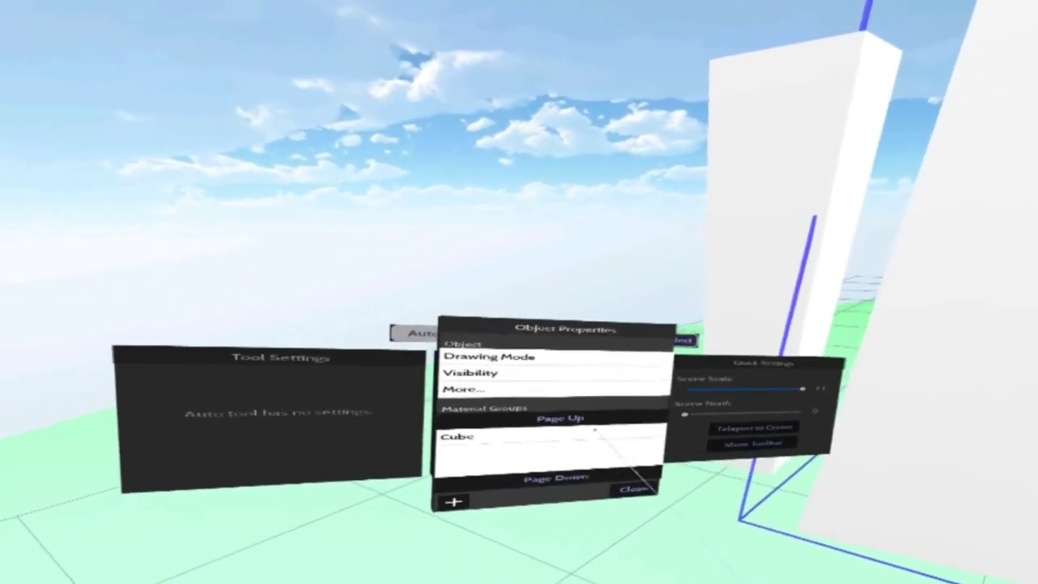
click(550, 454)
click(585, 508)
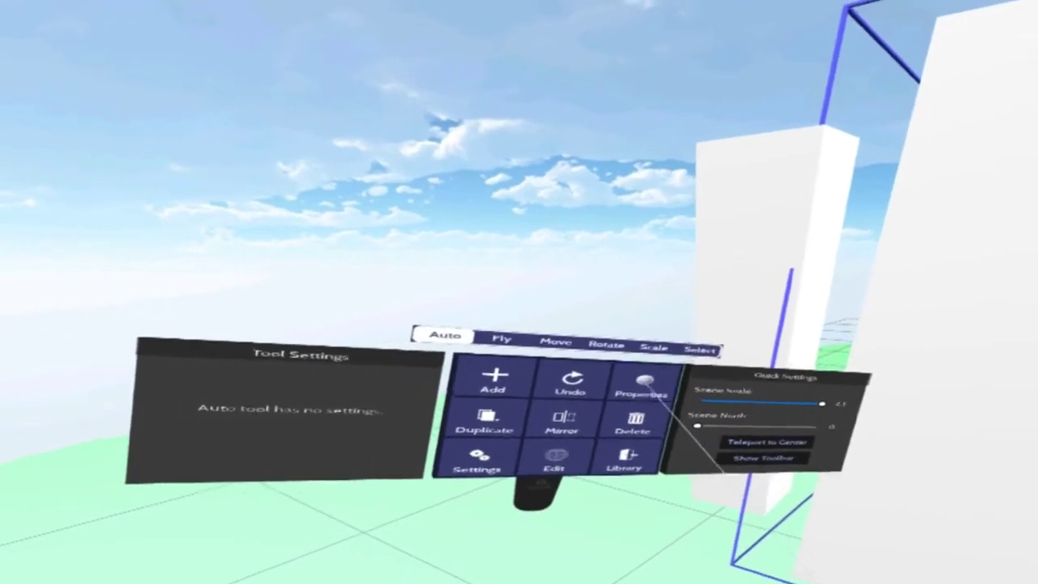
click(640, 397)
click(605, 416)
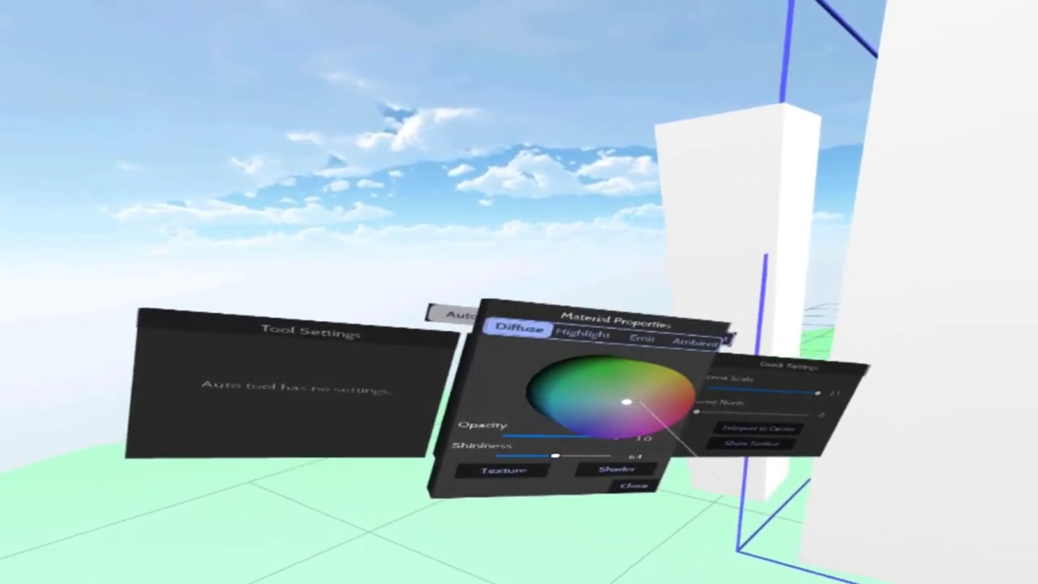
click(620, 420)
click(684, 486)
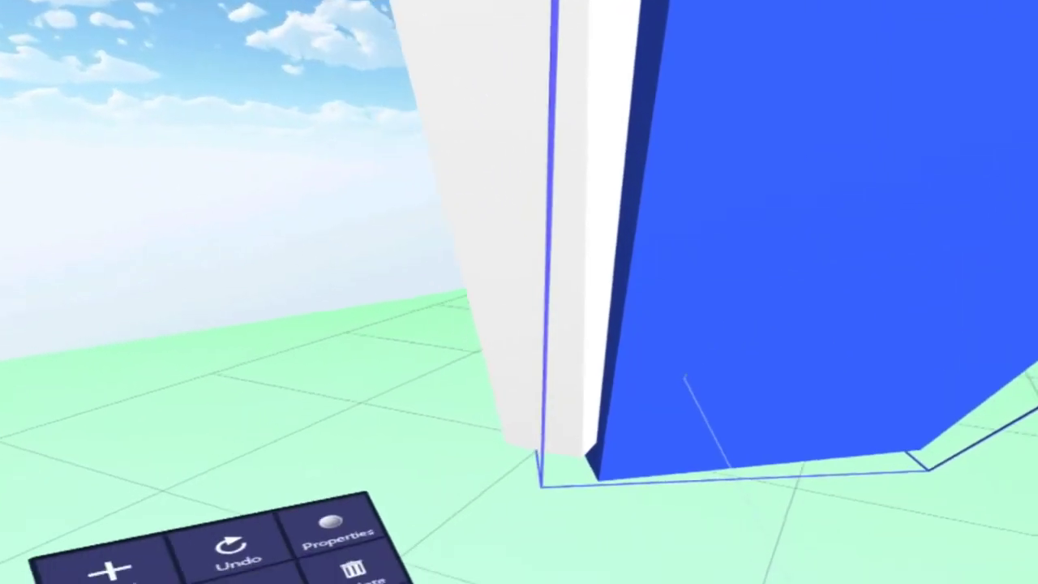
Step: Colour the upright pillar orange-brown as a tree trunk
scroll(629, 391, down, 1)
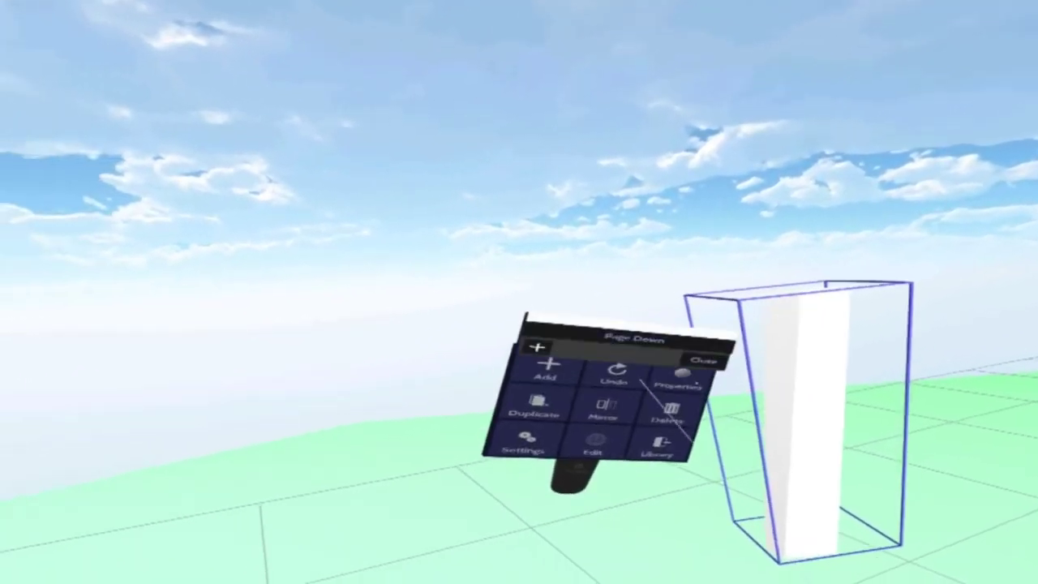
click(584, 393)
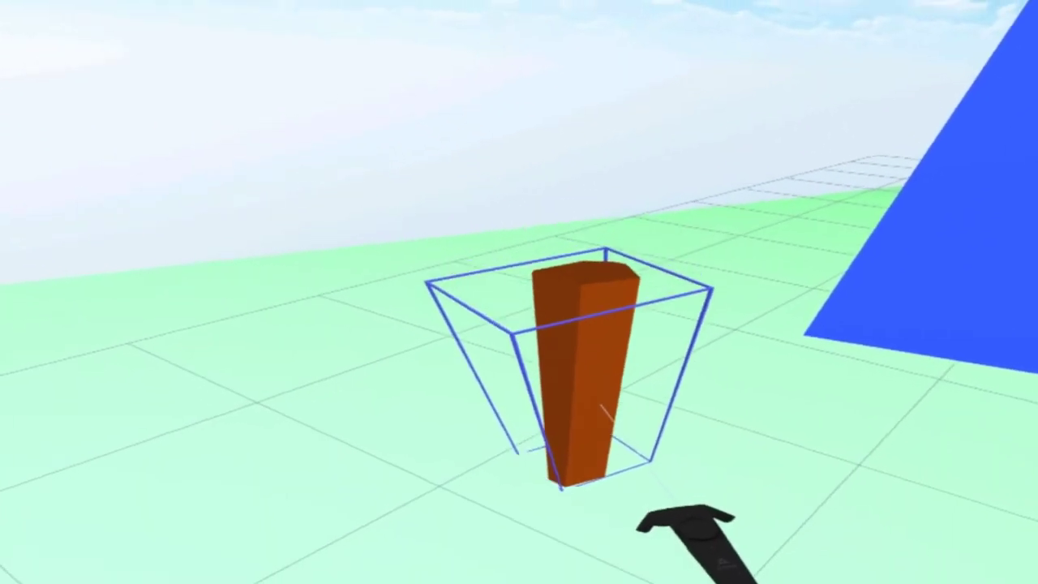
key(Right)
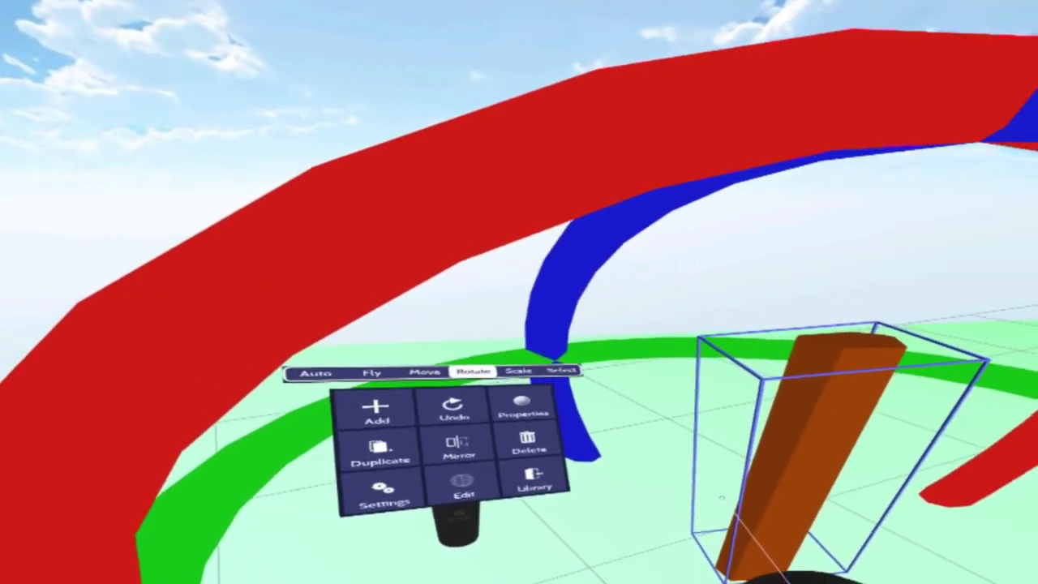
key(Right)
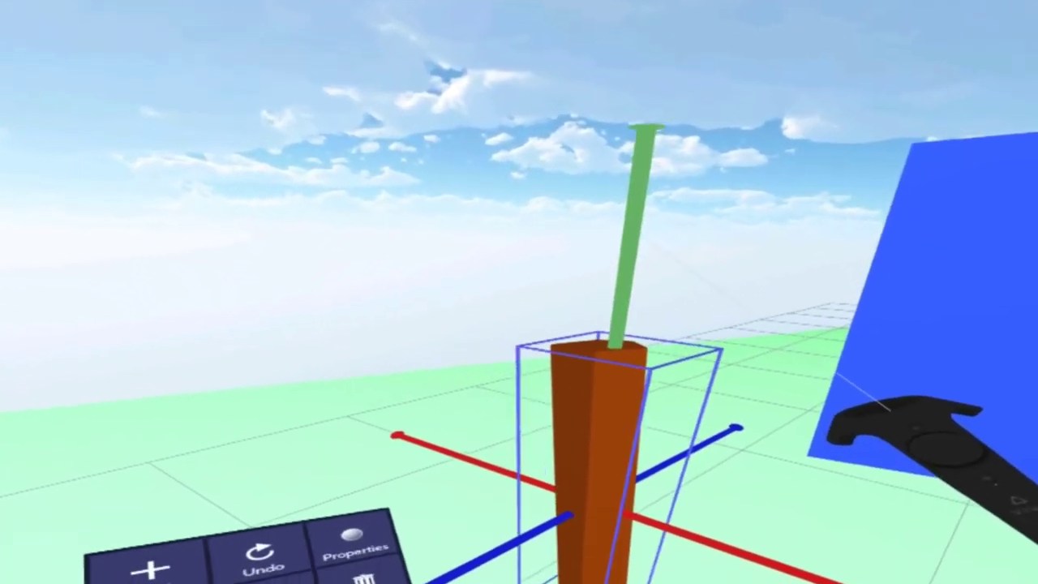
Step: Add another large white cube over the green ground near the brown trunk
click(150, 570)
click(584, 398)
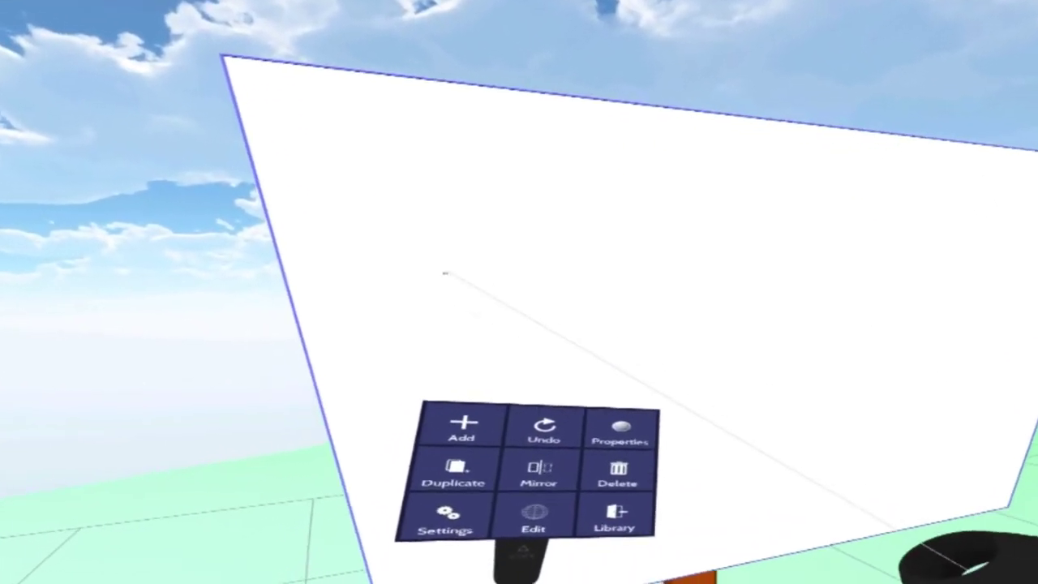
click(444, 273)
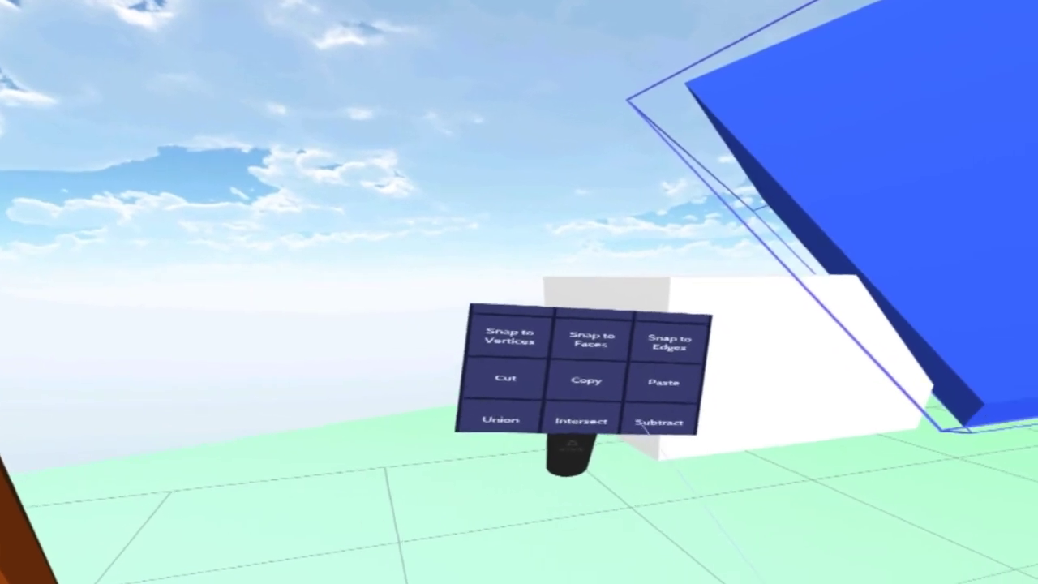
Step: Reposition the tilted blue slab against the white box and try to subtract it from the box
scroll(663, 401, down, 1)
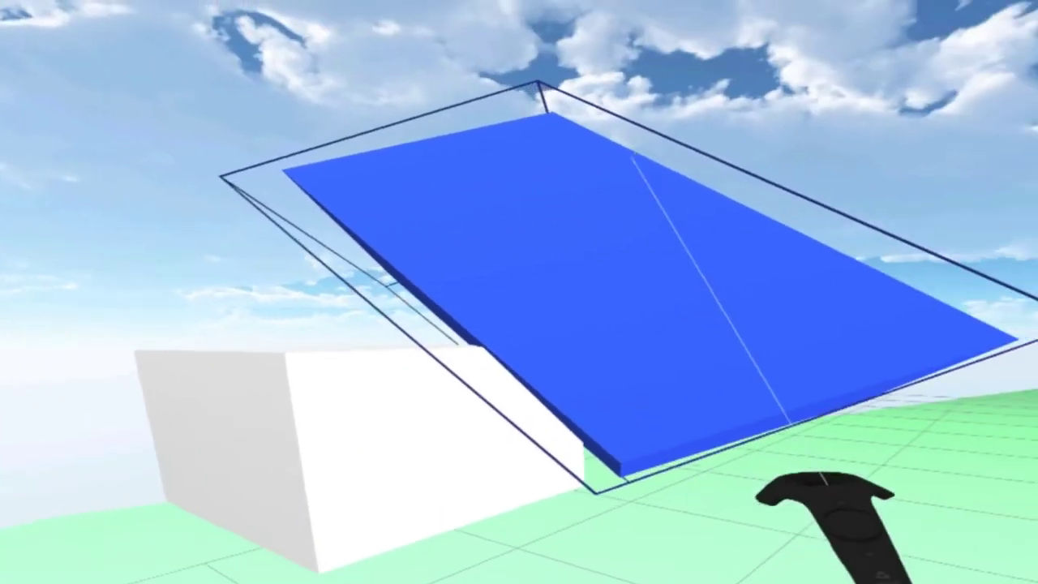
drag(638, 157, 1037, 487)
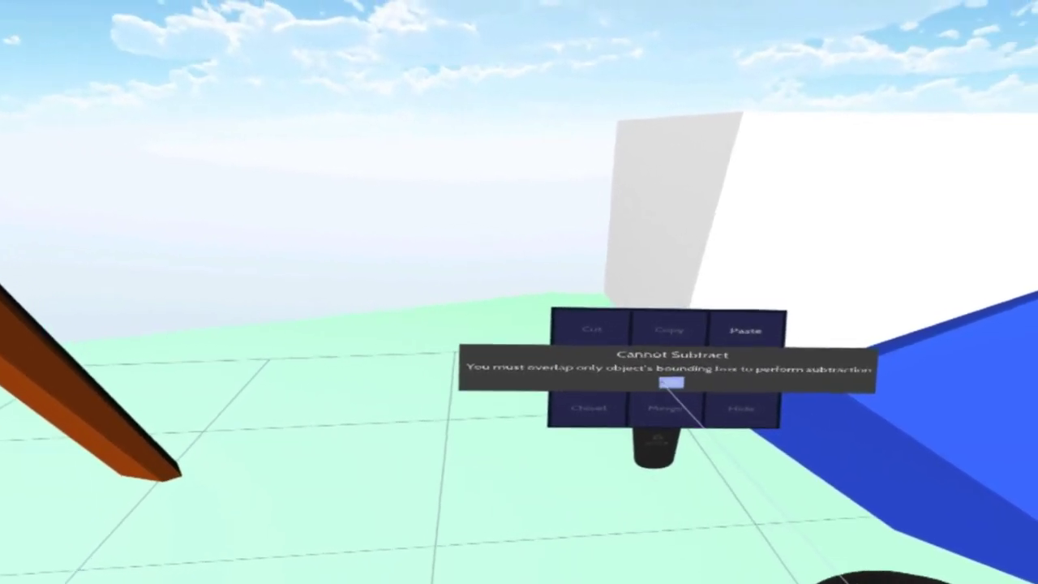
click(637, 389)
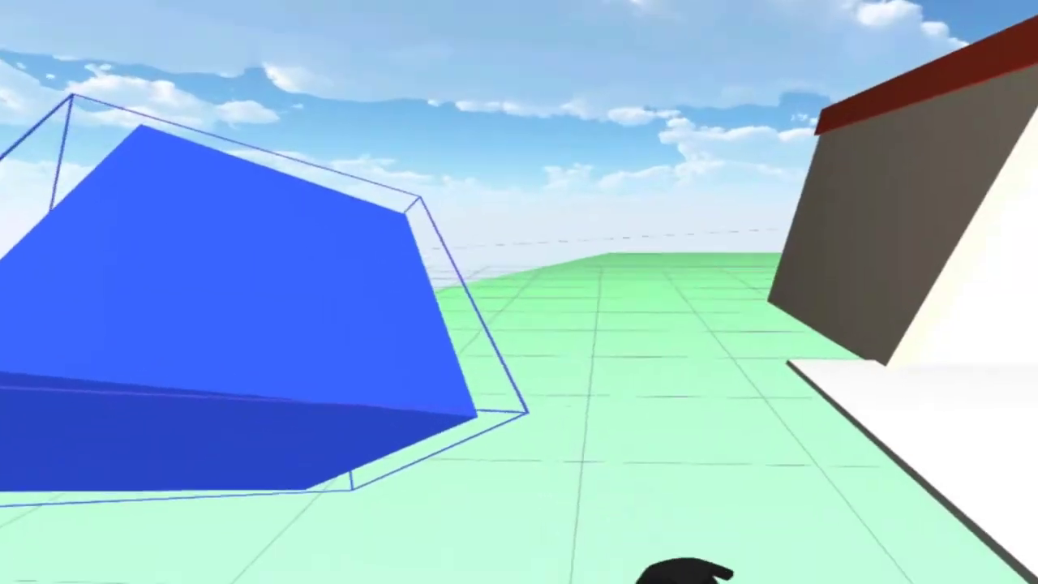
Step: Carve the white box into a faceted tree crown by cutting off its corners with the blue slab at different angles
click(477, 274)
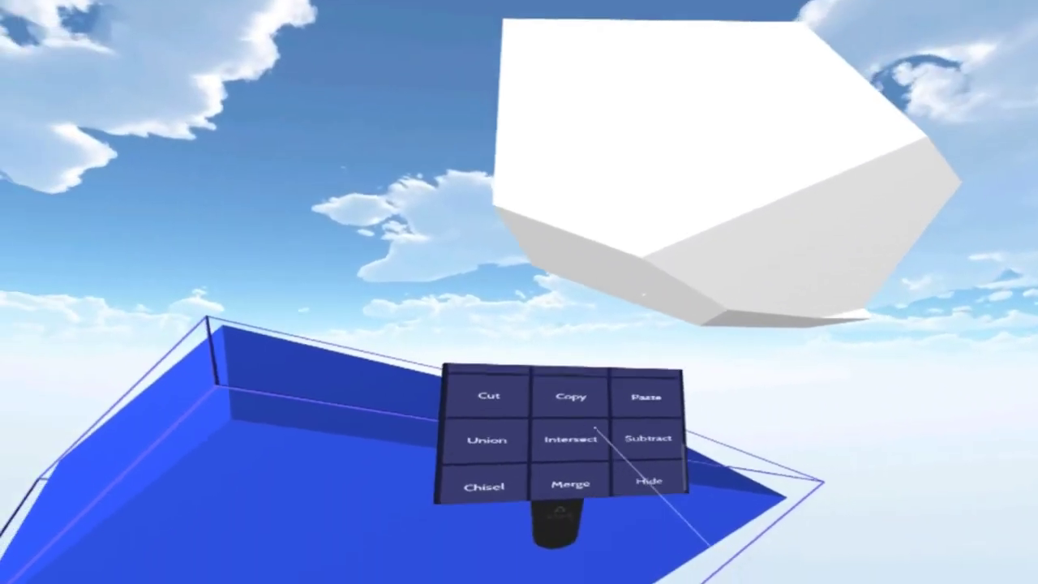
scroll(600, 422, up, 3)
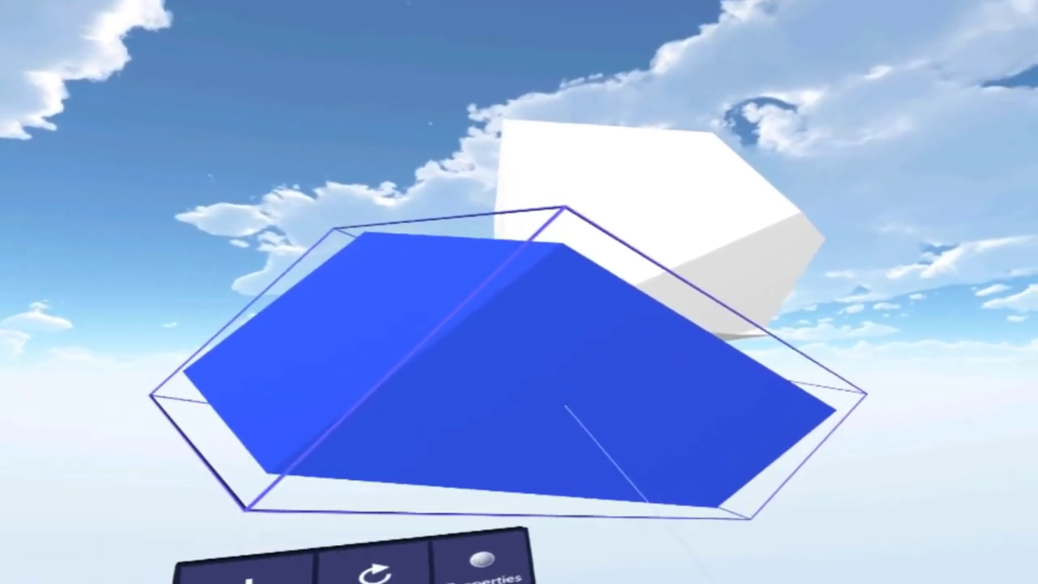
scroll(655, 396, down, 2)
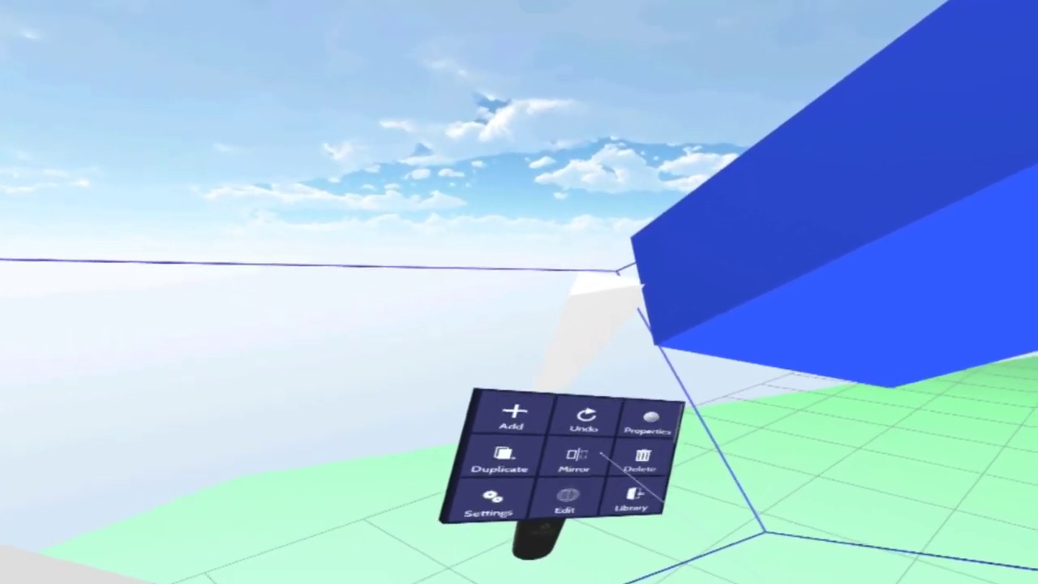
click(589, 421)
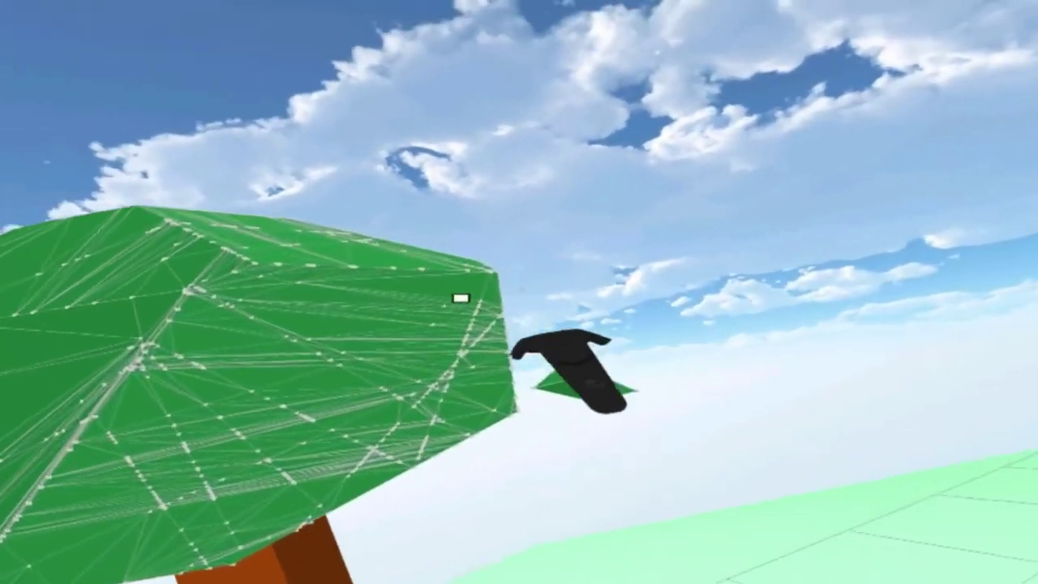
Step: Select the vertices of the small detached fragment beside the tree crown, shift them, and finish mesh editing
drag(523, 273, 754, 430)
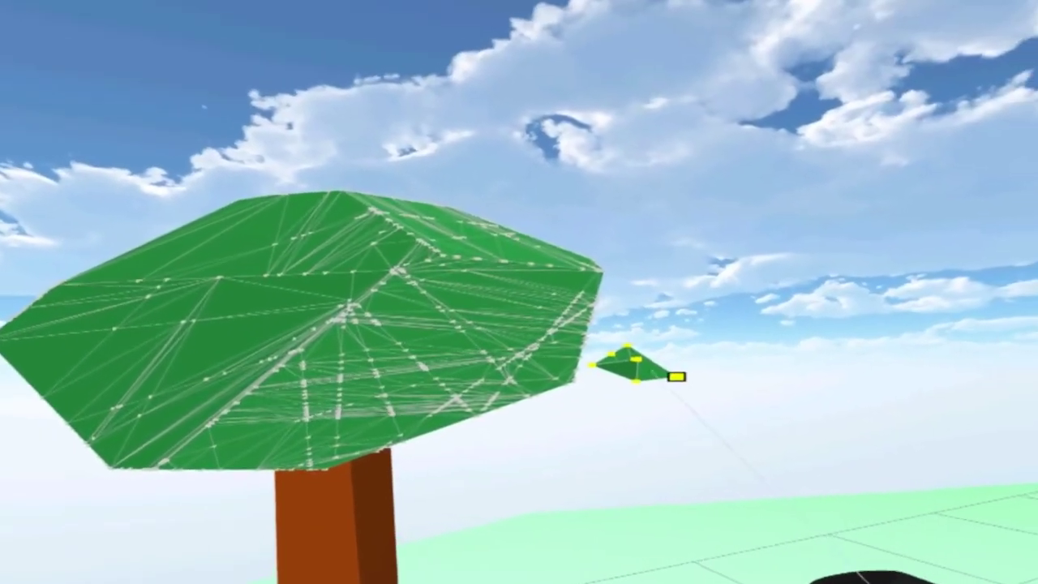
drag(677, 376, 613, 401)
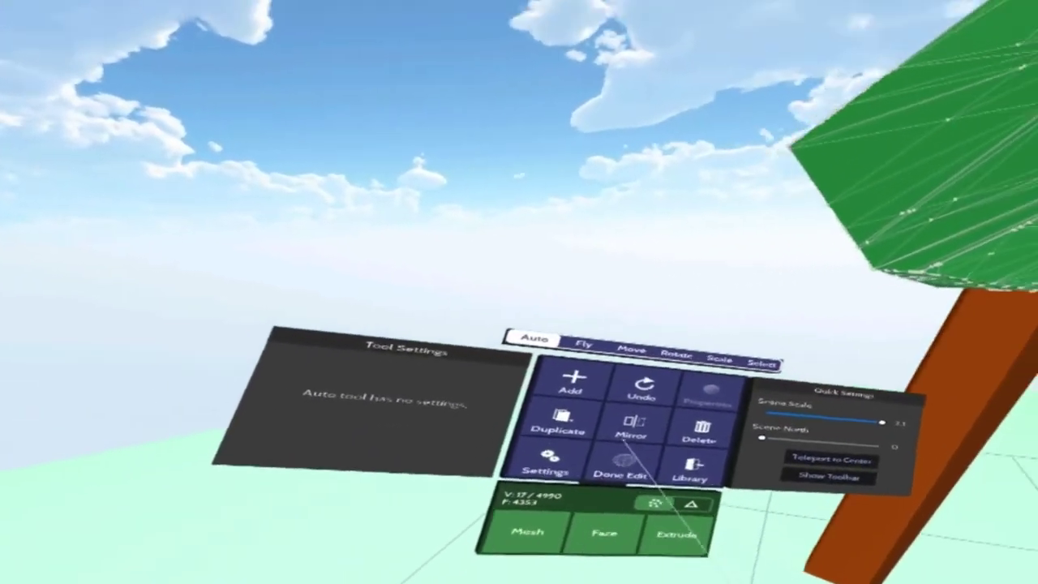
click(623, 461)
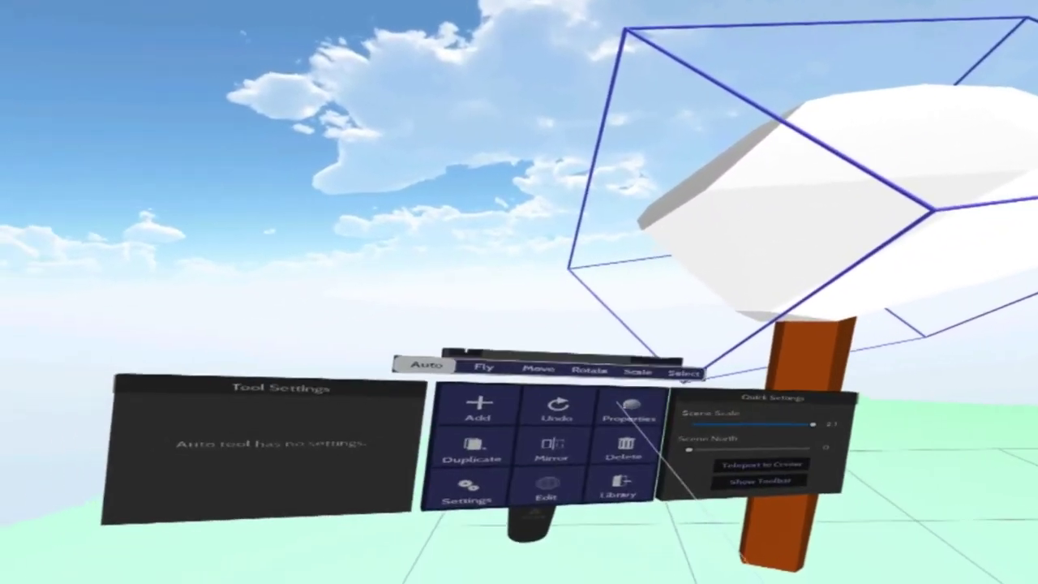
Step: Set the tree crown's diffuse colour to bright green
click(628, 403)
click(590, 410)
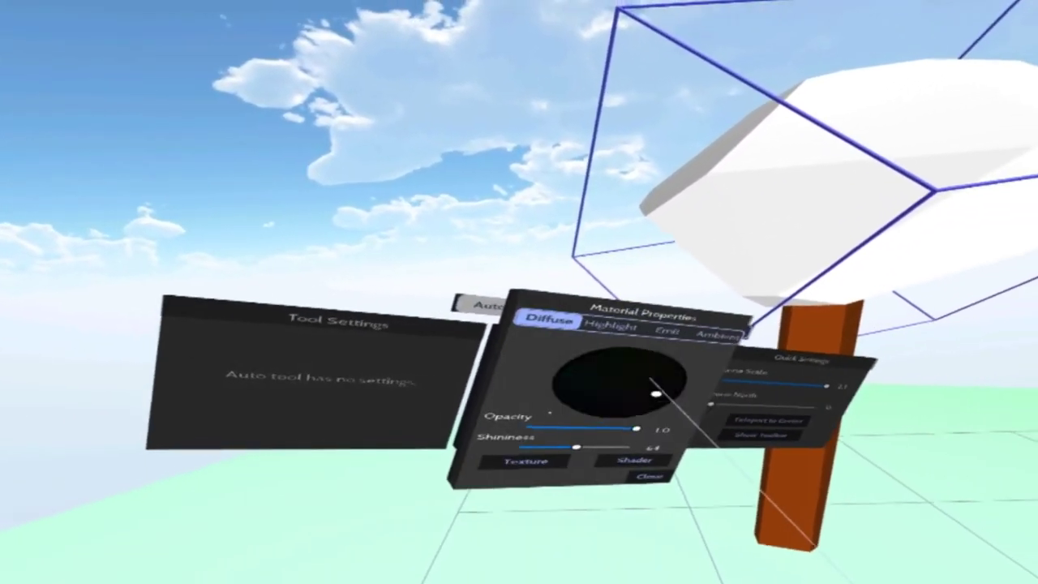
drag(648, 379, 589, 410)
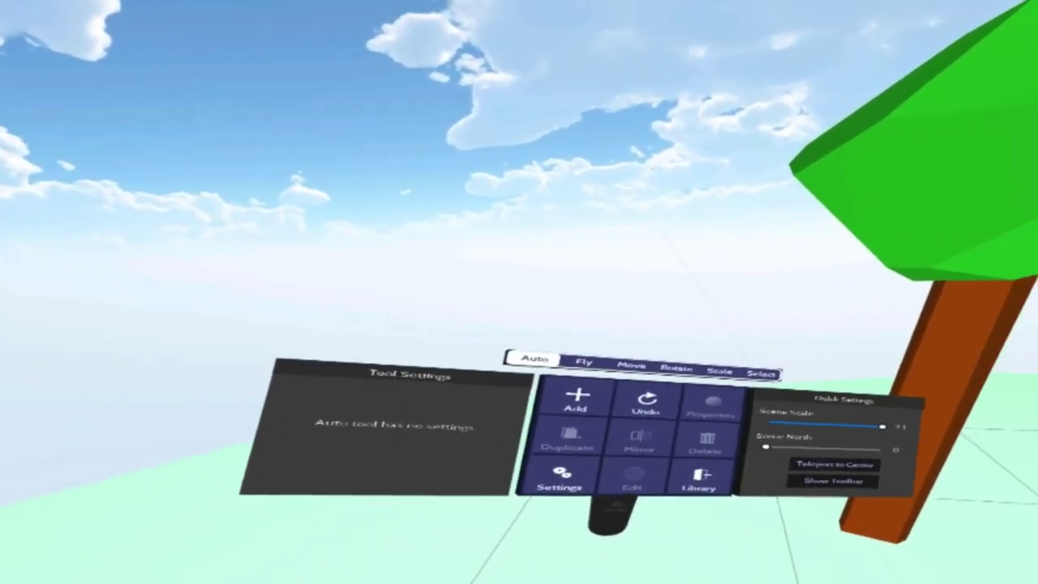
Step: Select the green crown and brown trunk together and combine them into a single tree object
click(739, 378)
click(595, 372)
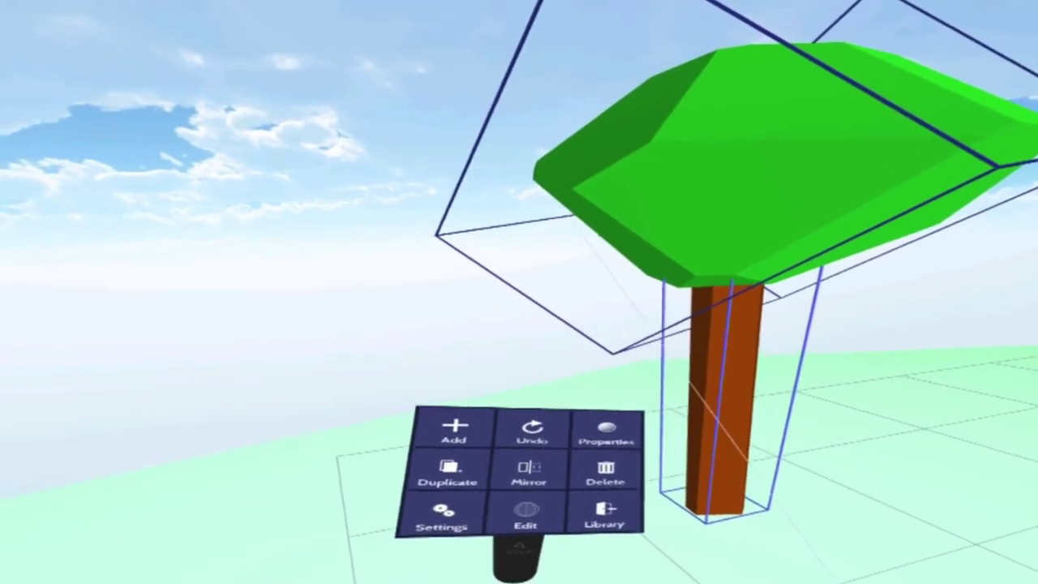
key(Right)
key(Right)
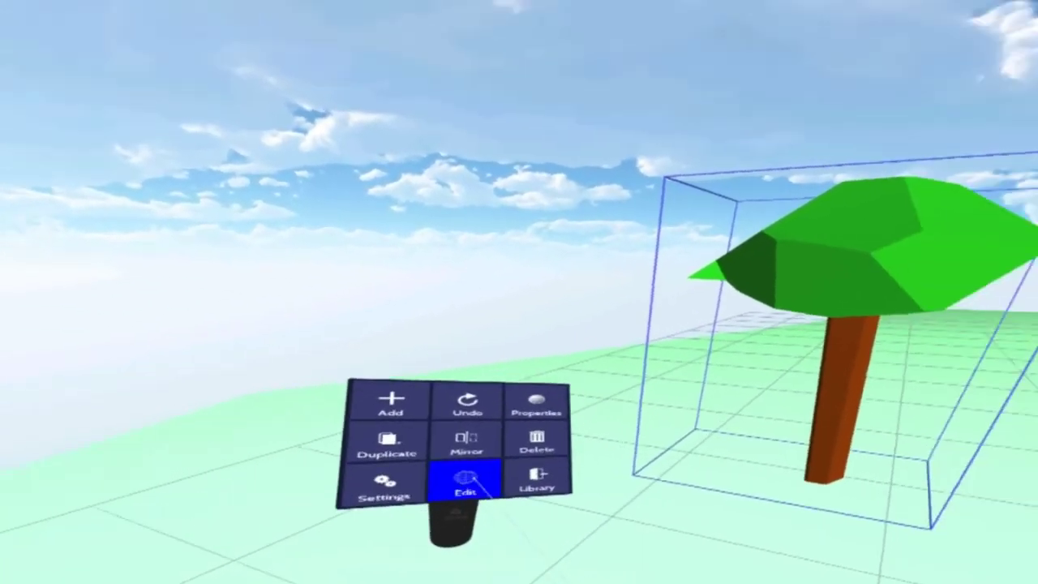
click(467, 485)
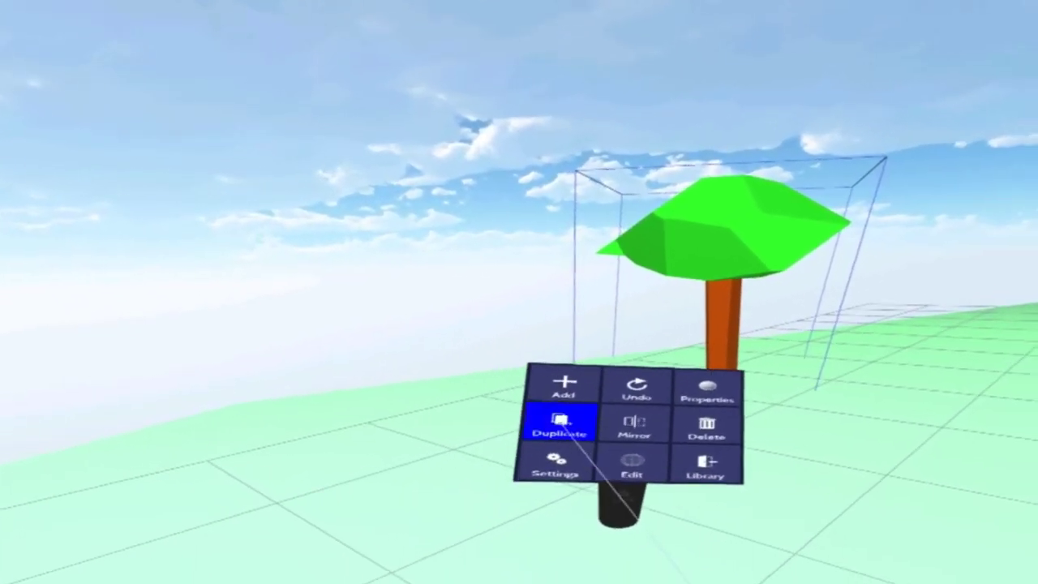
Step: Duplicate the tree, spread the copies across the green ground, and scale one copy down
click(561, 429)
drag(648, 333, 673, 320)
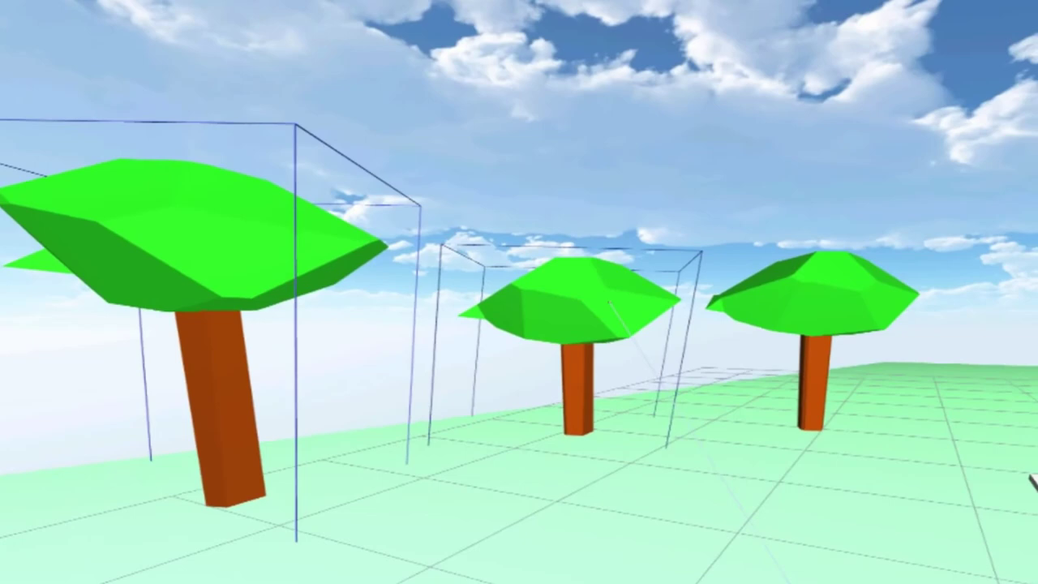
click(672, 232)
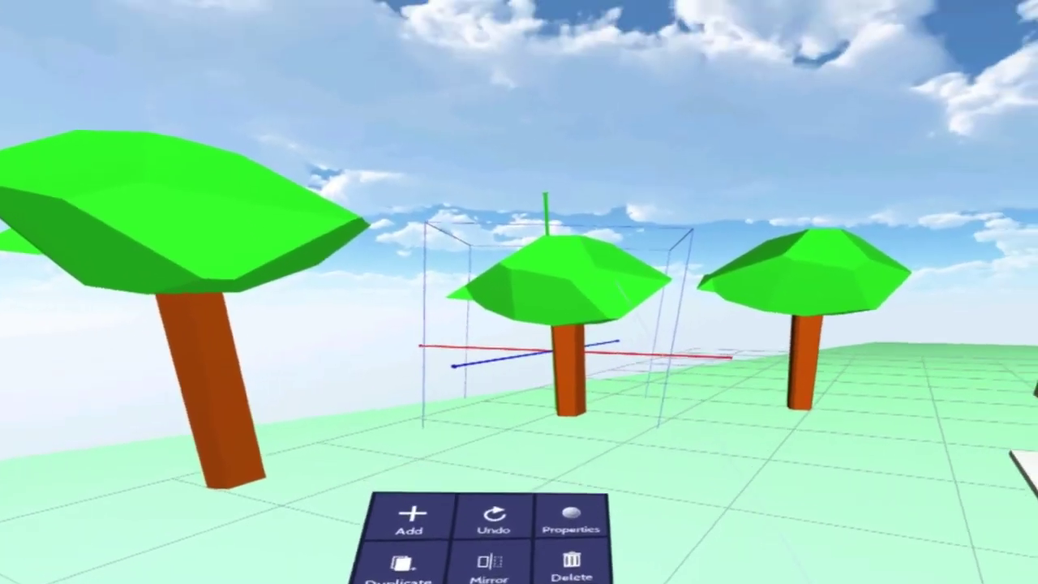
drag(618, 282, 605, 322)
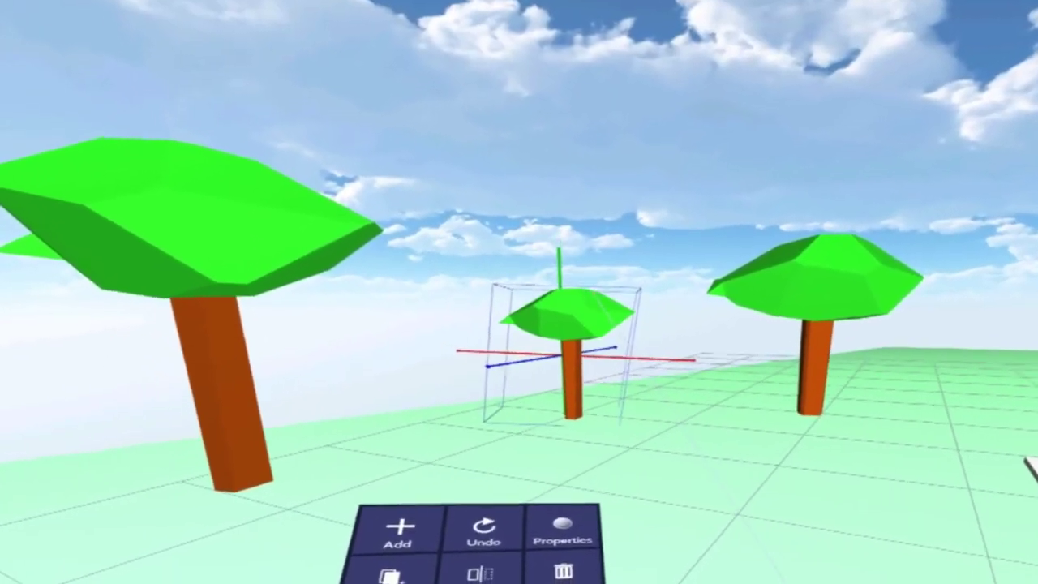
key(Left)
key(Left)
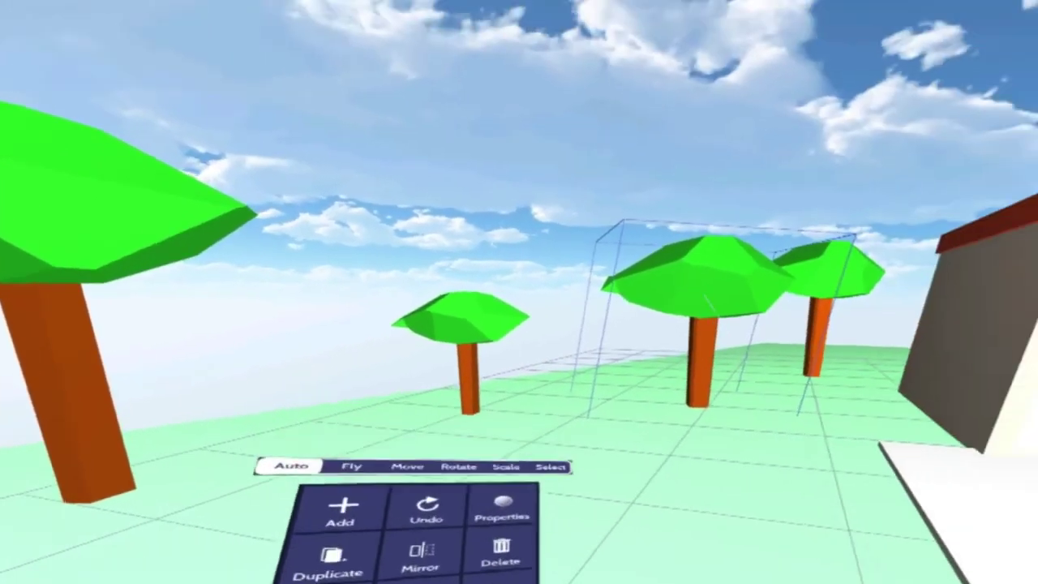
Step: Place another tree copy among the others, rotate it to a different orientation, and scale it down
click(593, 425)
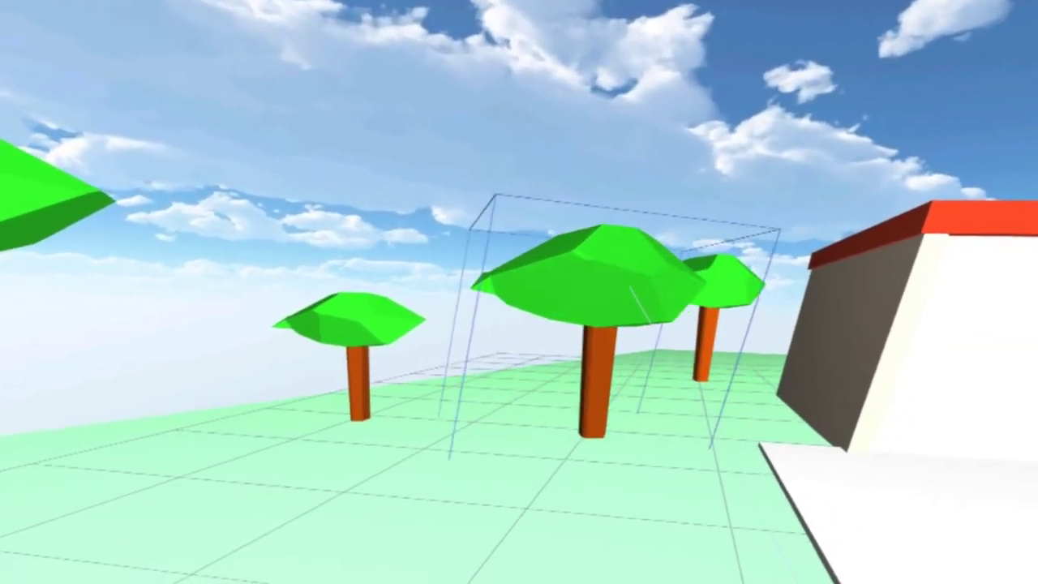
key(r)
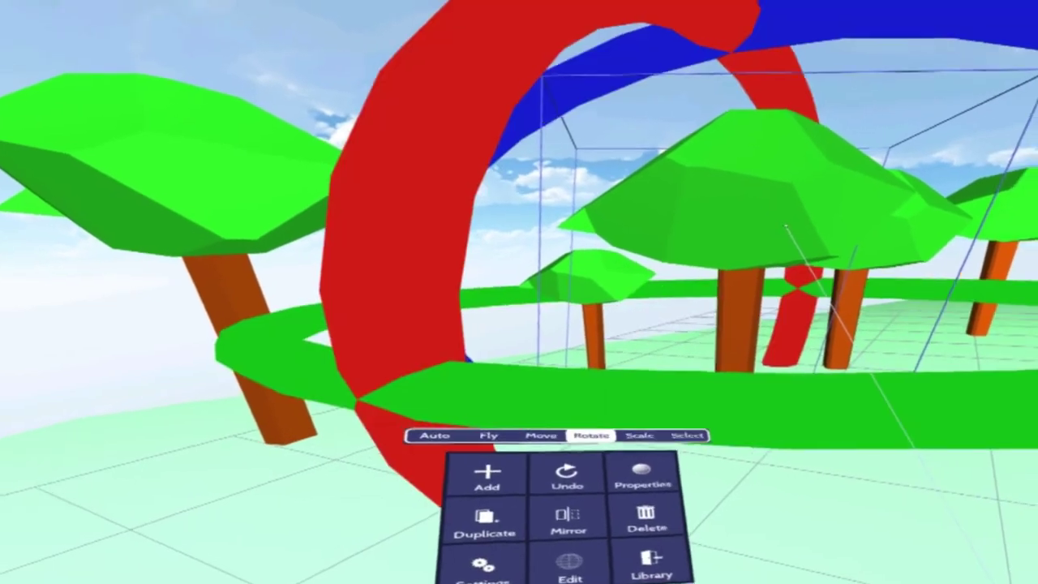
drag(613, 395, 776, 430)
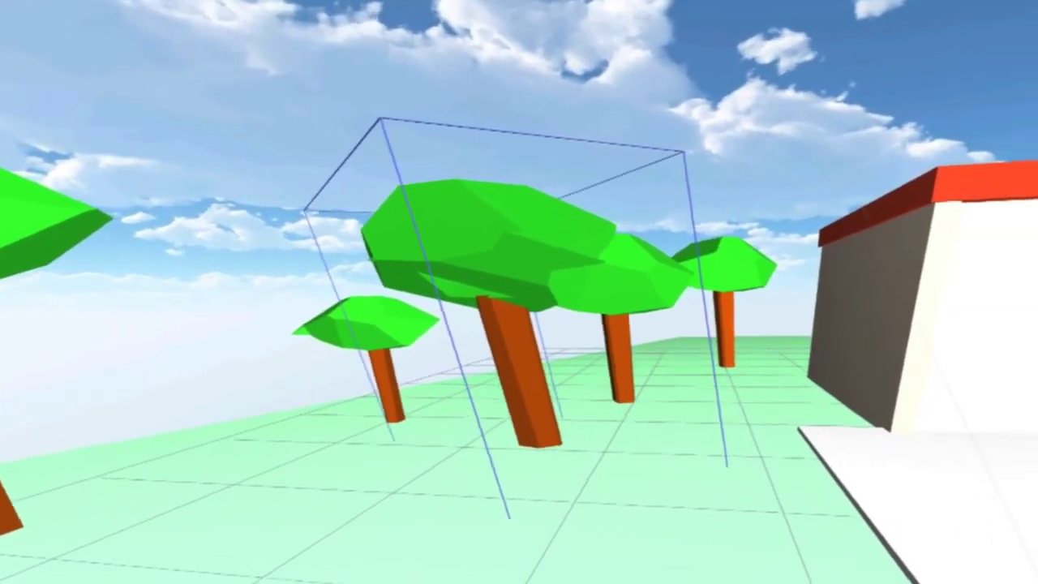
key(r)
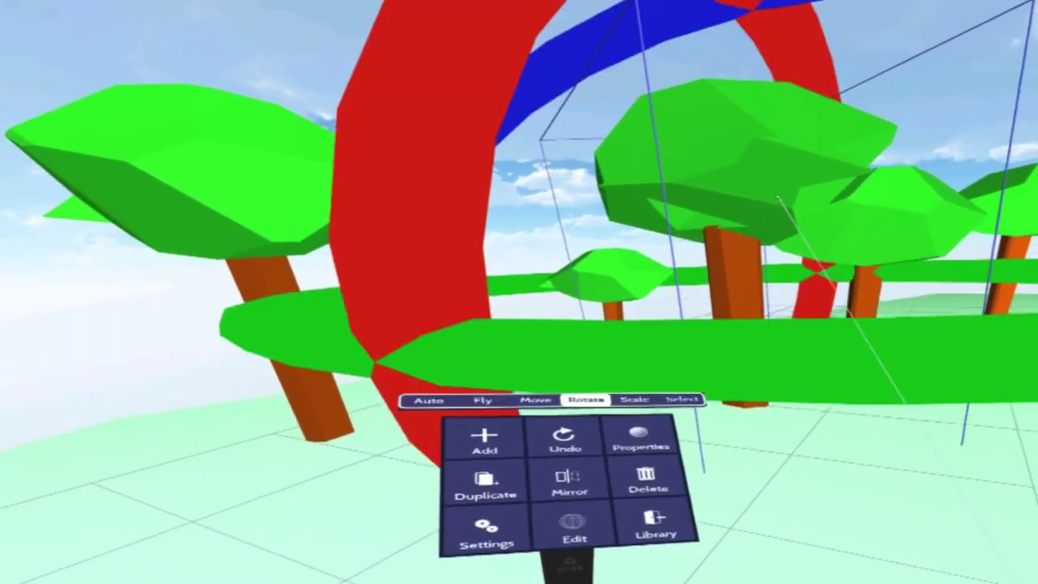
key(s)
drag(734, 210, 605, 322)
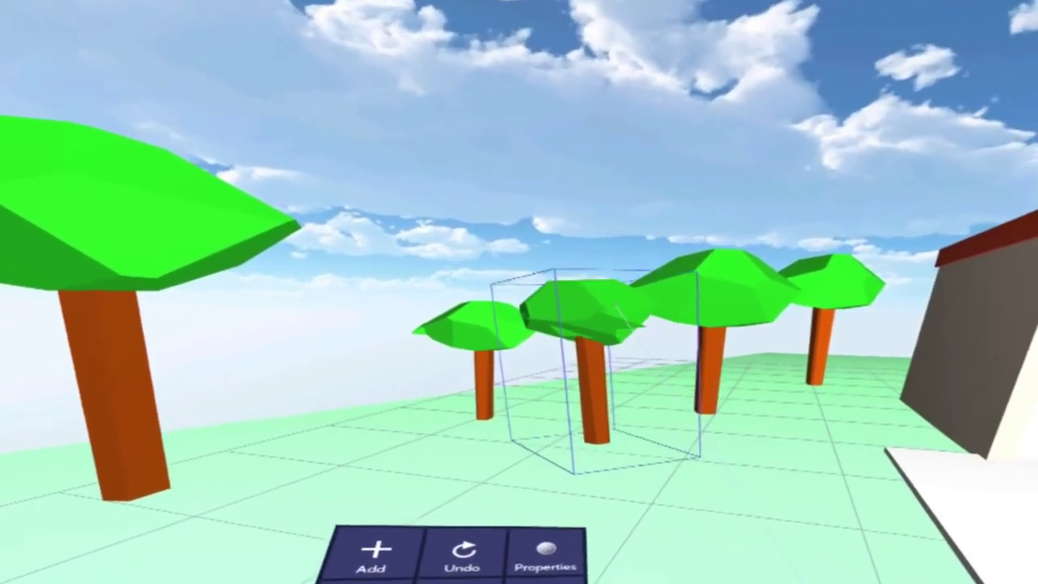
click(591, 320)
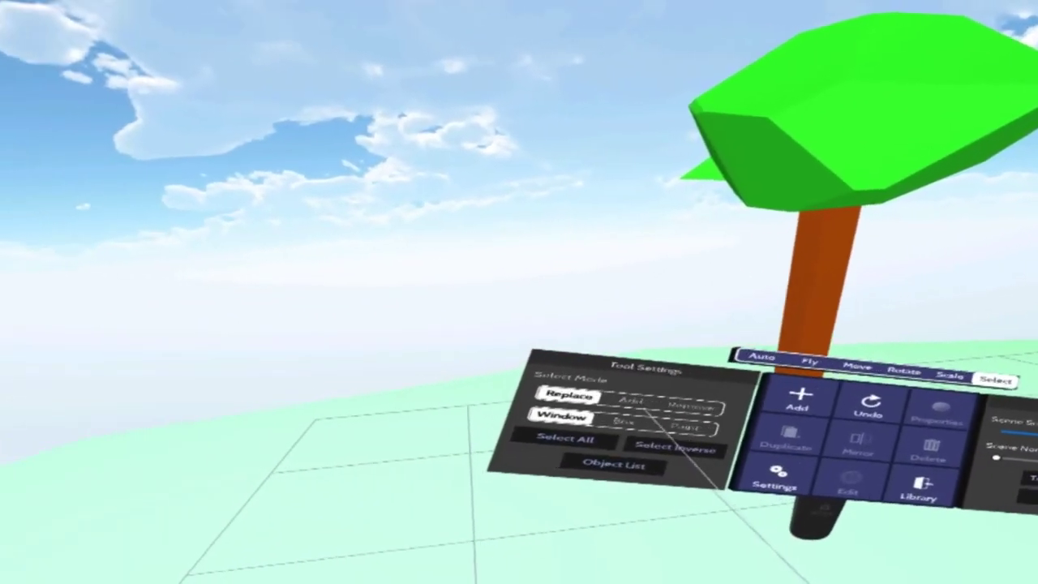
Step: Select all the trees beside the garage together by adding each one to the selection, and duplicate them
click(641, 403)
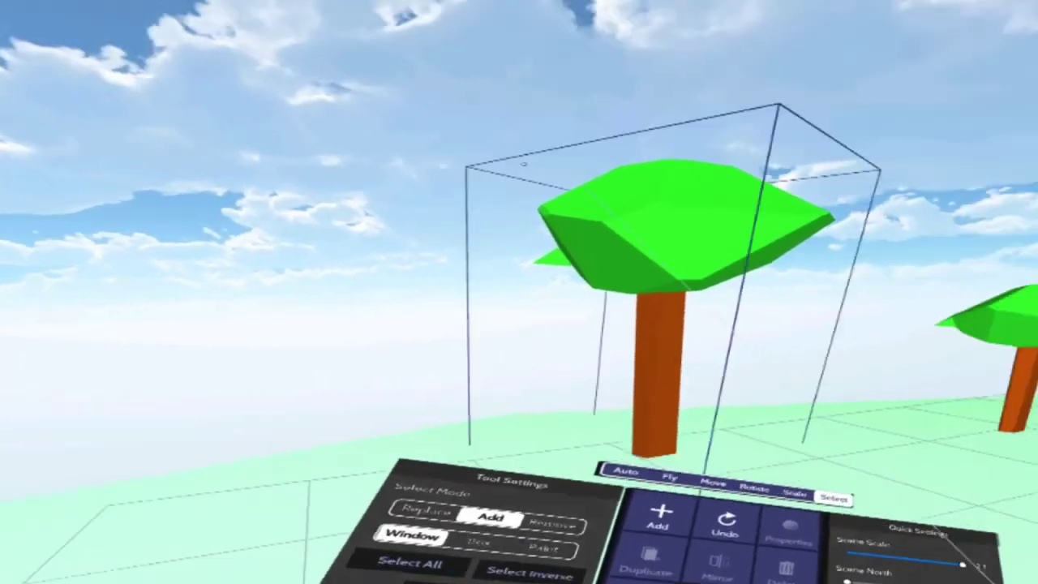
click(475, 324)
click(591, 370)
click(707, 330)
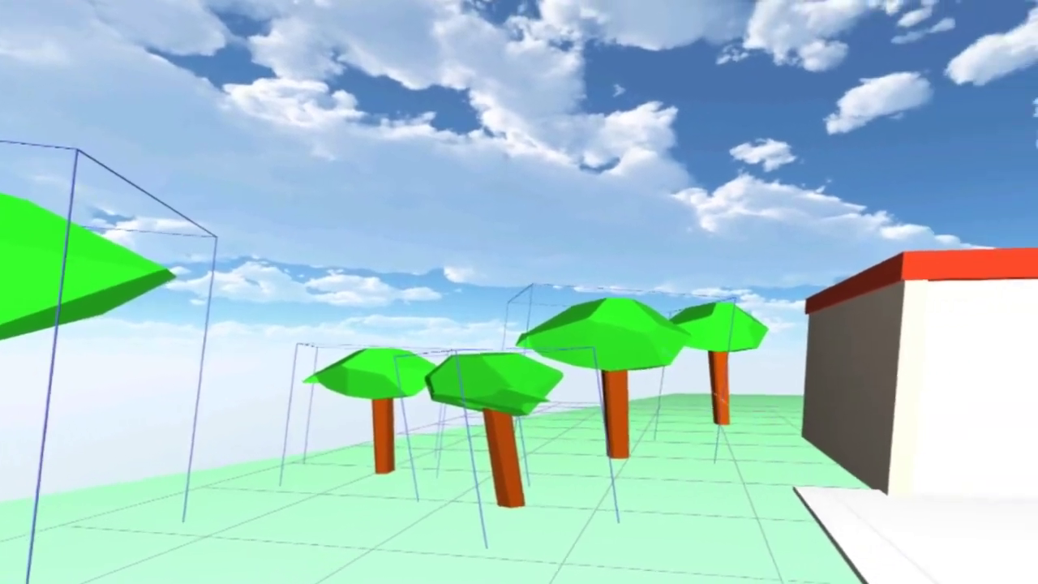
click(690, 323)
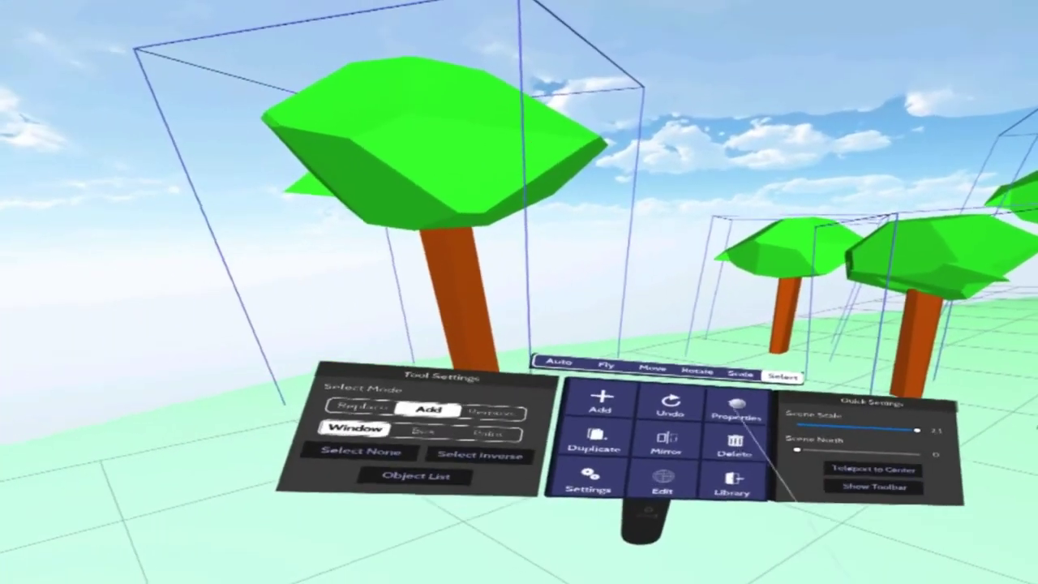
click(558, 362)
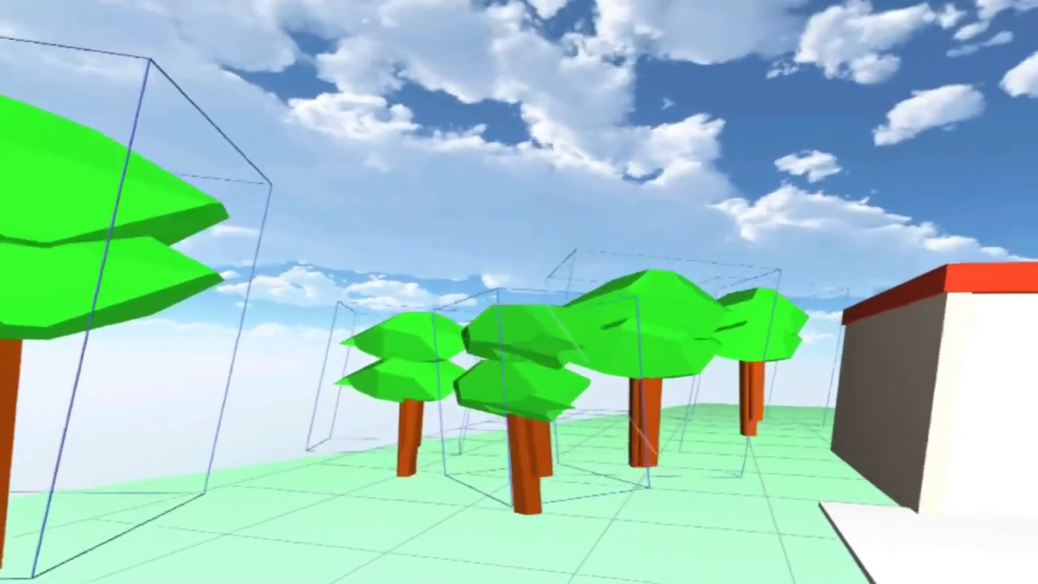
Step: Move the tree copies to the opposite side of the house near the reference picture and delete the surplus copy
drag(712, 309, 454, 324)
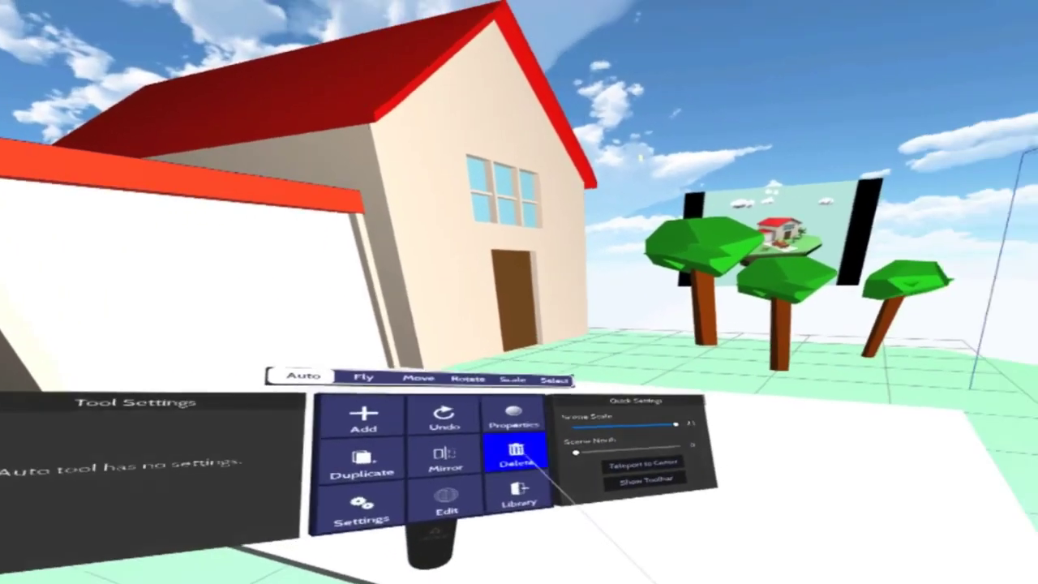
click(513, 456)
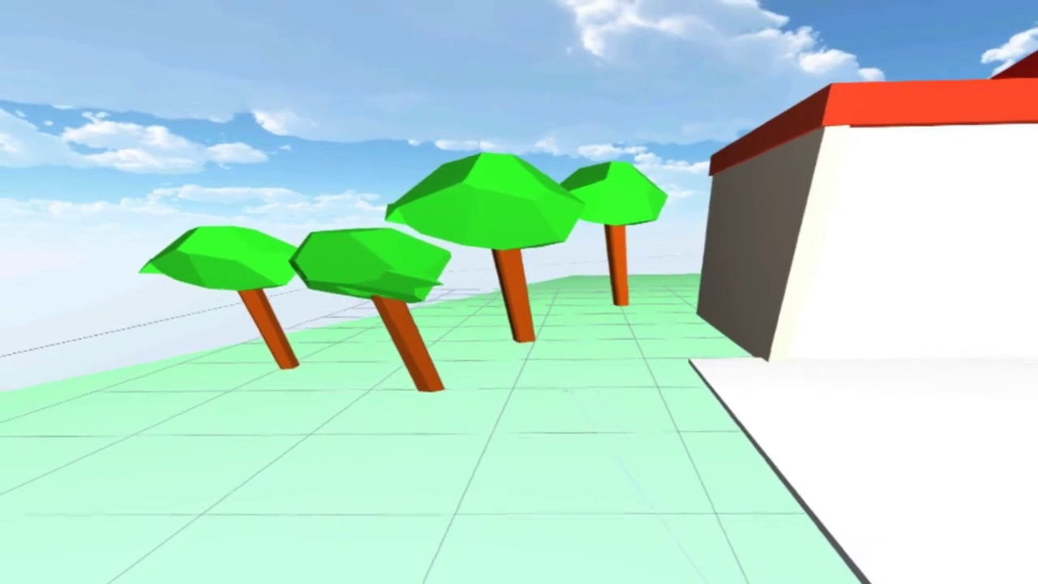
Step: Select the green ground slab, raise it slightly with movement locked on X and Z, and unlock both axes
mouse_move(567, 391)
mouse_down()
mouse_move(668, 368)
mouse_move(601, 163)
mouse_move(568, 391)
mouse_up()
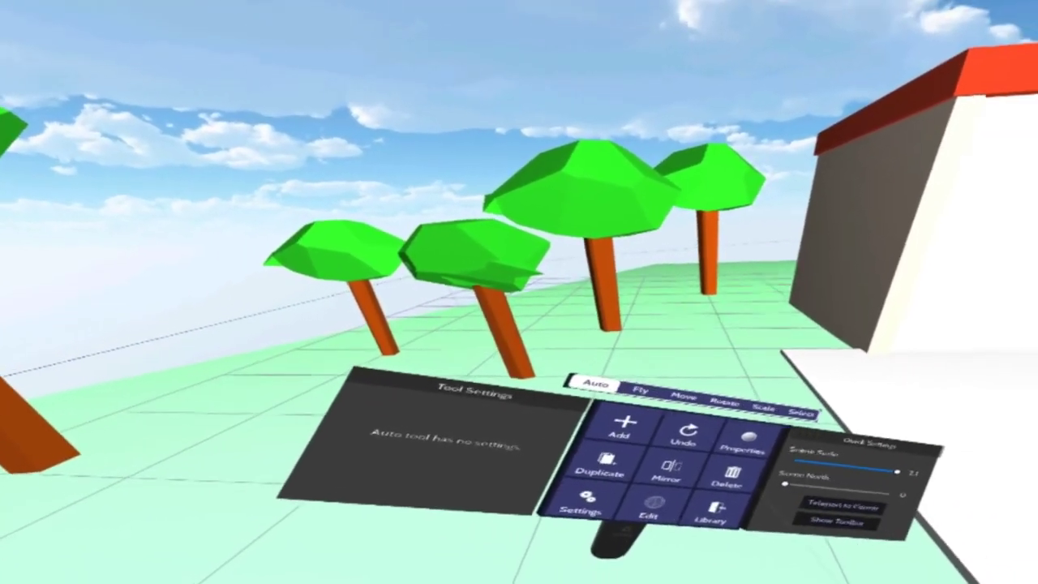
click(682, 396)
click(570, 410)
click(609, 420)
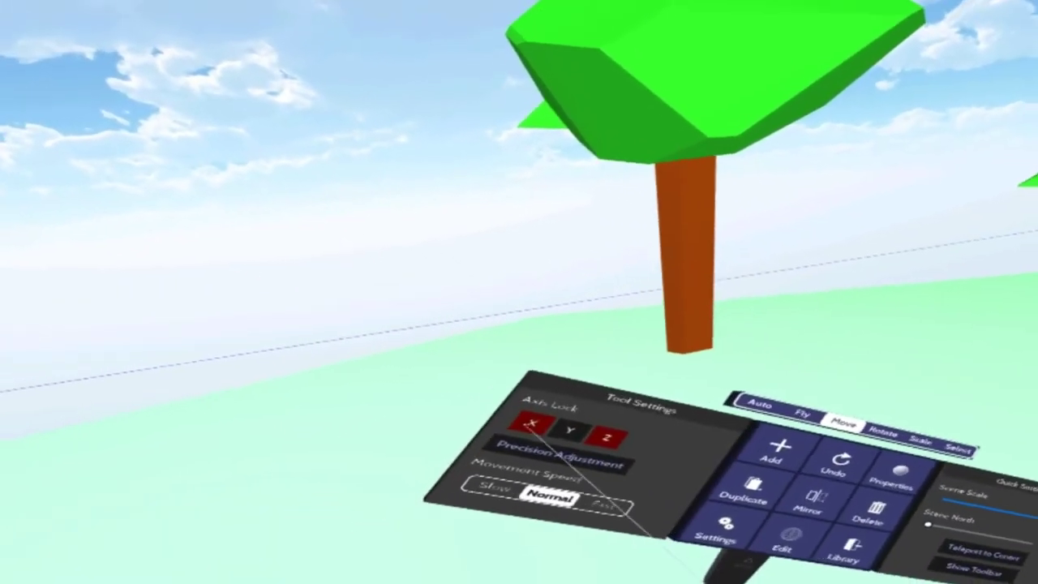
click(529, 424)
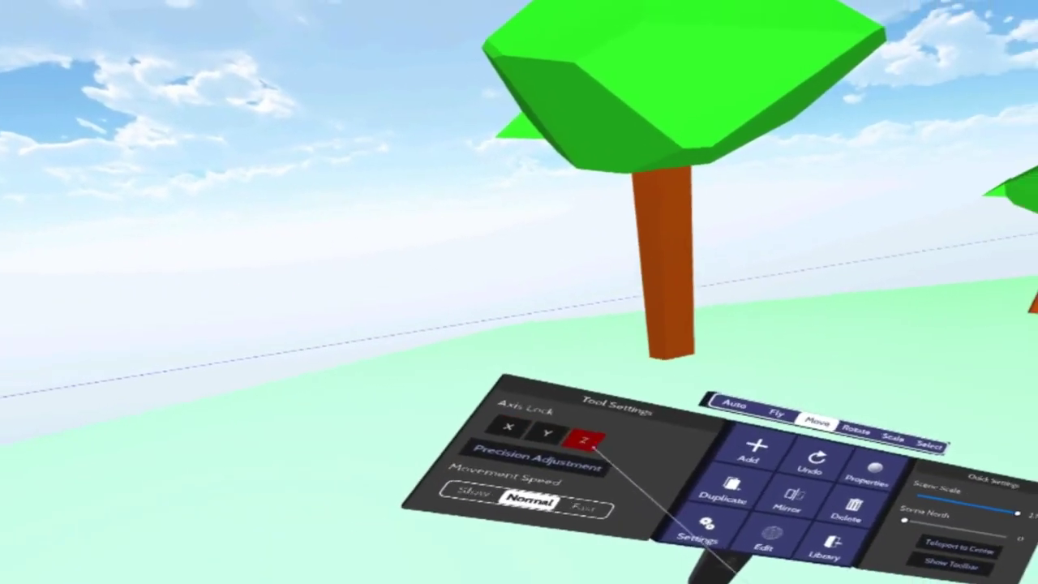
click(591, 440)
Step: Rotate the tree standing beside the house's beige wall to a different orientation
click(635, 410)
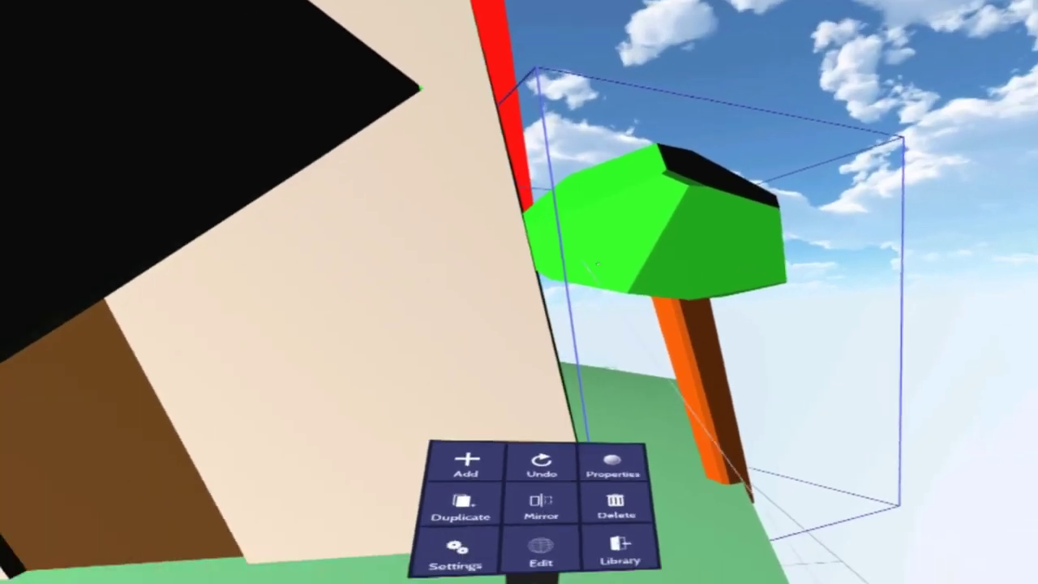
scroll(650, 376, down, 1)
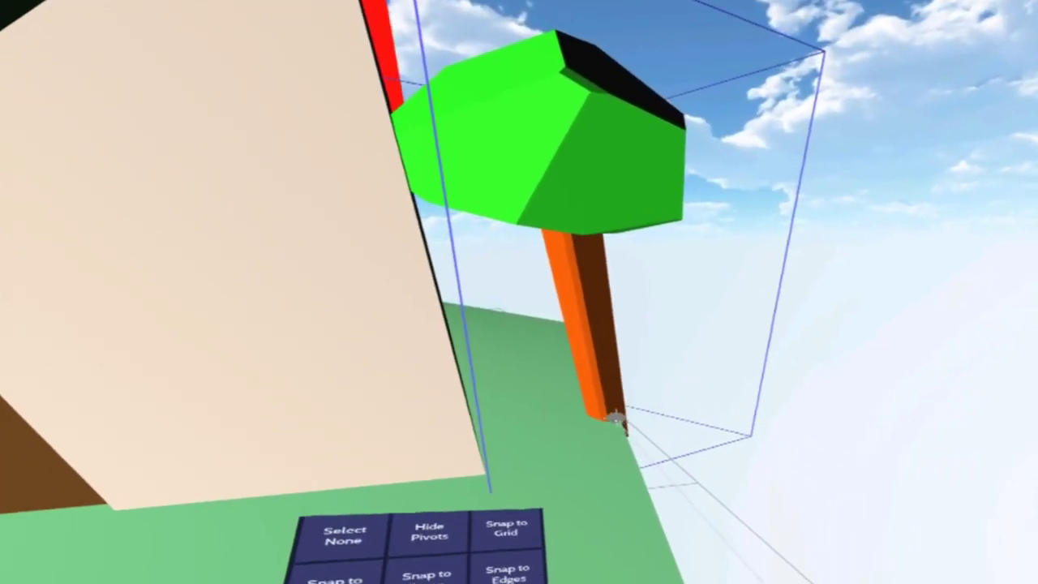
scroll(795, 398, right, 2)
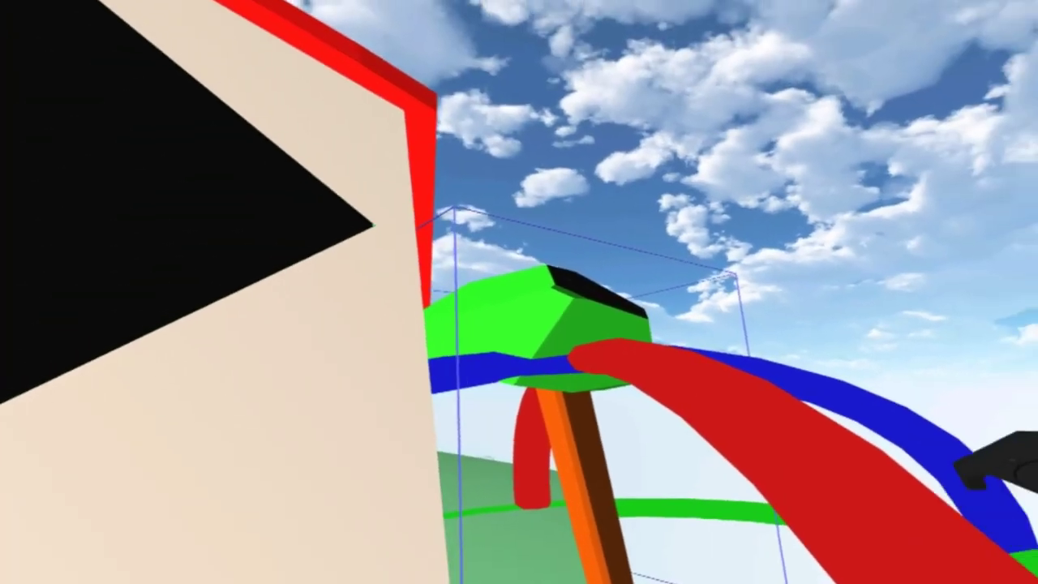